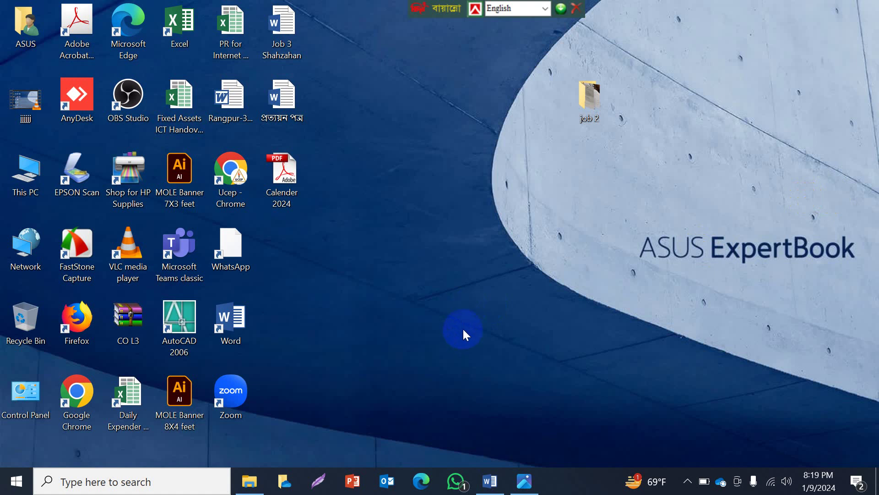
# Refresh the desktop twice from its right-click menu
pyautogui.rightClick(444, 247)
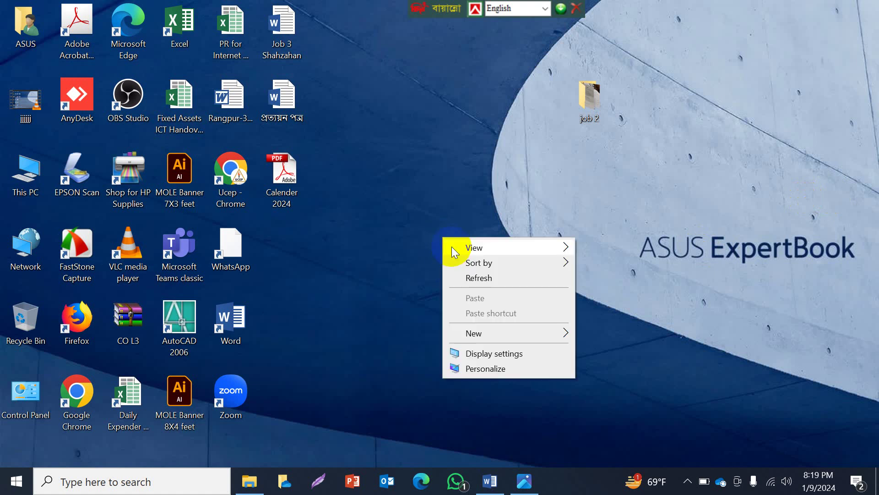
pyautogui.click(464, 278)
pyautogui.rightClick(418, 236)
pyautogui.click(443, 278)
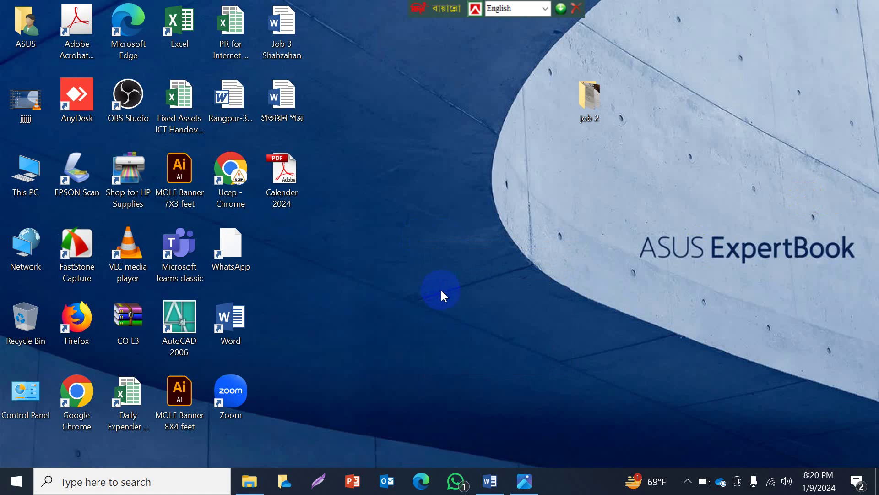
# Dismiss the WhatsApp and prothomalo news notifications in Action Center
pyautogui.click(856, 481)
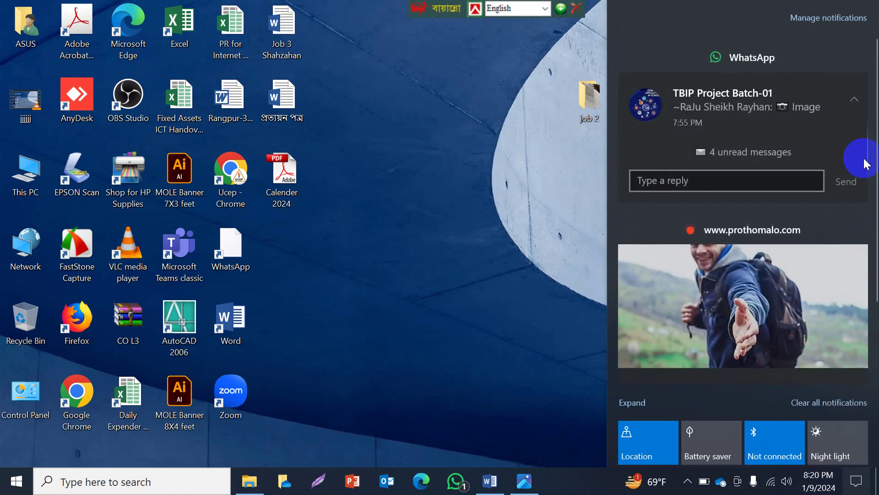
pyautogui.click(854, 59)
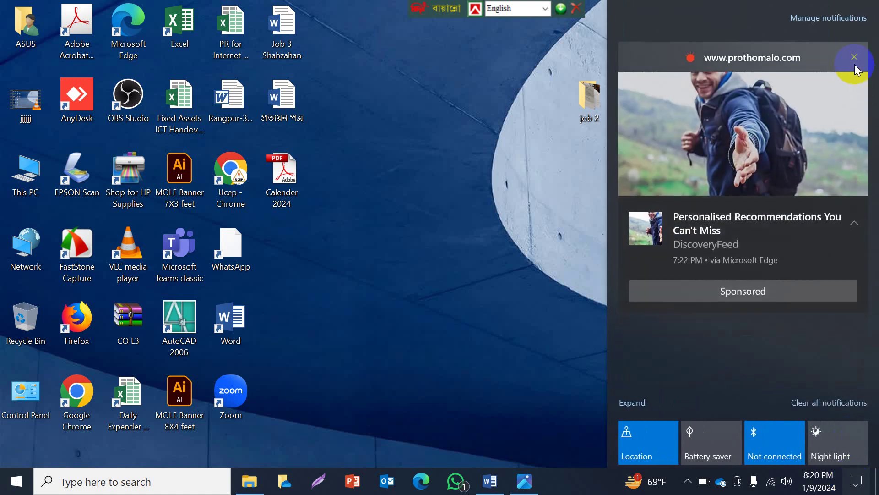
pyautogui.click(858, 60)
# Close the notification panel and refresh the desktop several more times
pyautogui.rightClick(441, 187)
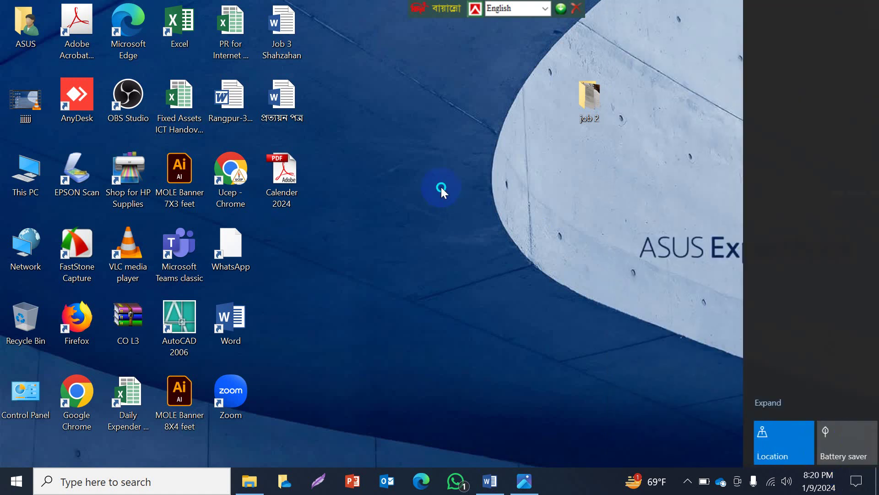
pyautogui.click(470, 229)
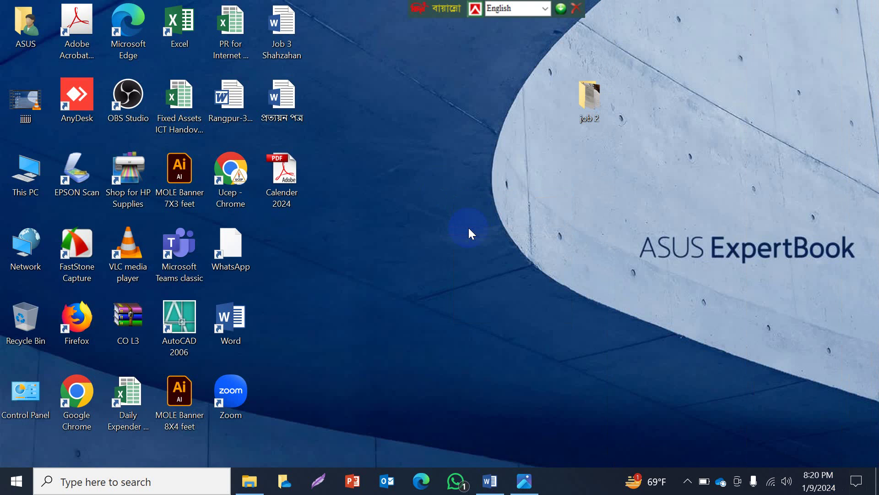
pyautogui.rightClick(441, 172)
pyautogui.click(465, 216)
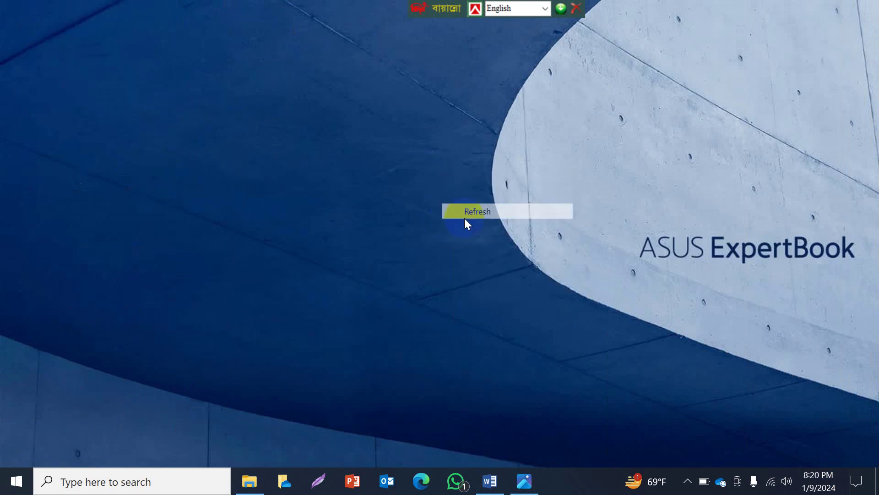
pyautogui.rightClick(422, 176)
pyautogui.click(451, 215)
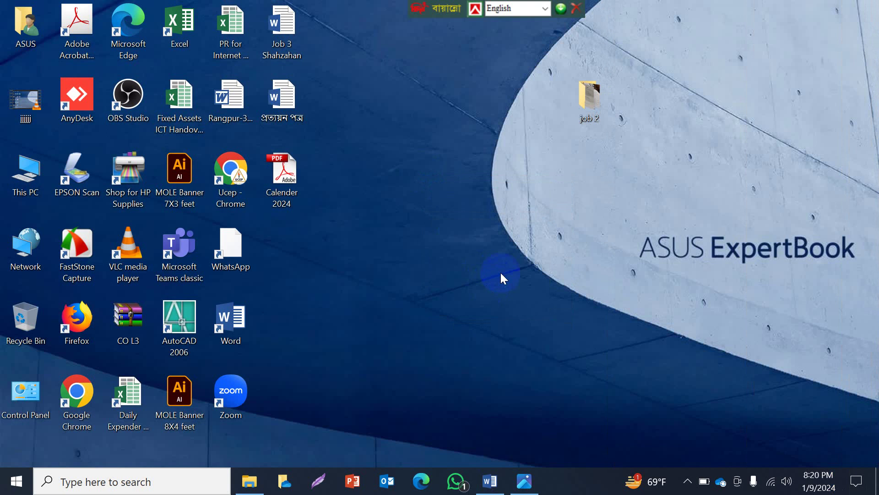
pyautogui.moveTo(524, 481)
pyautogui.click(527, 485)
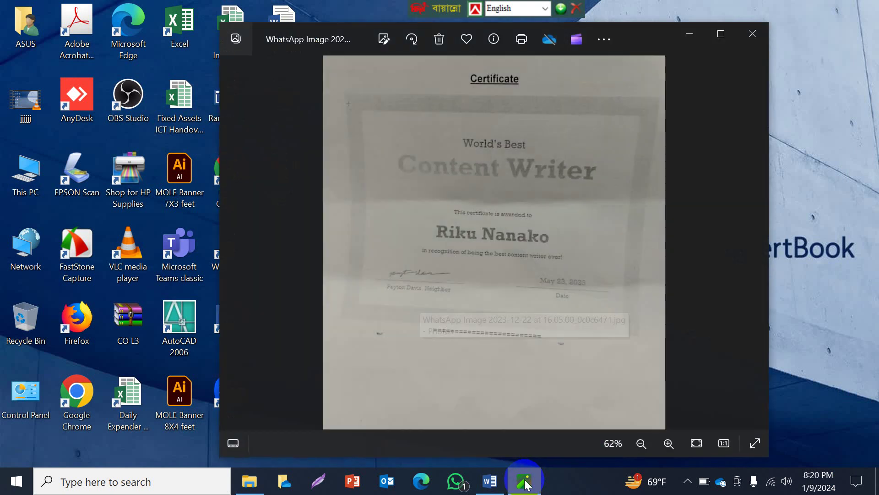
pyautogui.click(721, 32)
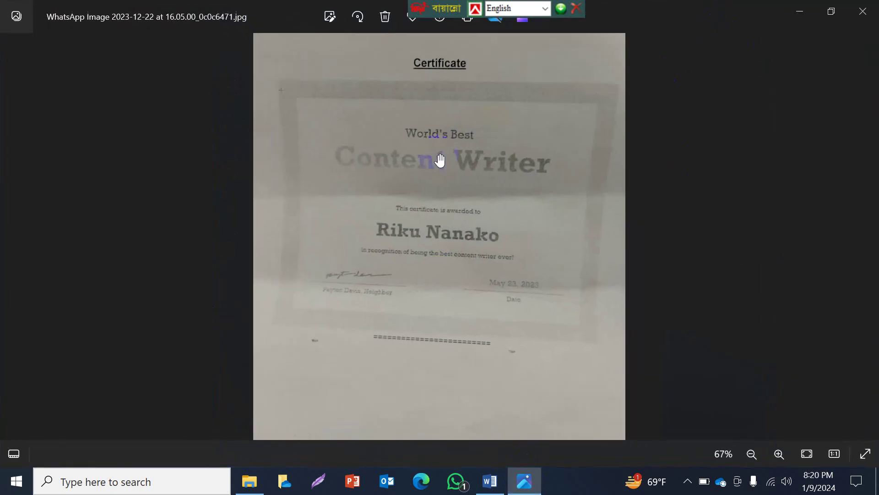
pyautogui.scroll(3, 466, 206)
pyautogui.moveTo(468, 197)
pyautogui.mouseDown()
pyautogui.moveTo(474, 183)
pyautogui.moveTo(470, 291)
pyautogui.mouseUp()
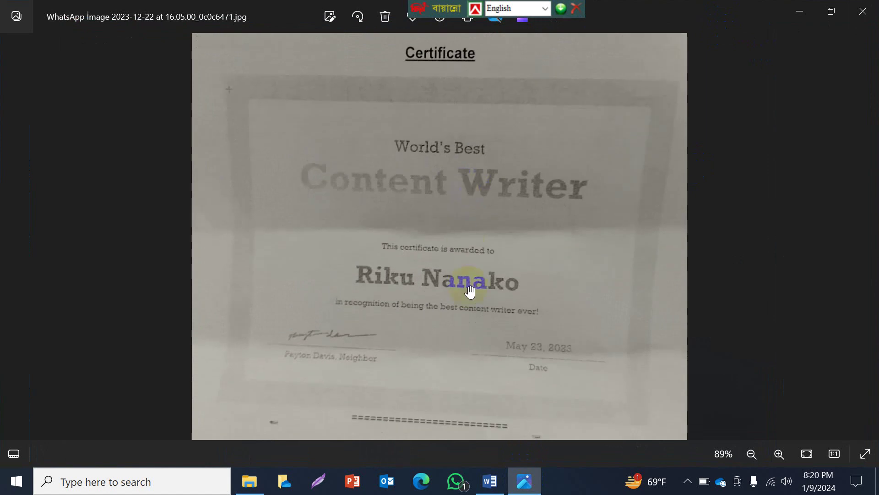
pyautogui.click(12, 240)
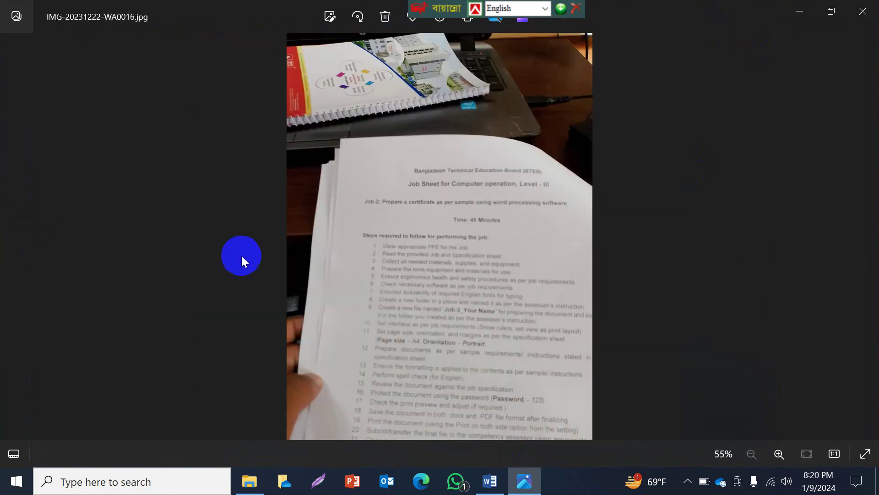
pyautogui.scroll(2, 484, 261)
pyautogui.scroll(1, 494, 289)
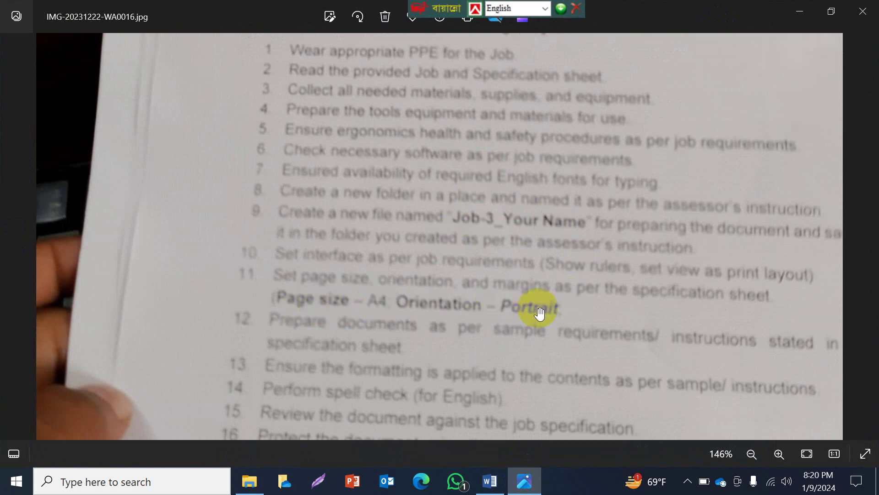
pyautogui.moveTo(533, 339); pyautogui.dragTo(539, 173)
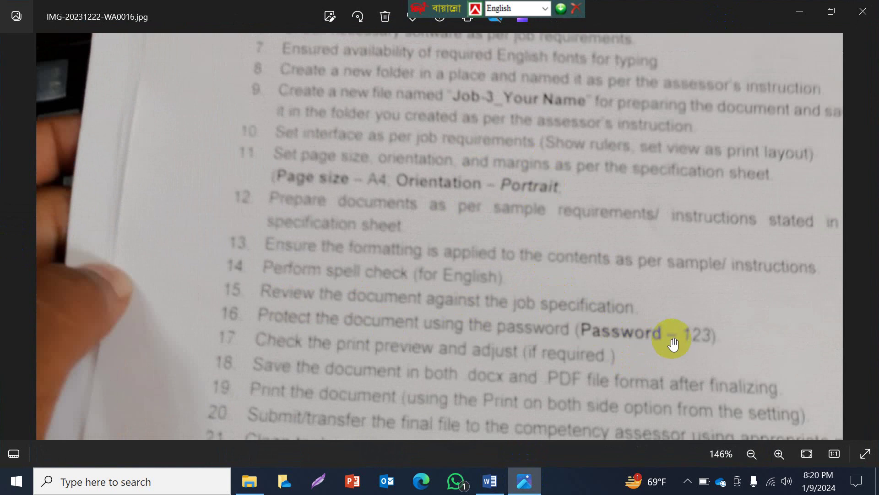
pyautogui.click(800, 11)
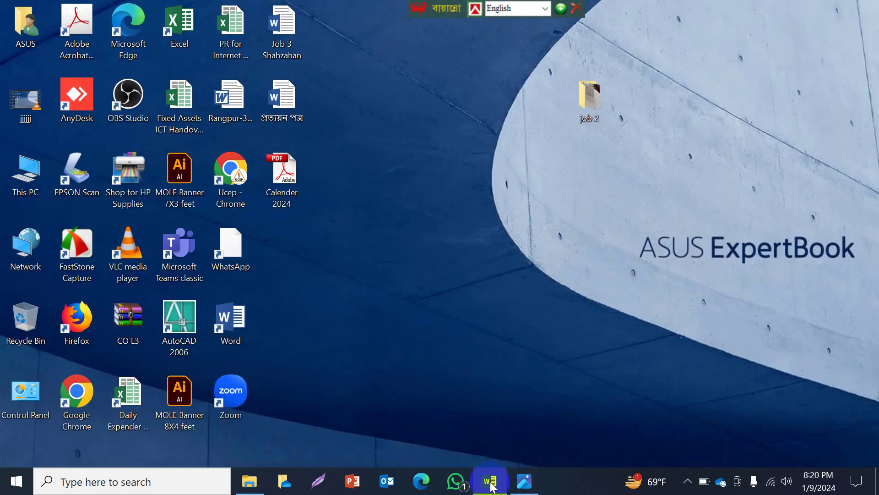
# Restore Word and create a new blank document
pyautogui.click(491, 481)
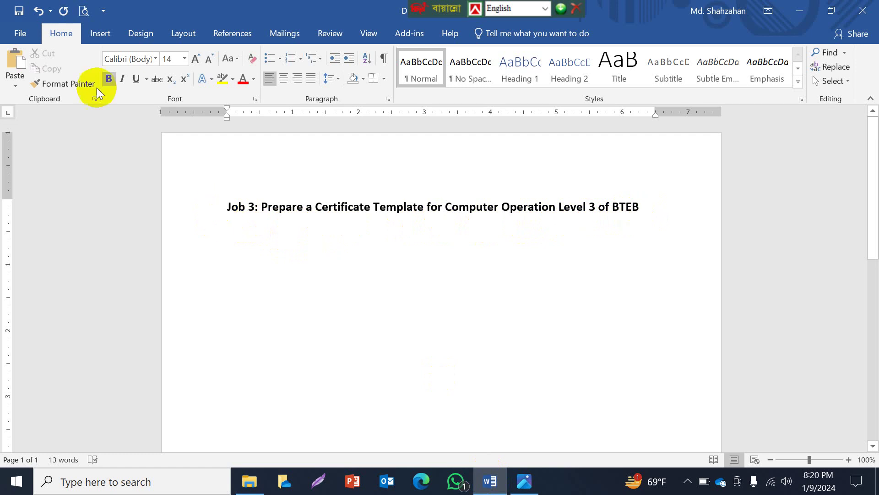
pyautogui.click(18, 33)
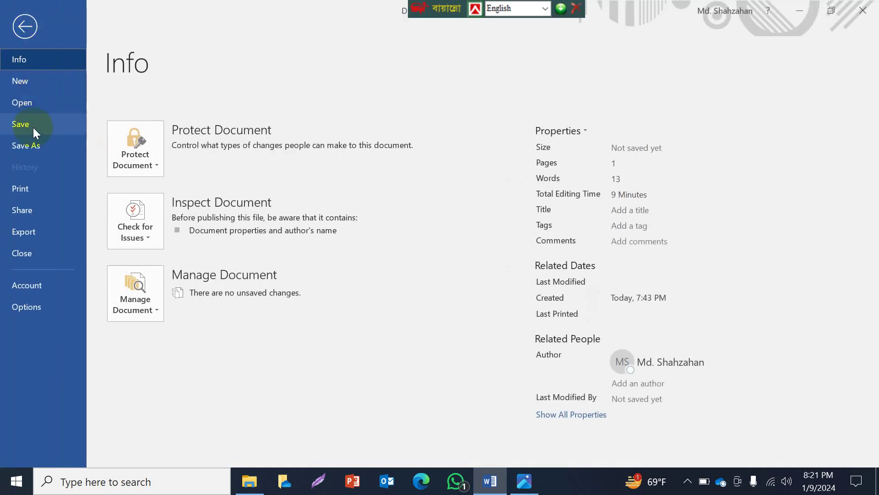
pyautogui.click(13, 82)
pyautogui.click(167, 194)
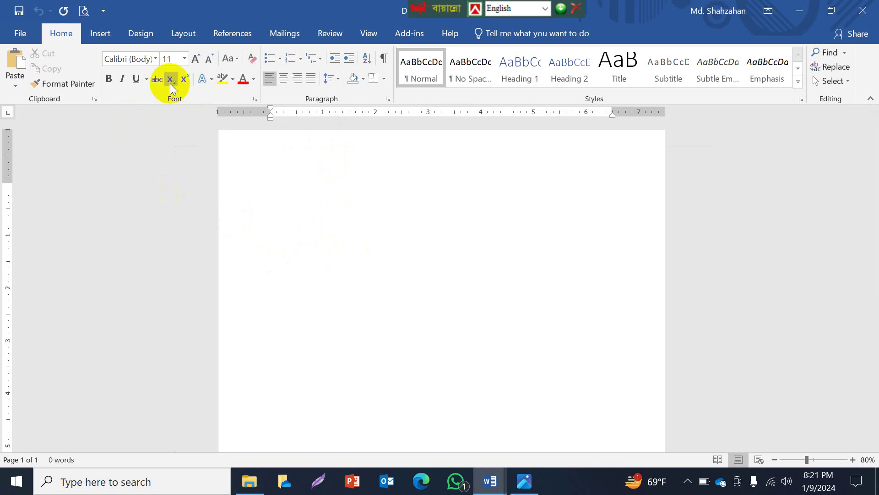
# Choose A4 (8.27" × 11.69") as the paper size in Page Setup
pyautogui.click(178, 37)
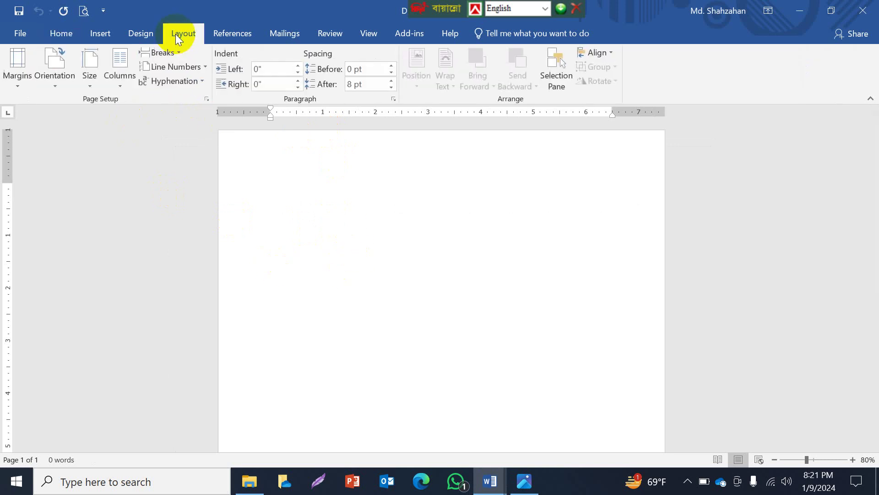
pyautogui.click(207, 99)
pyautogui.click(305, 82)
pyautogui.click(286, 118)
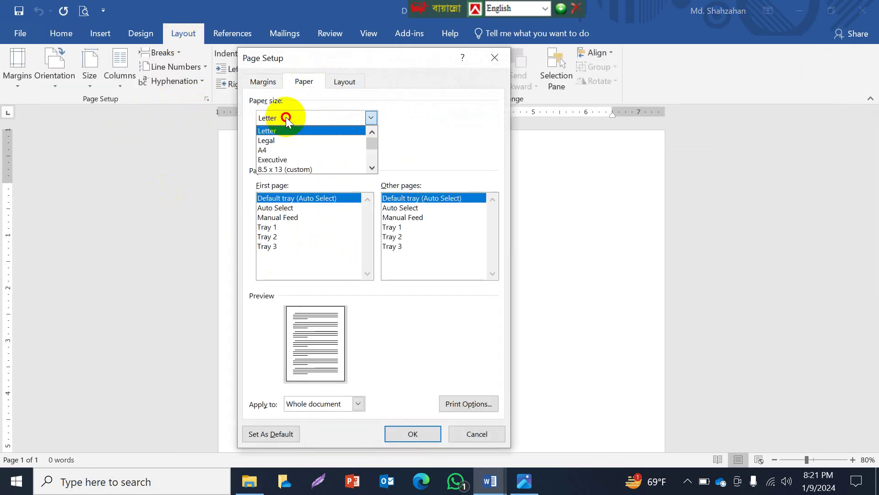
pyautogui.click(264, 138)
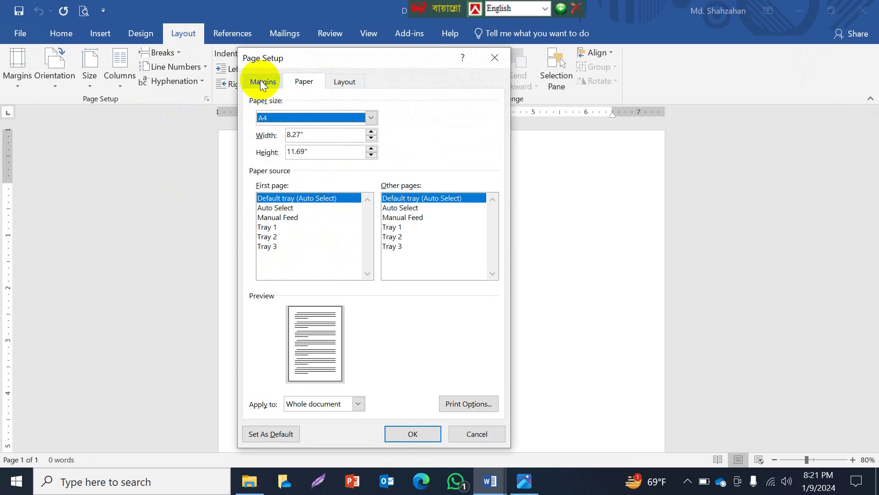
# Apply the A4 setup, set portrait orientation and zoom the page to 110%
pyautogui.click(413, 433)
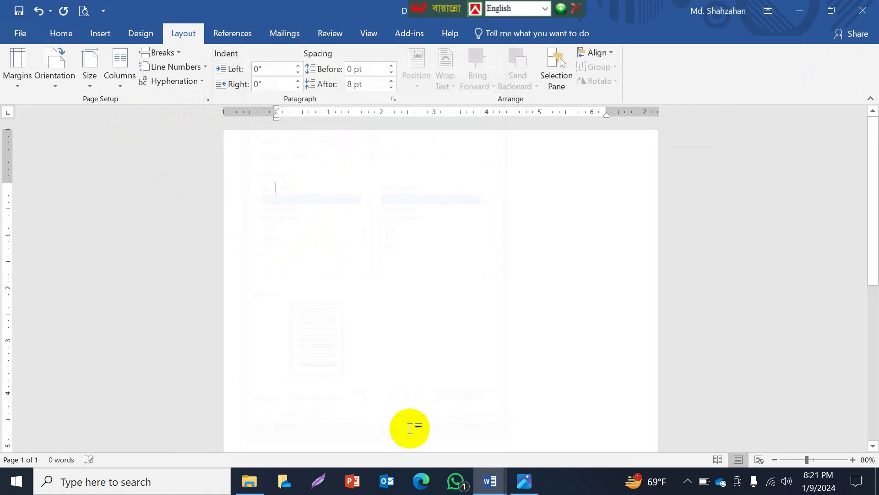
pyautogui.click(53, 85)
pyautogui.click(70, 114)
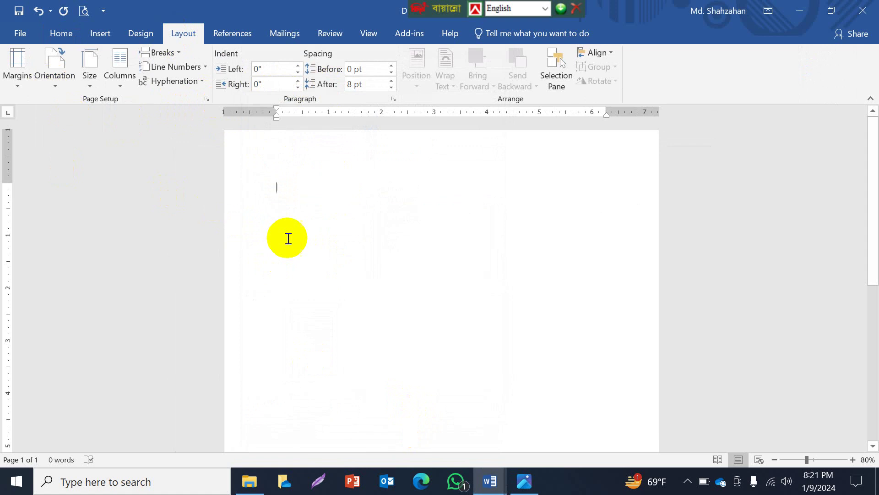
pyautogui.click(853, 459)
pyautogui.click(853, 460)
pyautogui.click(853, 459)
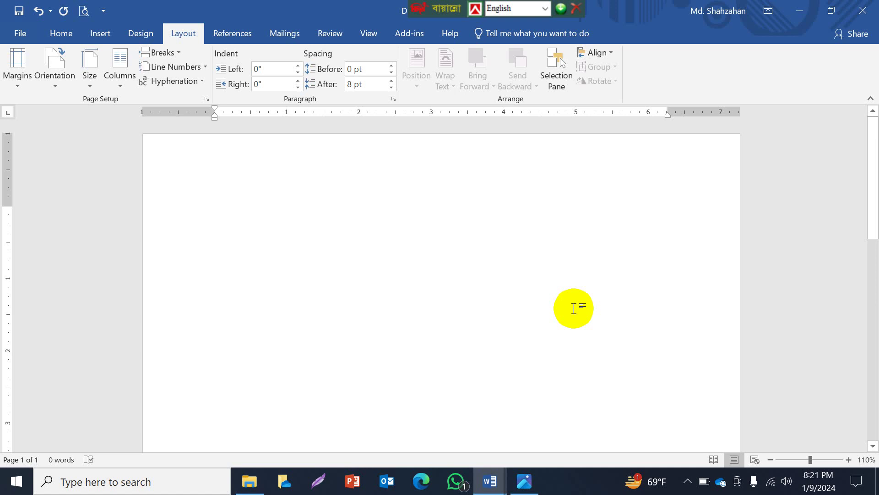
# Type the word 'Certificate' and compare it with the sample certificate photo
pyautogui.write('Certificate')
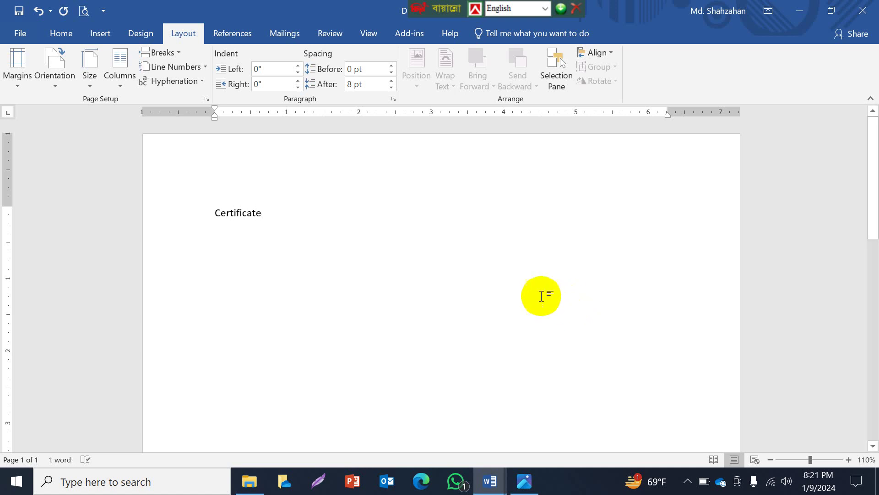
pyautogui.click(522, 478)
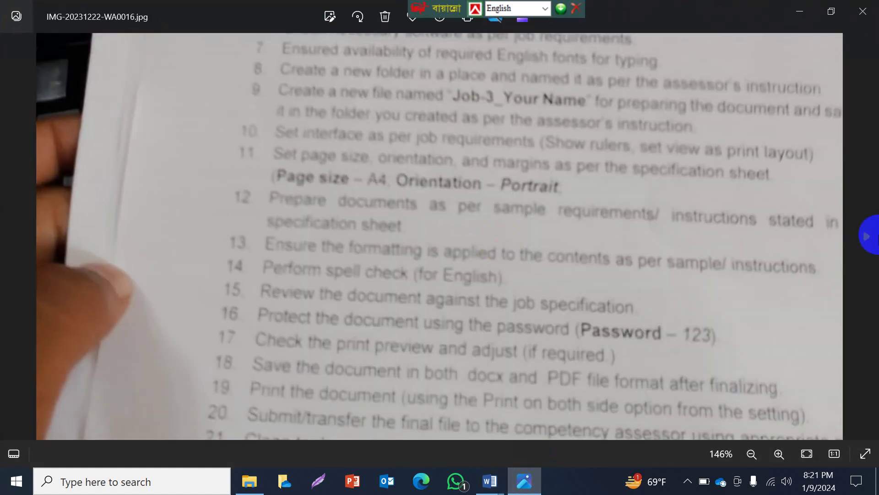
pyautogui.click(856, 233)
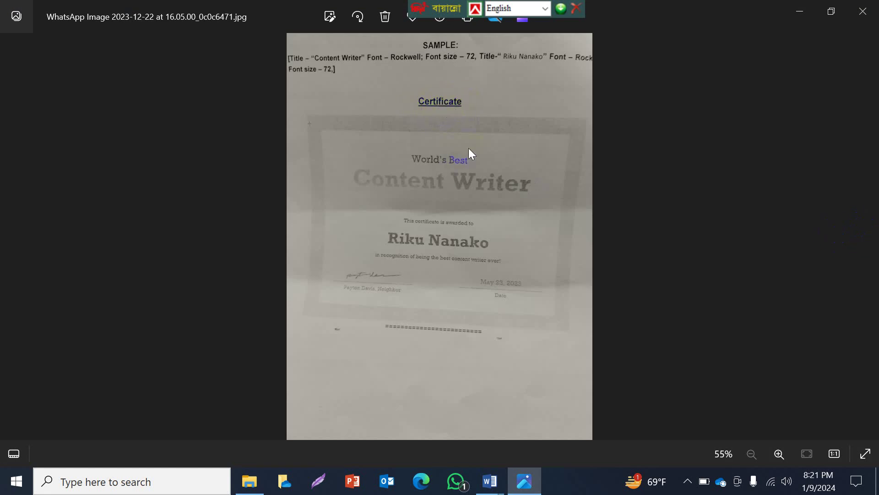
# Make the 'Certificate' title bold, underlined, centred and 14 pt
pyautogui.moveTo(490, 481)
pyautogui.click(529, 444)
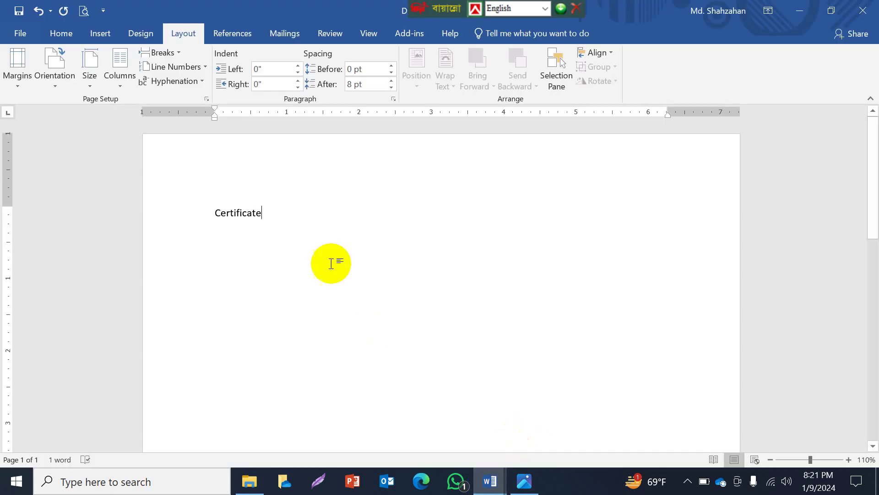
pyautogui.click(171, 214)
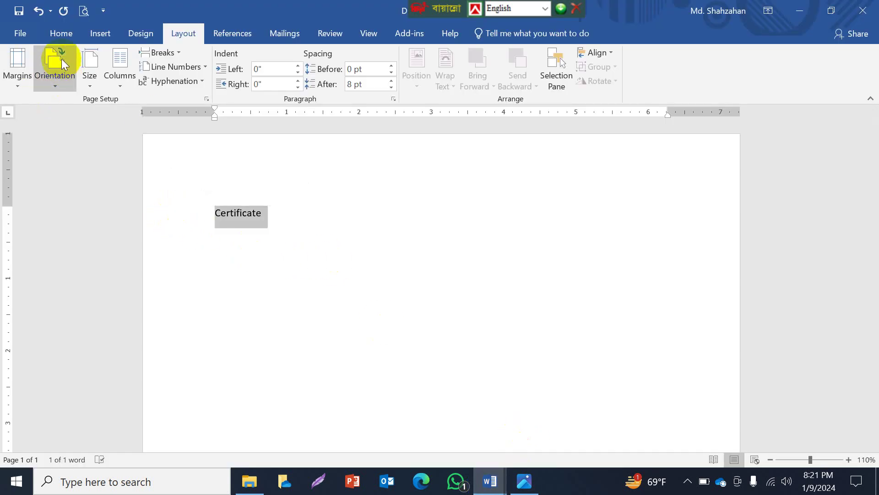
pyautogui.click(61, 34)
pyautogui.click(108, 79)
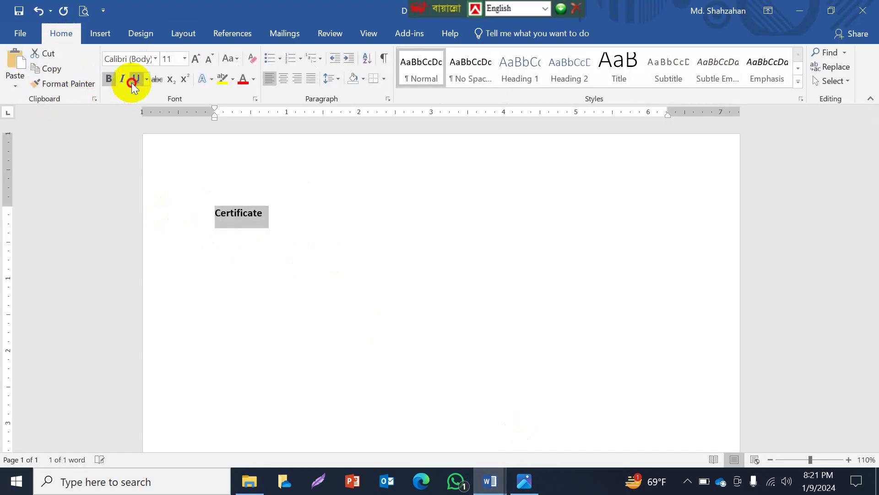
pyautogui.click(134, 80)
pyautogui.click(283, 79)
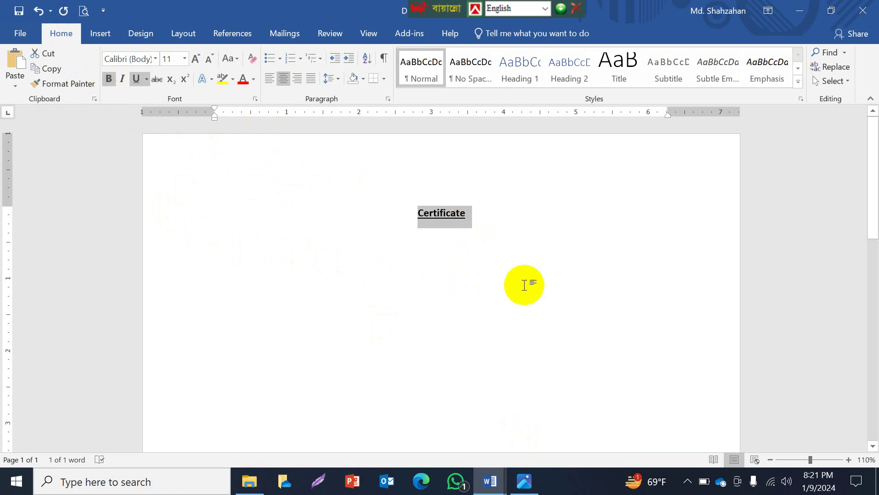
pyautogui.click(196, 60)
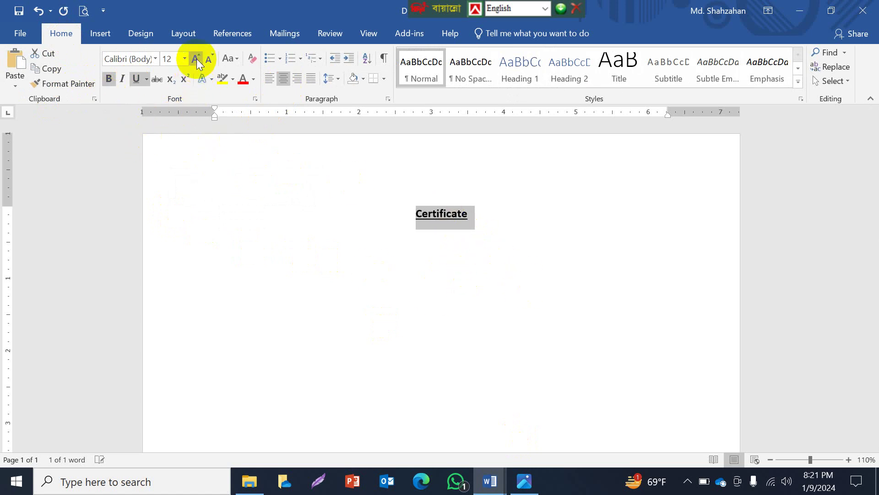
pyautogui.click(196, 60)
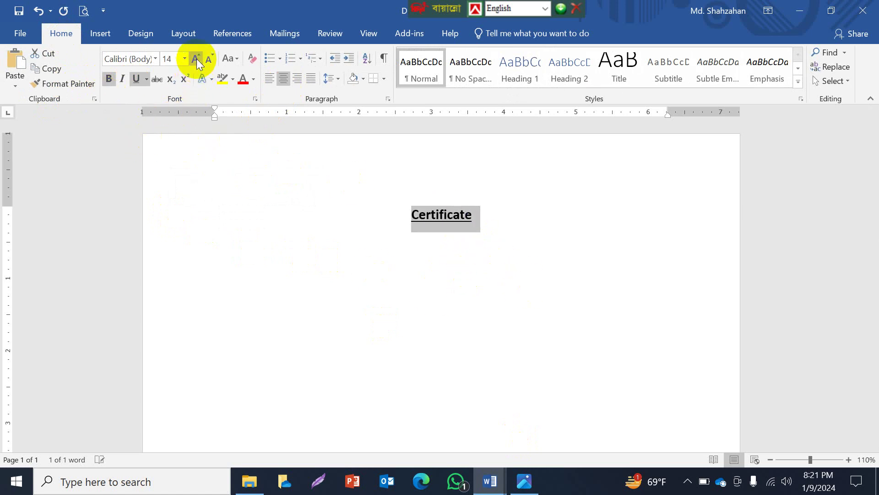
pyautogui.click(465, 214)
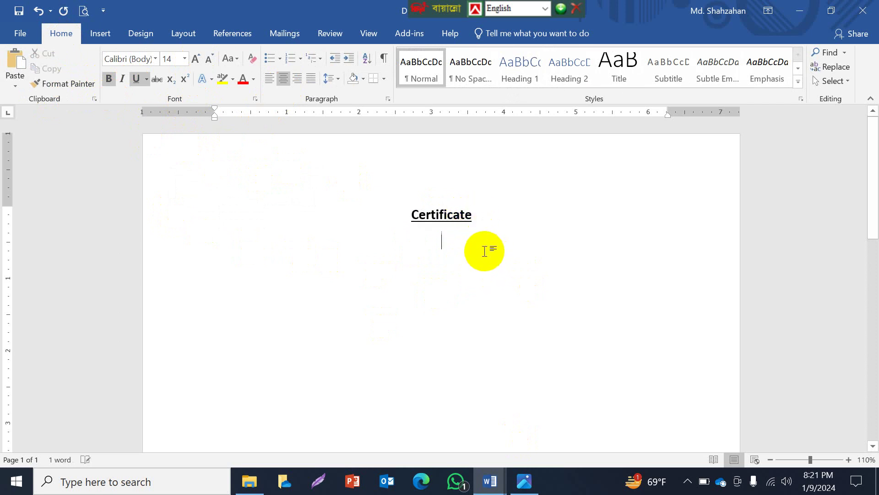
# Pick the Text Box shape from the Shapes gallery and check the sample photo
pyautogui.click(98, 35)
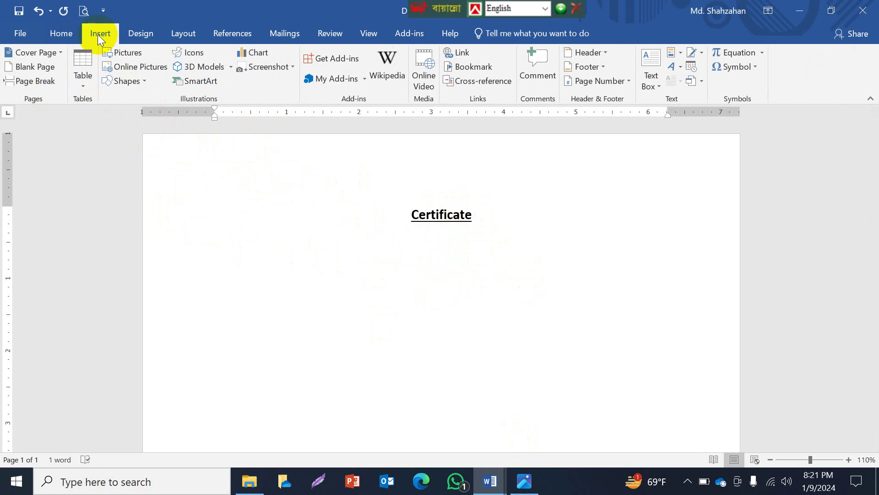
pyautogui.click(144, 81)
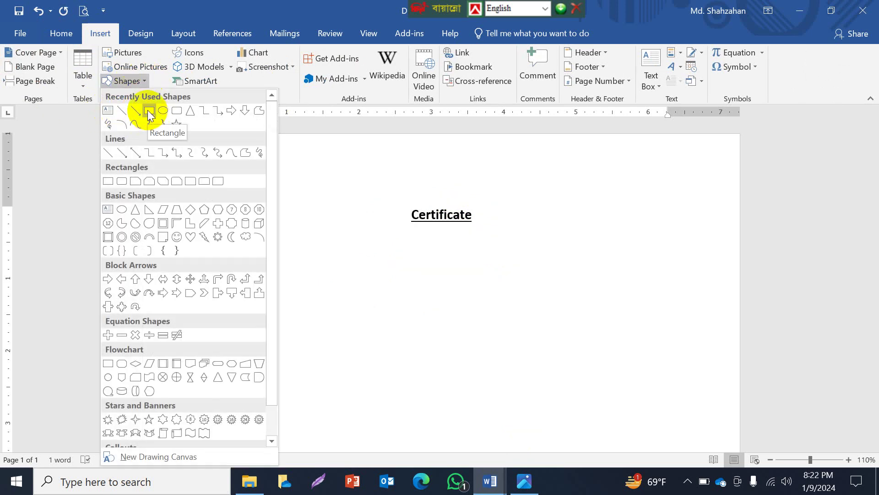
pyautogui.click(107, 110)
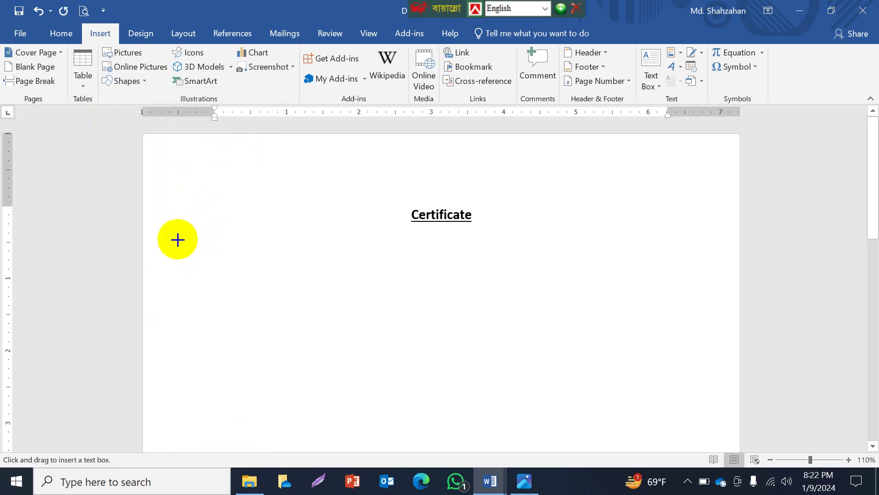
pyautogui.click(525, 481)
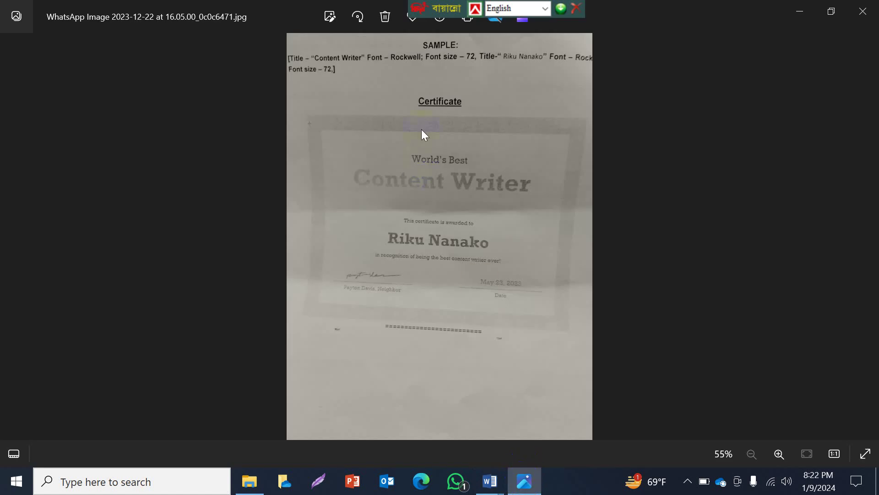
pyautogui.scroll(3, 433, 112)
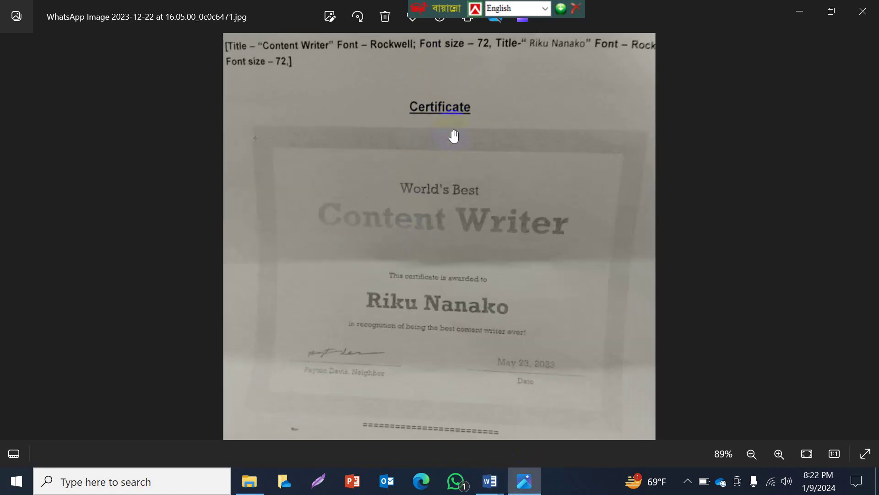
pyautogui.click(490, 480)
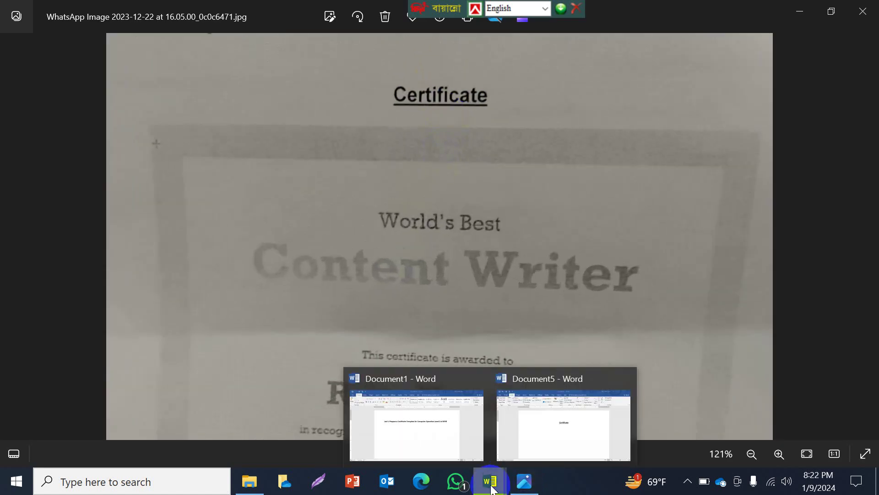
pyautogui.click(527, 449)
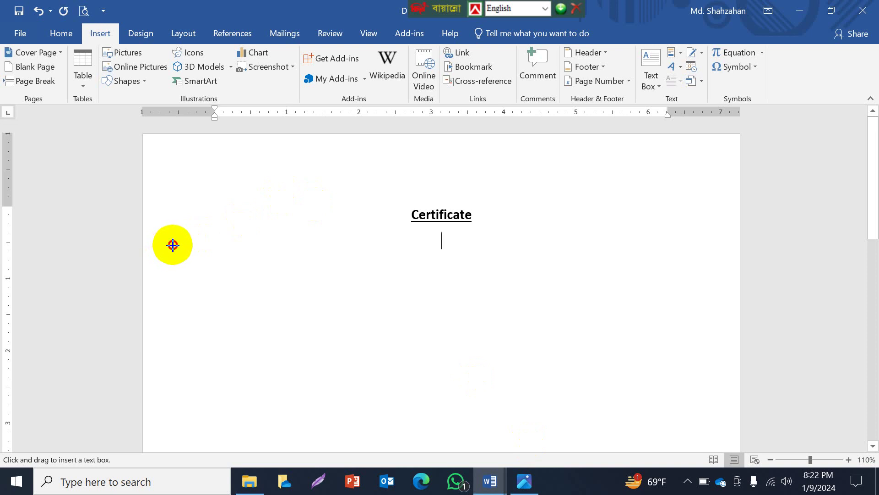
# Draw a 7.23" × 2.51" text box below the title and open Format Shape
pyautogui.moveTo(173, 245); pyautogui.dragTo(696, 426)
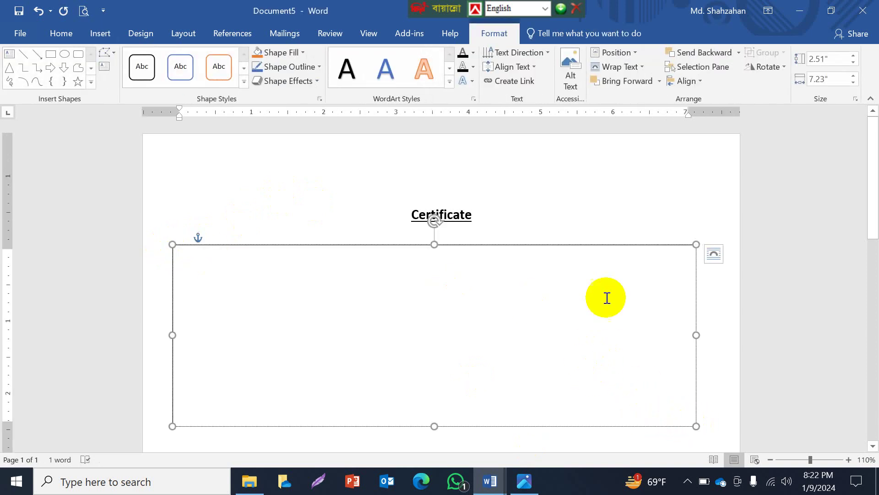
pyautogui.rightClick(557, 245)
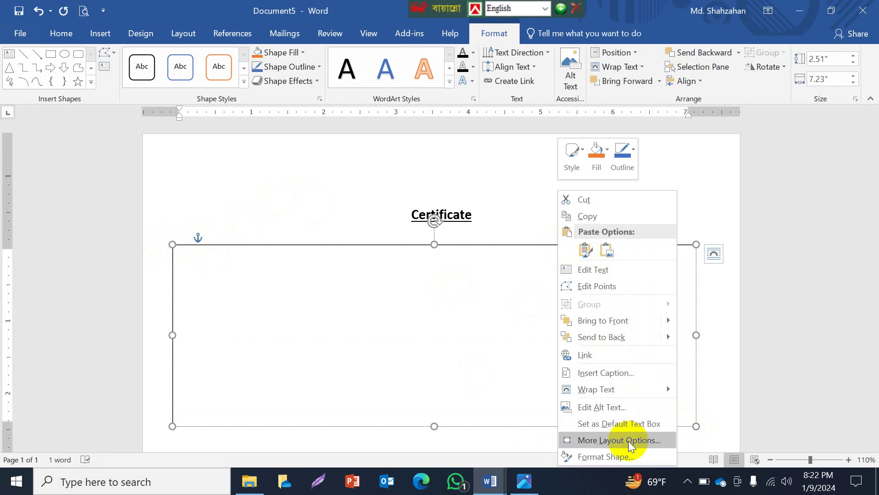
pyautogui.click(618, 456)
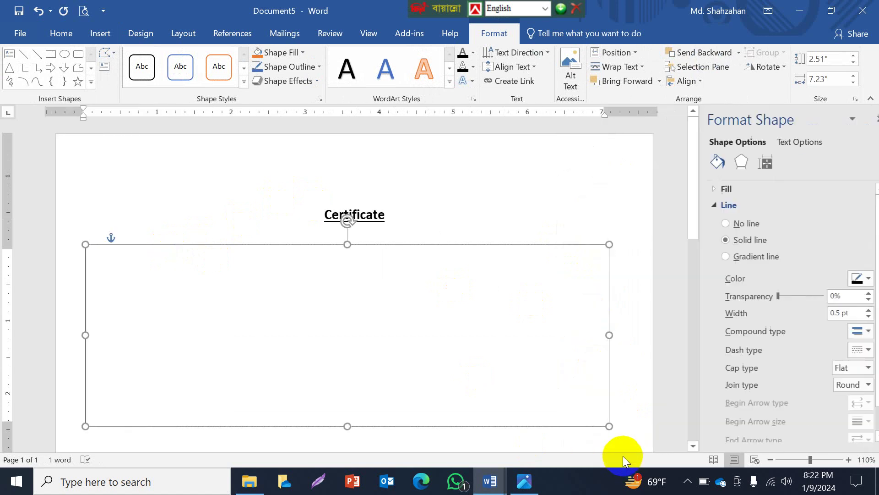
# Set the text box outline width to 20 pt in the Format Shape pane
pyautogui.click(876, 119)
pyautogui.rightClick(519, 280)
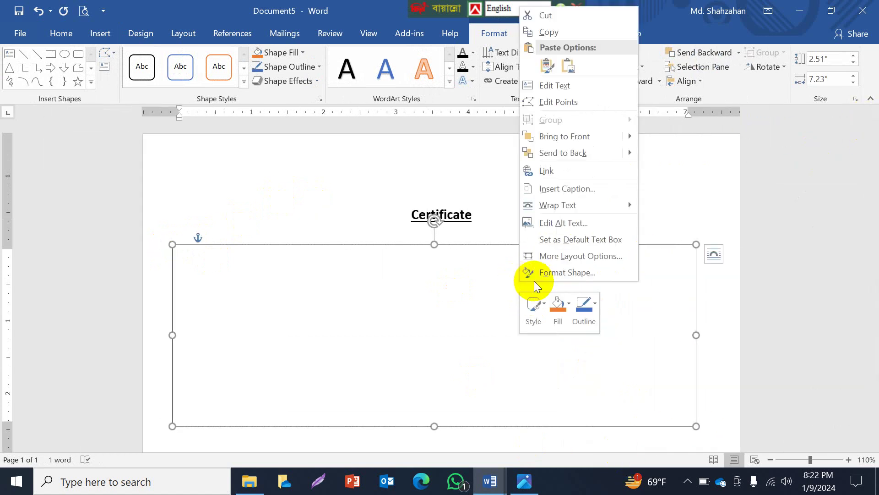
pyautogui.click(536, 271)
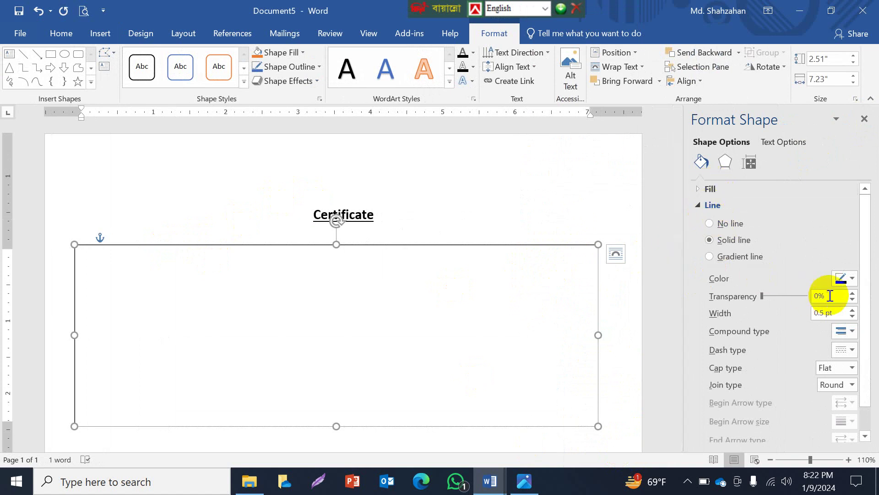
pyautogui.click(852, 278)
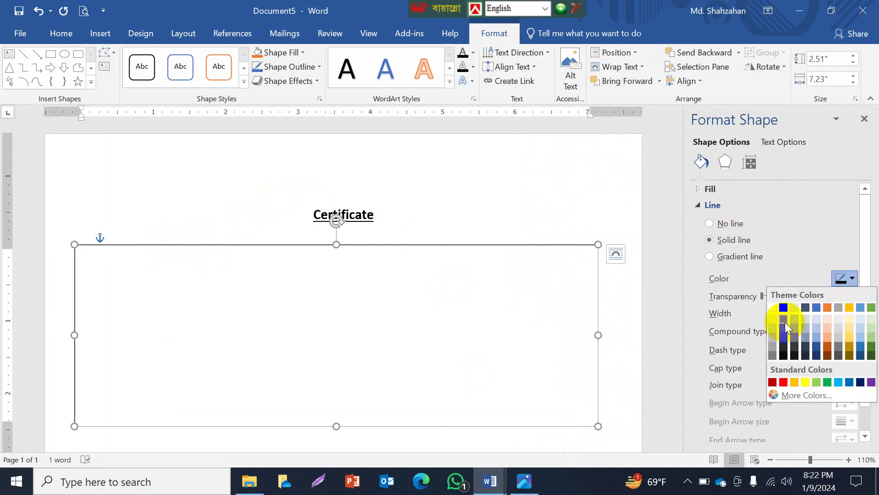
pyautogui.click(773, 359)
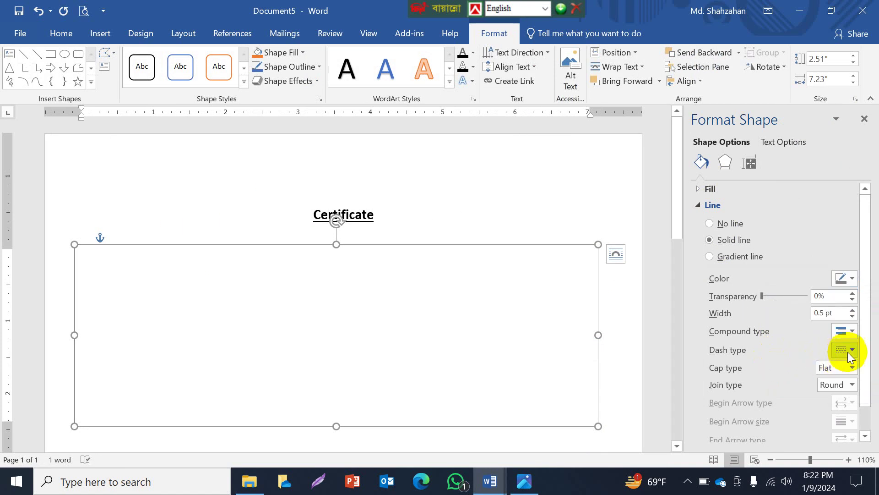
pyautogui.moveTo(839, 312); pyautogui.dragTo(795, 313)
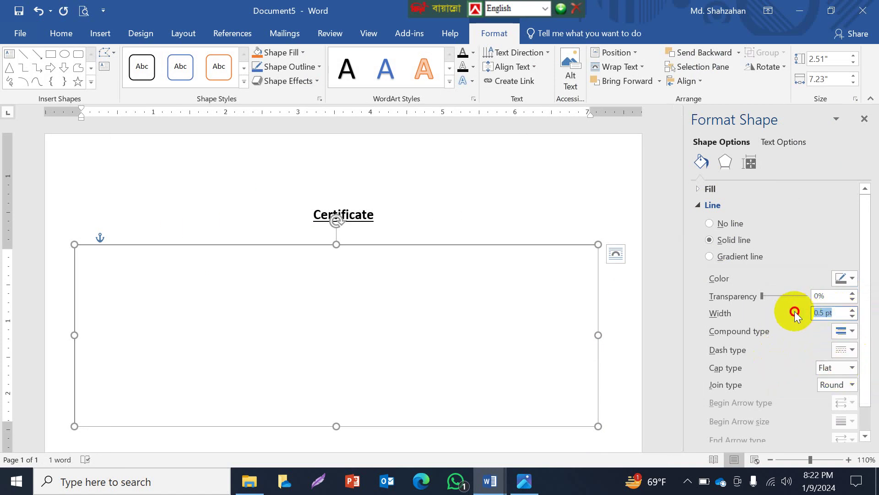
pyautogui.write('20')
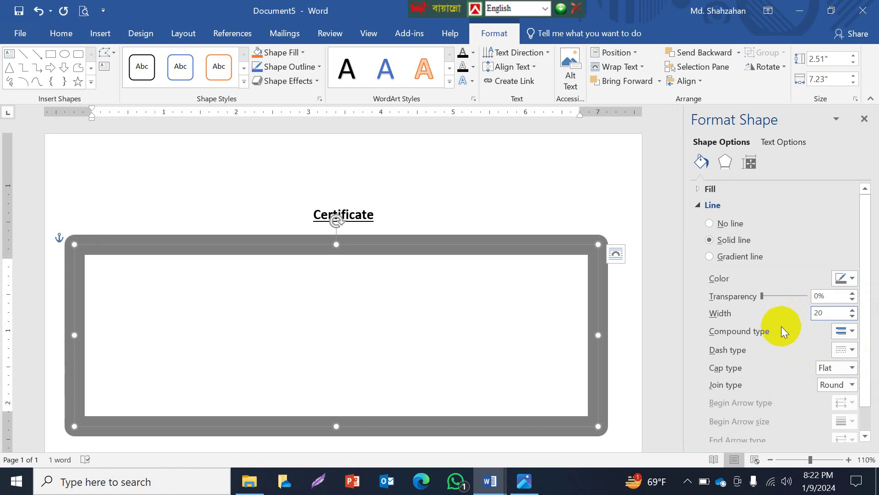
pyautogui.press('Return')
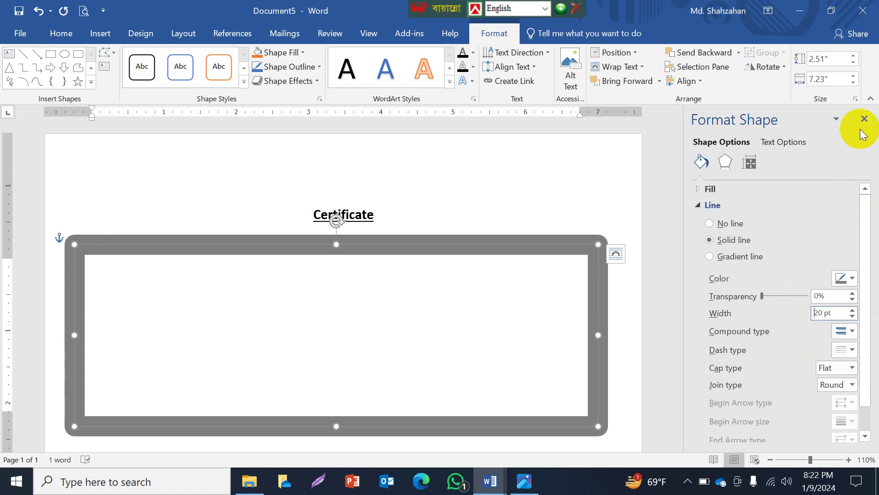
pyautogui.click(864, 120)
# Resize the bordered box to about 7.46" wide by 5.08" tall
pyautogui.scroll(-2, 458, 304)
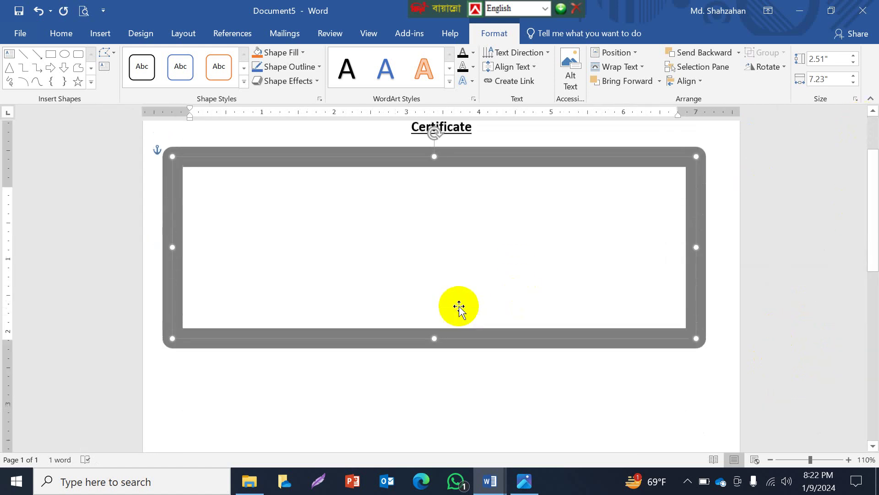
pyautogui.scroll(1, 459, 306)
pyautogui.moveTo(697, 263); pyautogui.dragTo(714, 263)
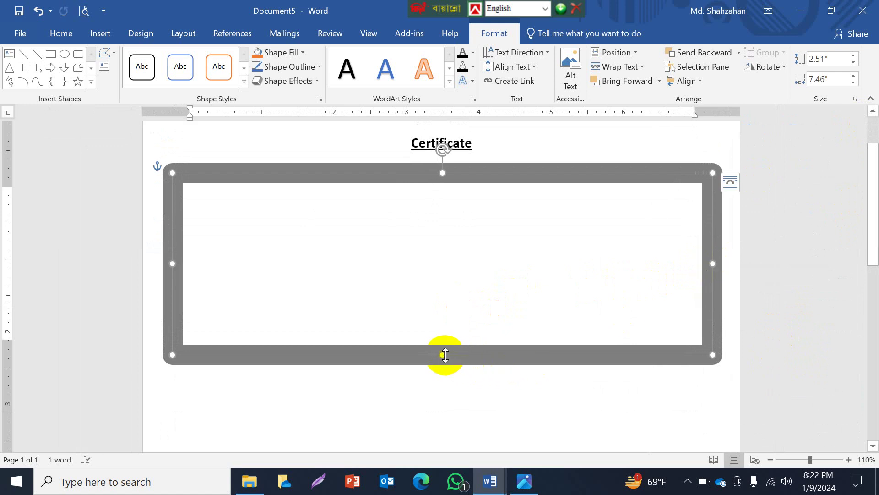
pyautogui.moveTo(445, 355); pyautogui.dragTo(445, 430)
pyautogui.scroll(-3, 447, 403)
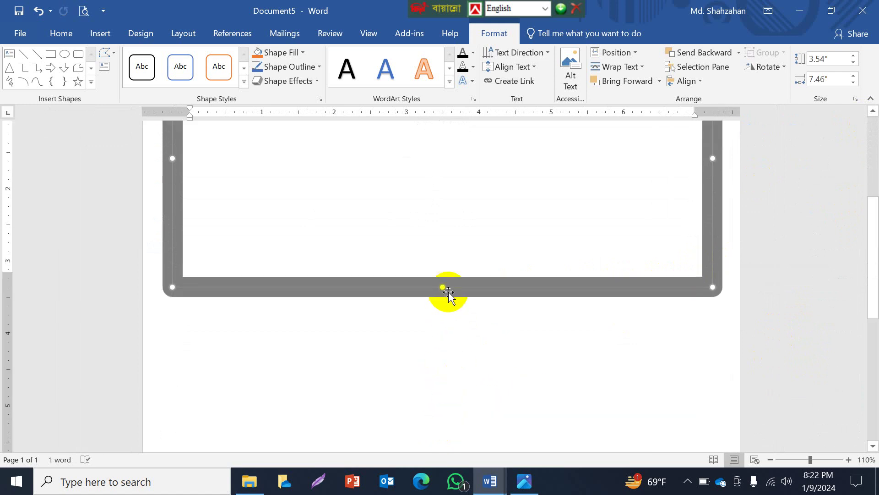
pyautogui.moveTo(442, 287); pyautogui.dragTo(443, 398)
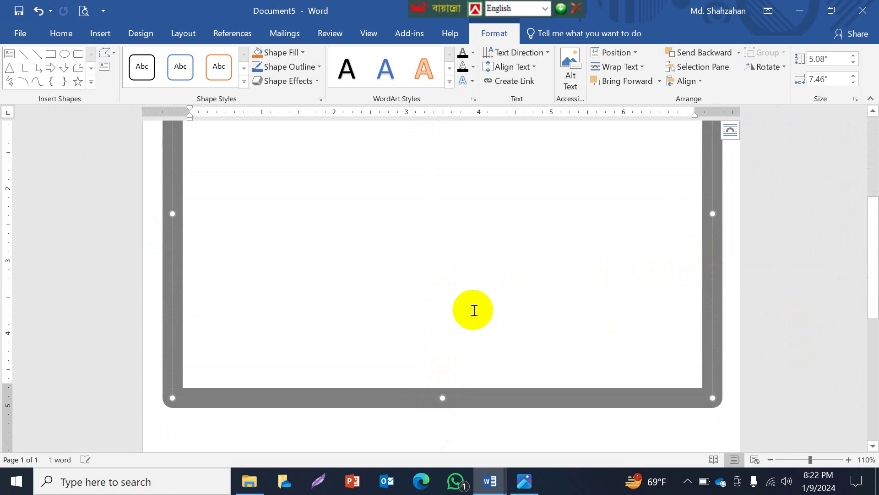
pyautogui.scroll(5, 474, 310)
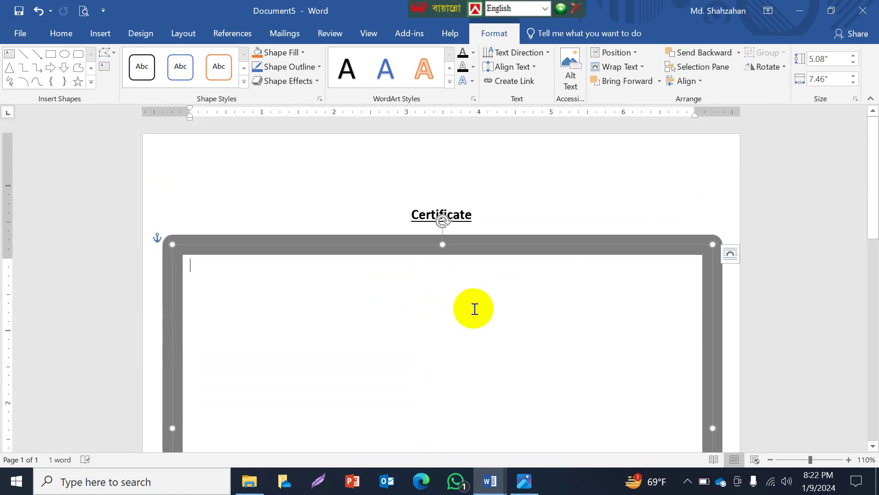
pyautogui.click(61, 34)
# Centre the box text and type "World's Best", checking the sample photo
pyautogui.click(278, 81)
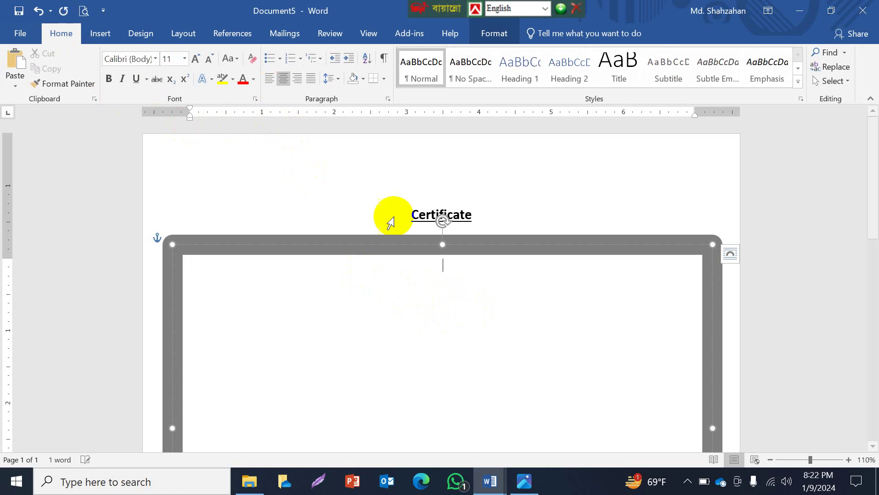
pyautogui.click(524, 478)
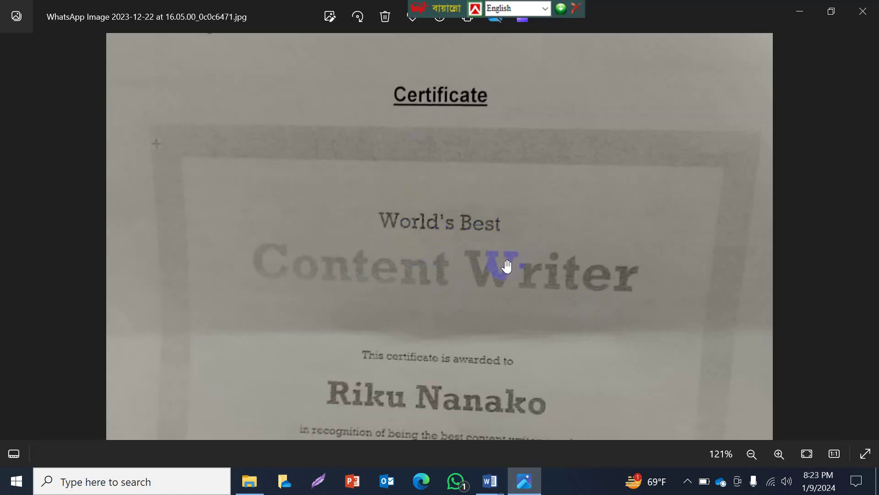
pyautogui.click(534, 482)
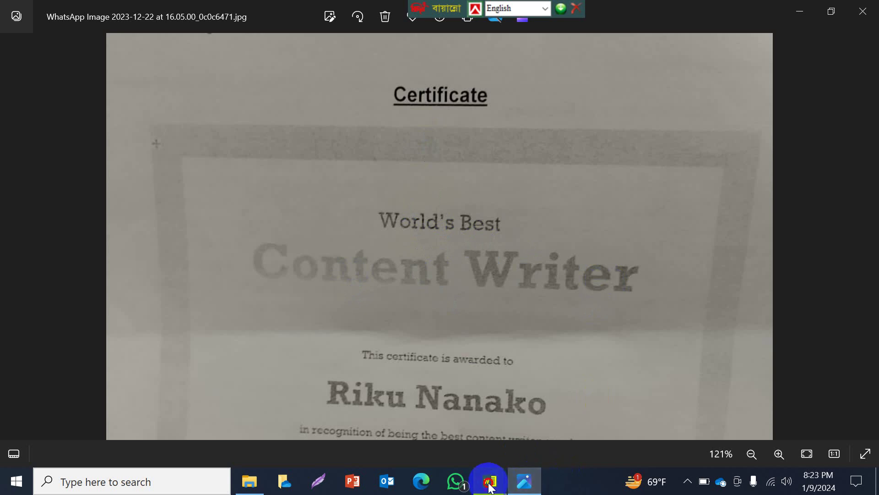
pyautogui.moveTo(489, 481)
pyautogui.click(592, 434)
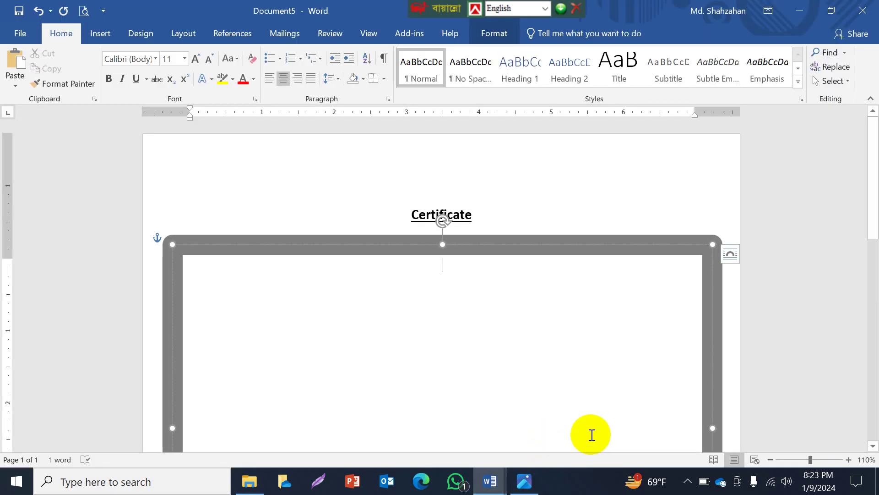
pyautogui.write('World')
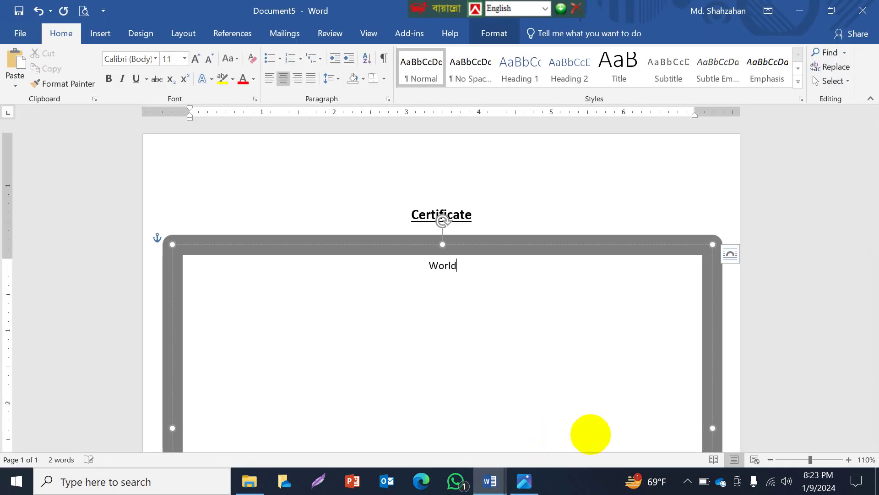
pyautogui.write('est')
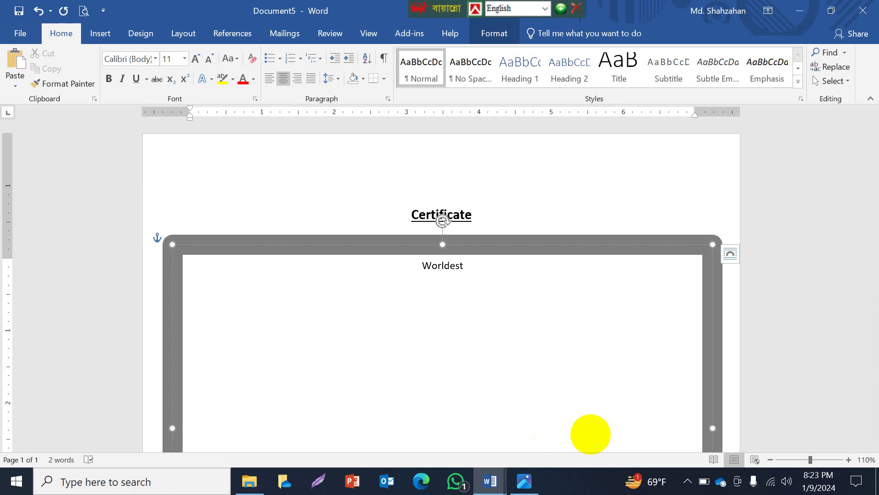
pyautogui.click(520, 486)
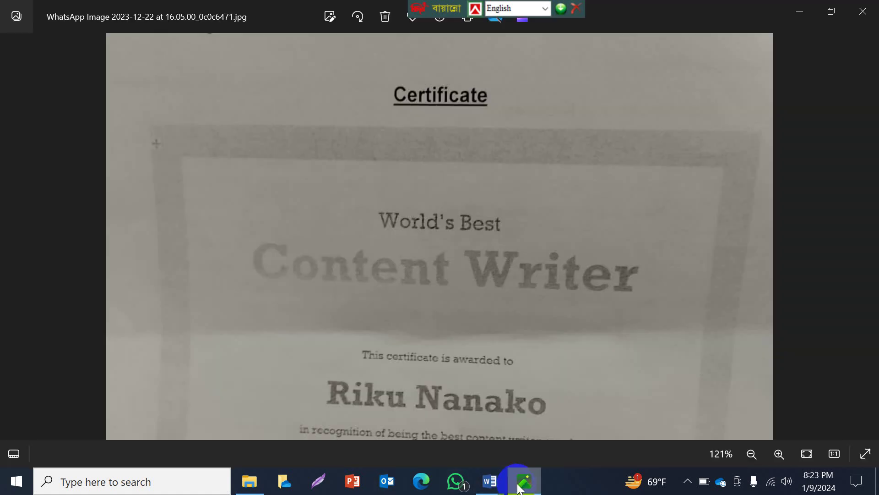
pyautogui.click(516, 423)
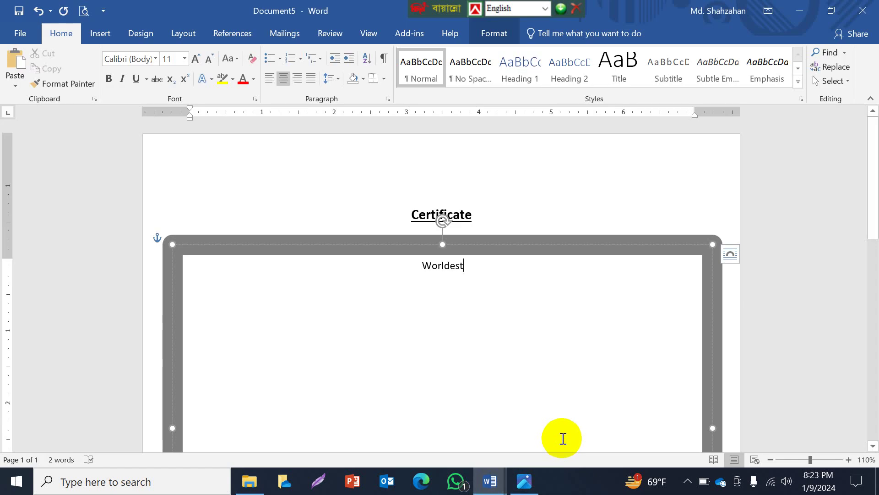
pyautogui.press('BackSpace')
pyautogui.press('BackSpace')
pyautogui.press('BackSpace')
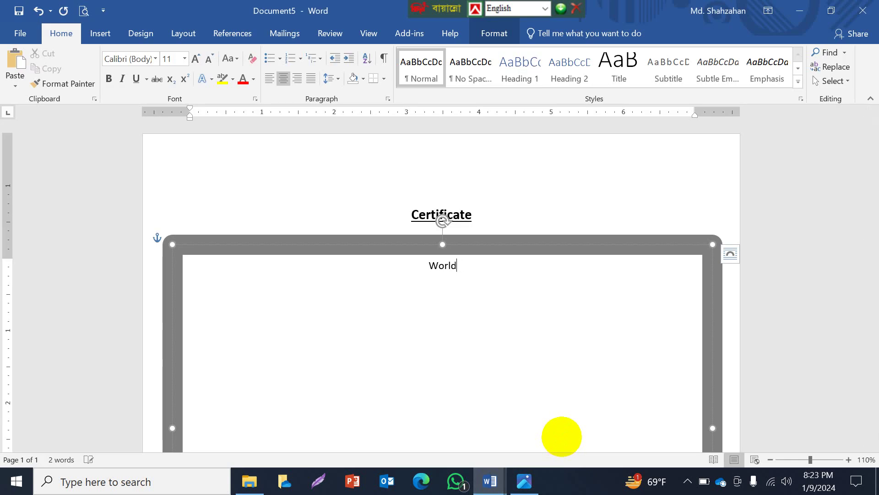
pyautogui.write('’s ')
pyautogui.write('Be')
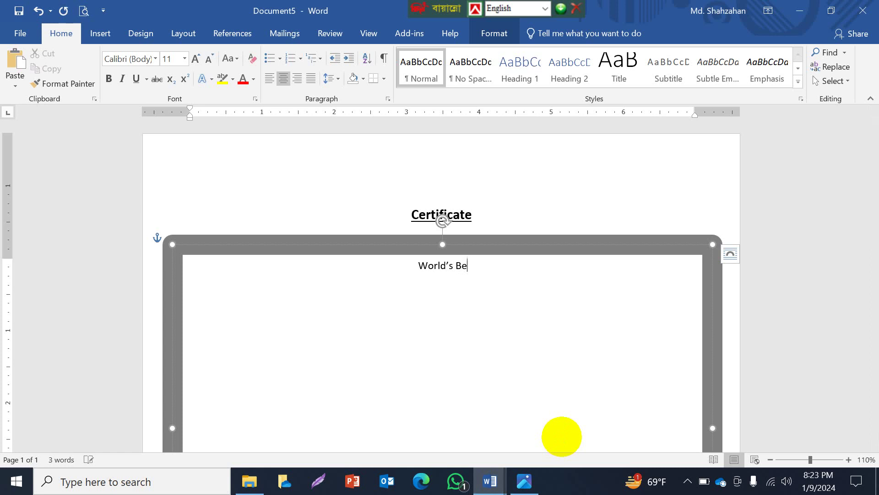
pyautogui.write('st')
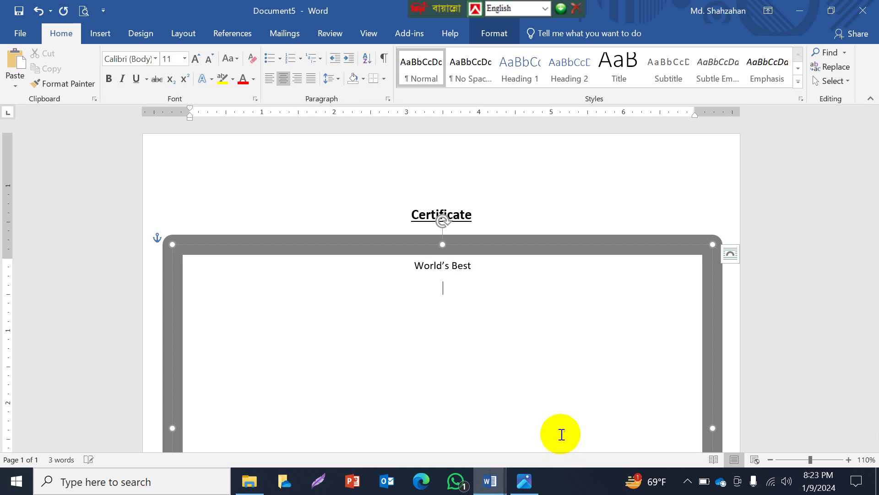
# Add the line 'Content Writer' and start the next line with 'The ... is awarded to'
pyautogui.click(524, 481)
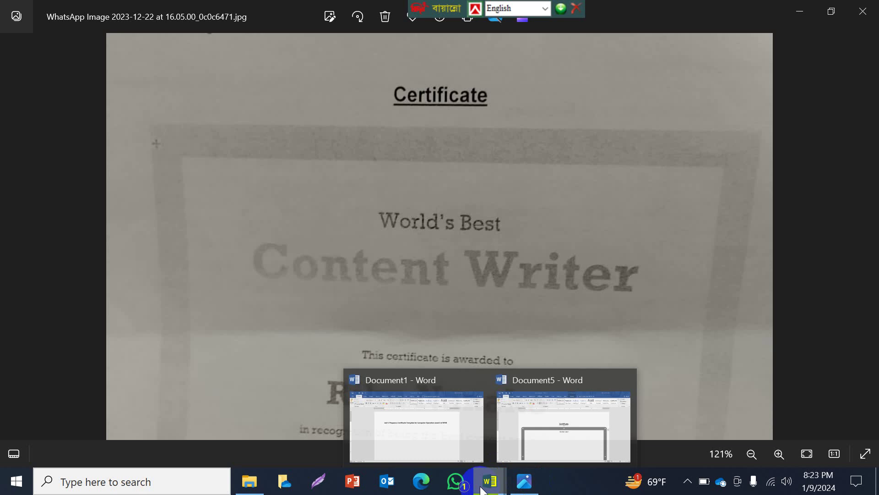
pyautogui.click(550, 460)
pyautogui.press('Return')
pyautogui.write('Co')
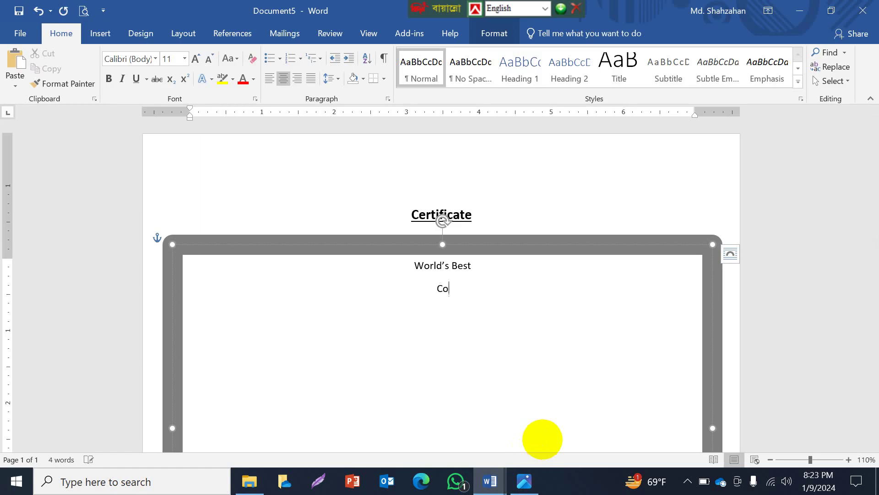
pyautogui.write('ntent ')
pyautogui.write('Writer')
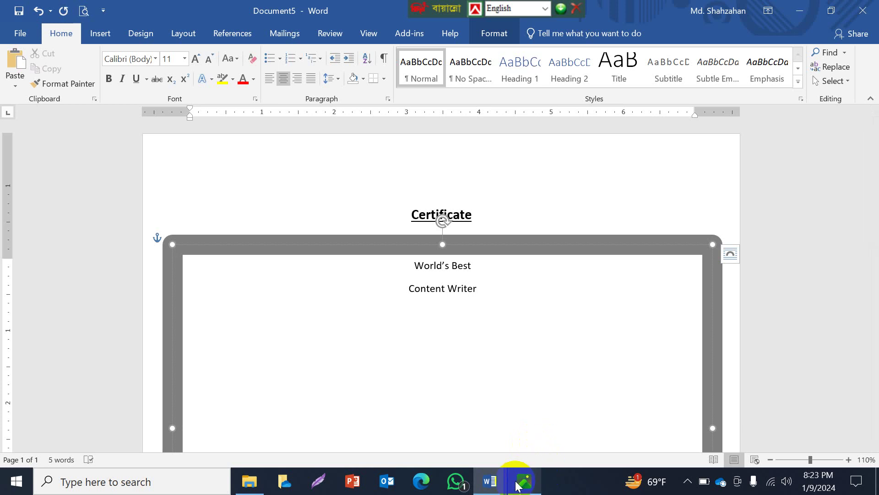
pyautogui.click(524, 480)
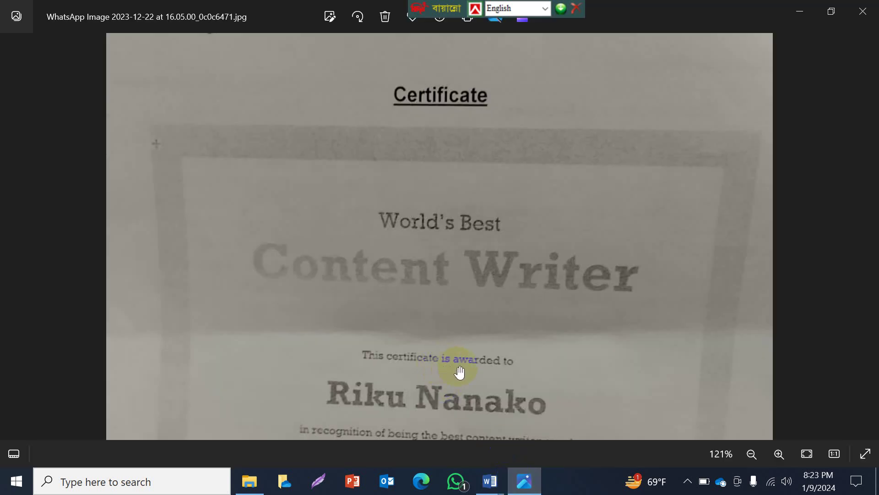
pyautogui.scroll(-2, 471, 371)
pyautogui.moveTo(489, 482)
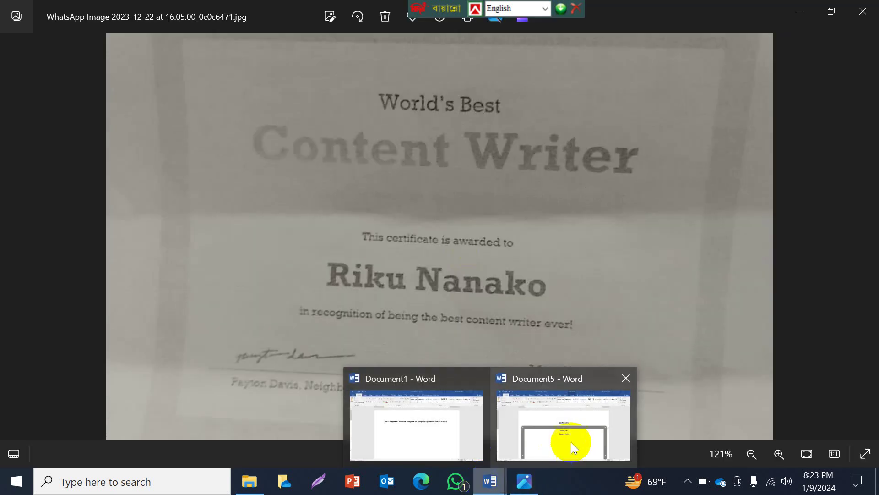
pyautogui.click(571, 441)
pyautogui.write('The ')
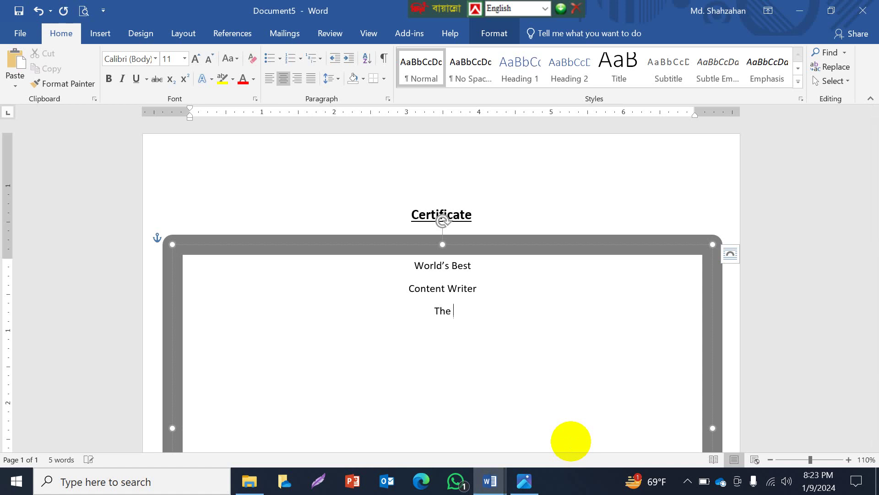
pyautogui.write('ertific')
pyautogui.write('ate is')
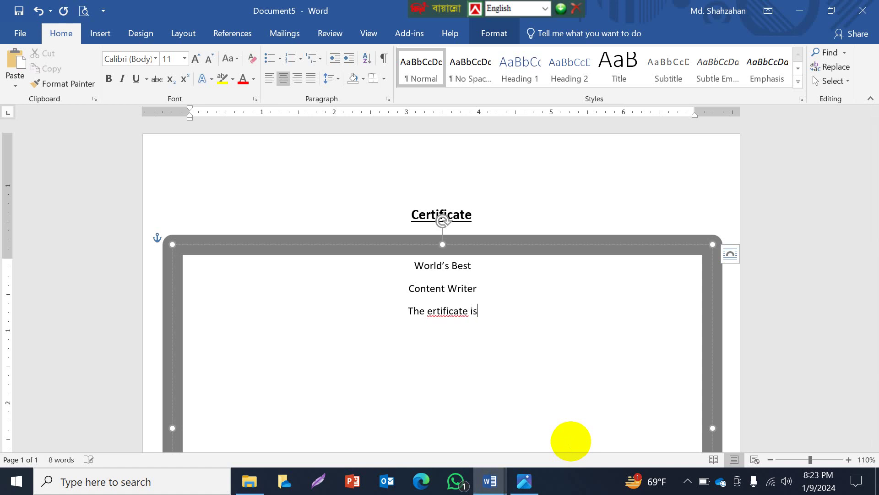
pyautogui.write(' a')
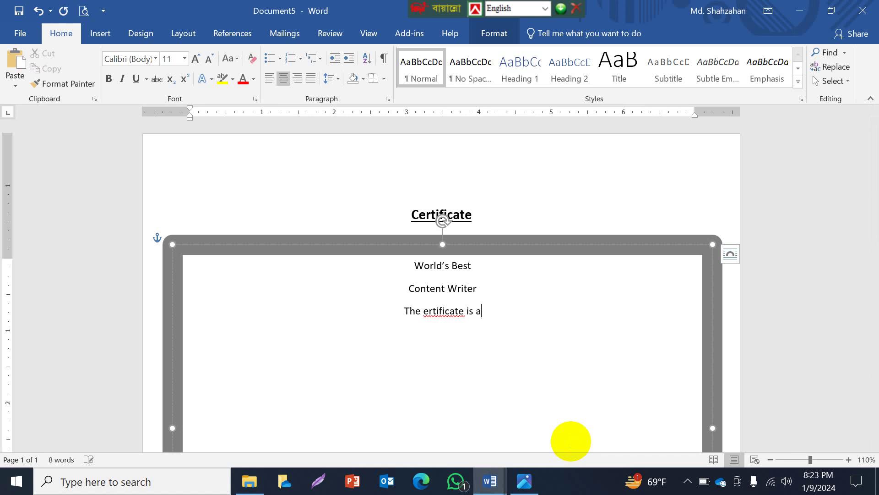
pyautogui.write('warede')
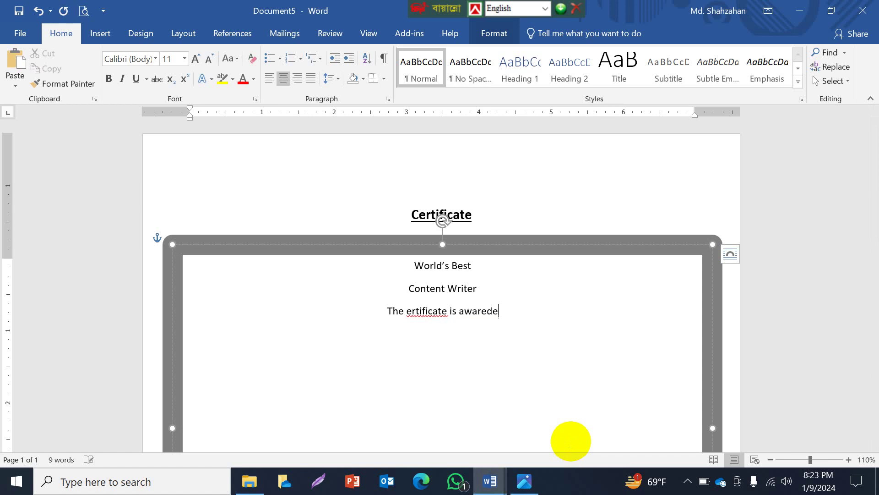
pyautogui.press('BackSpace')
pyautogui.press('BackSpace')
pyautogui.press('BackSpace')
pyautogui.write('dee to')
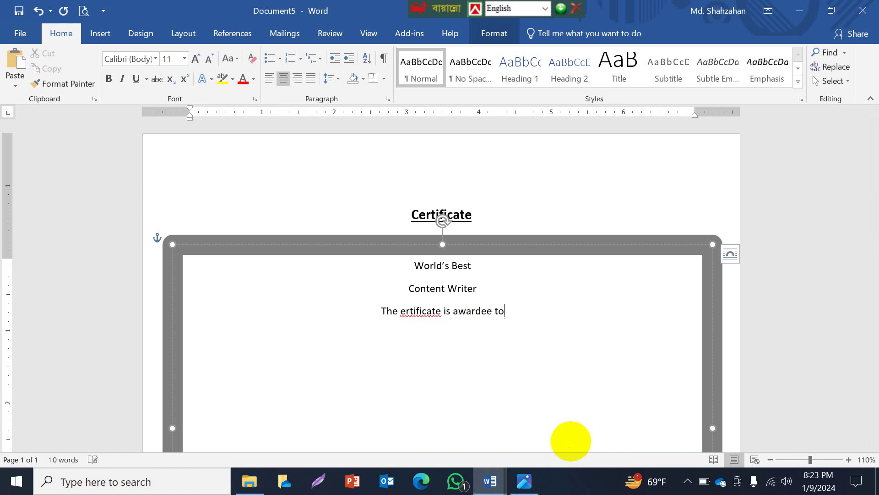
# Fix the 'Certificate' typo and type the recipient's name on the next line
pyautogui.click(402, 314)
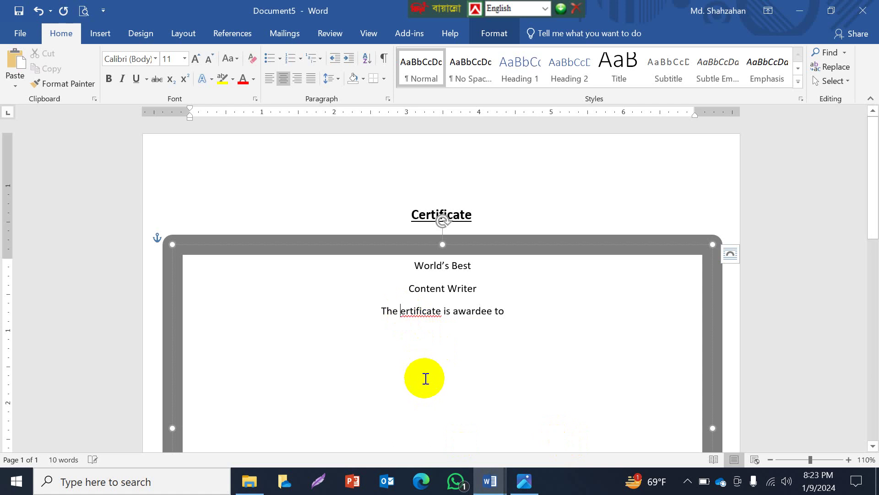
pyautogui.write('C')
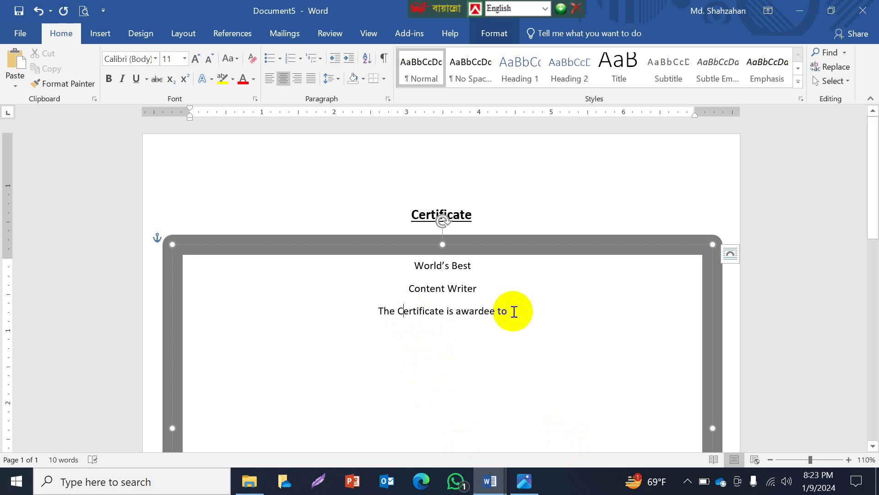
pyautogui.click(509, 311)
pyautogui.click(527, 486)
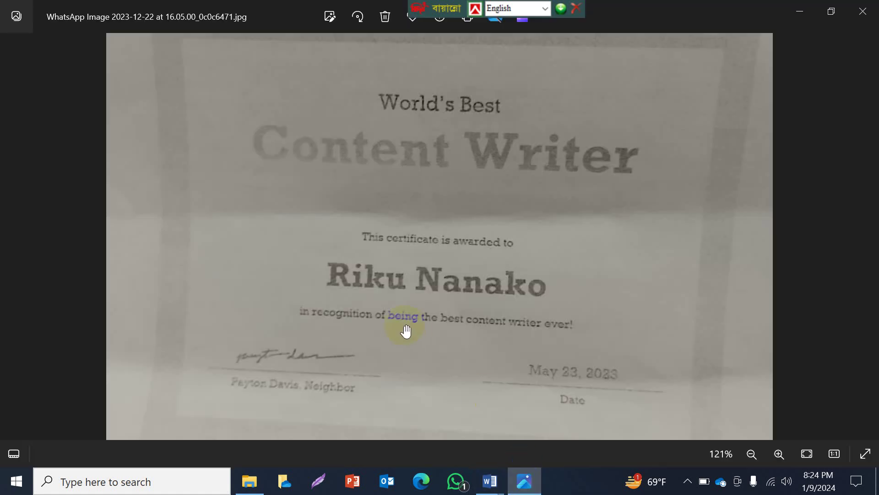
pyautogui.click(492, 481)
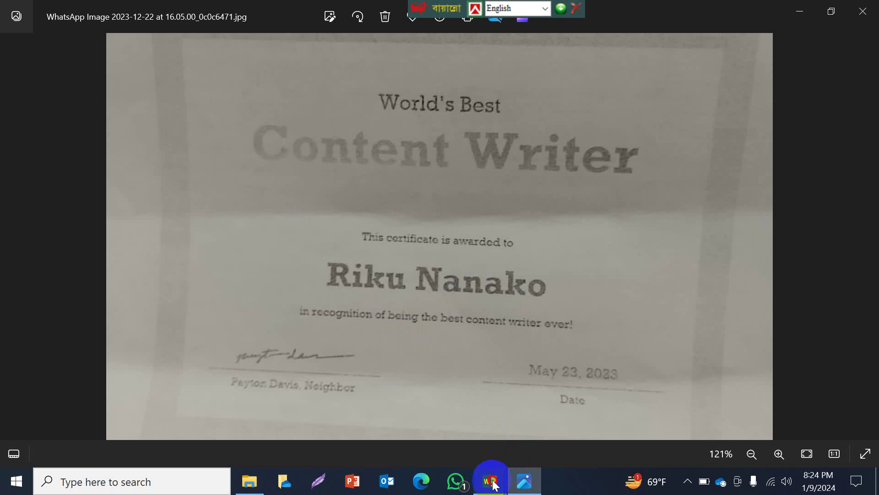
pyautogui.click(535, 446)
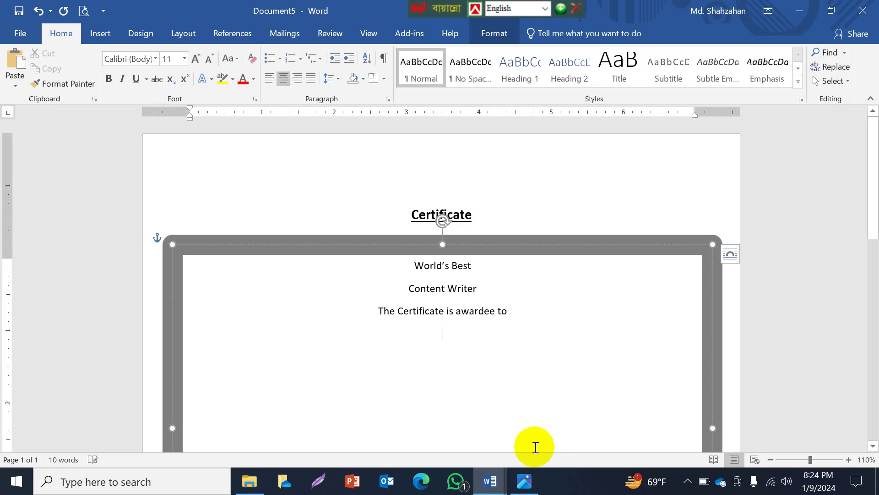
pyautogui.write('Riku ')
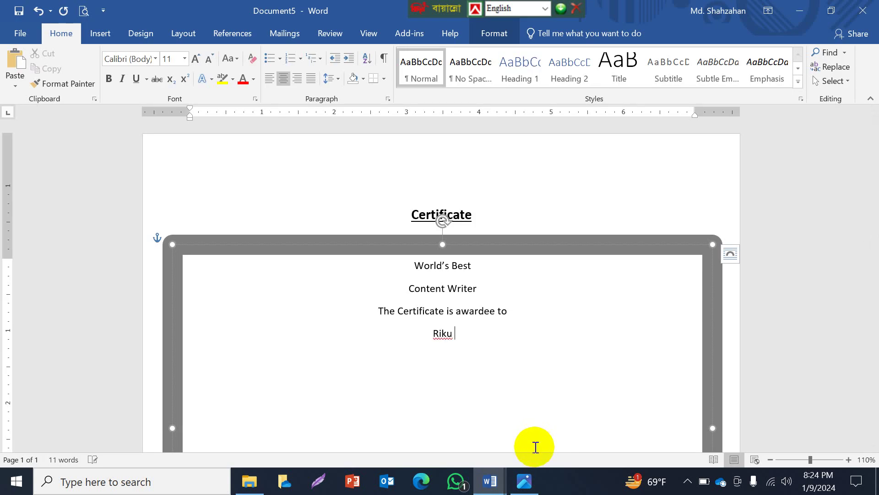
pyautogui.write('Nanako')
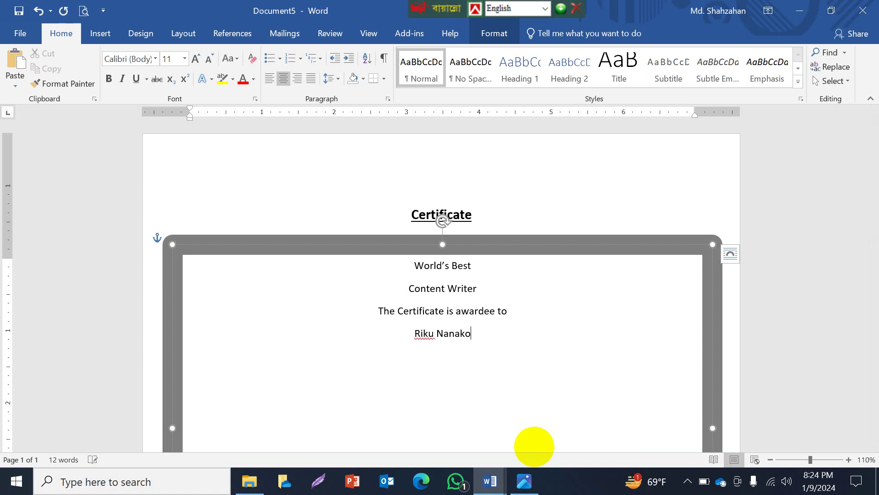
# Type 'In recognition of being the best content writer ever!' while comparing with the sample
pyautogui.click(524, 481)
pyautogui.moveTo(444, 351); pyautogui.dragTo(304, 306)
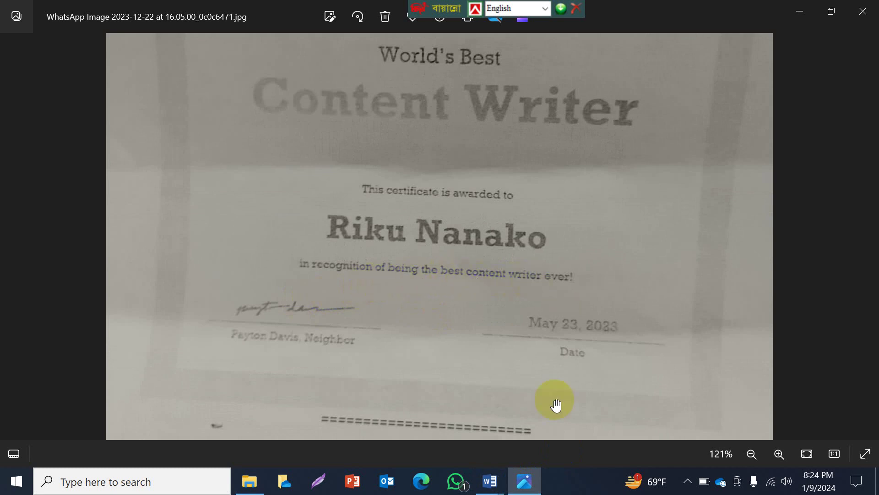
pyautogui.click(490, 483)
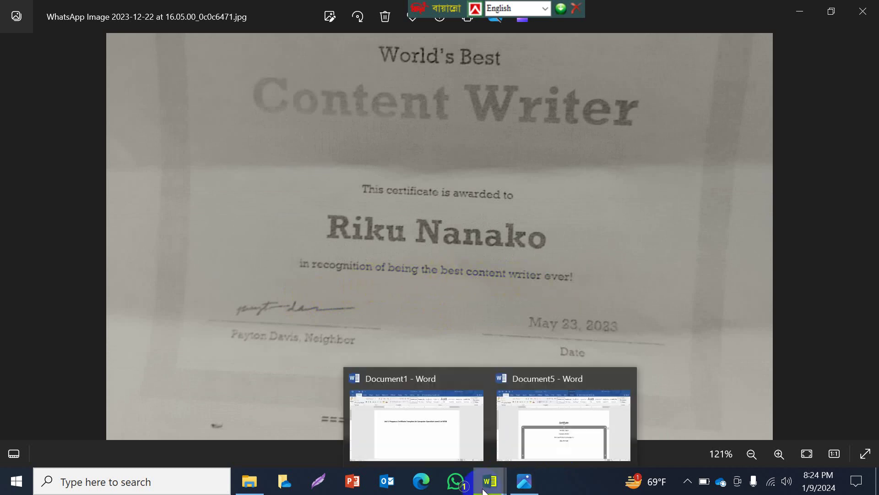
pyautogui.click(527, 438)
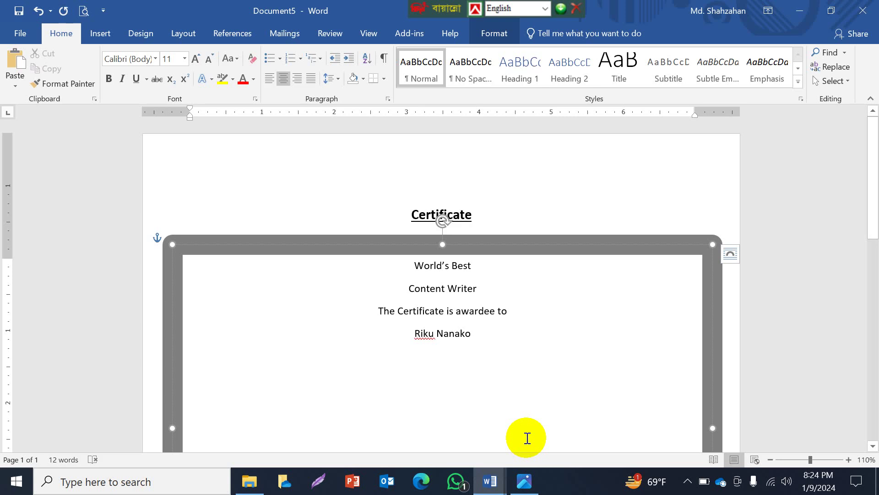
pyautogui.write('n re')
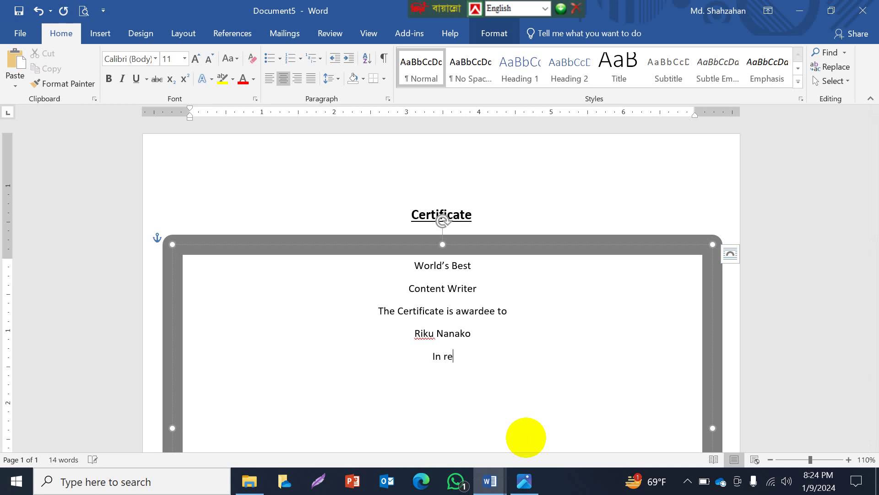
pyautogui.write('nit')
pyautogui.write('ion')
pyautogui.write(' o')
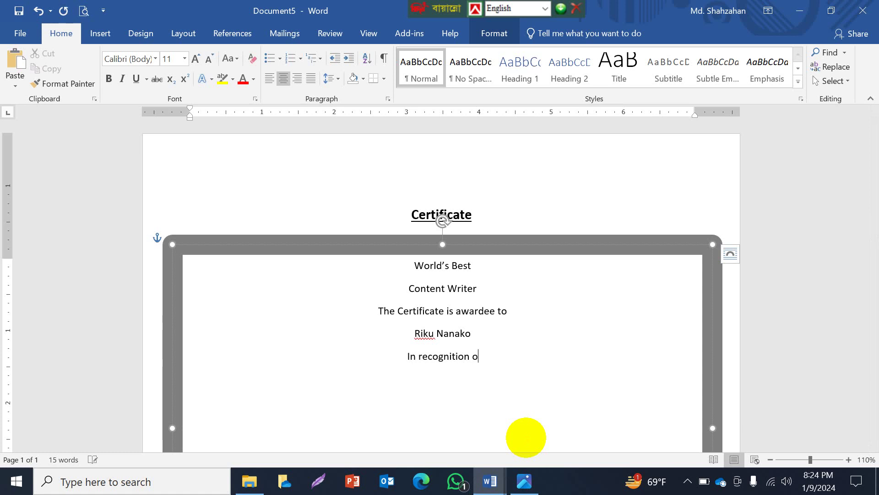
pyautogui.write('f')
pyautogui.click(518, 489)
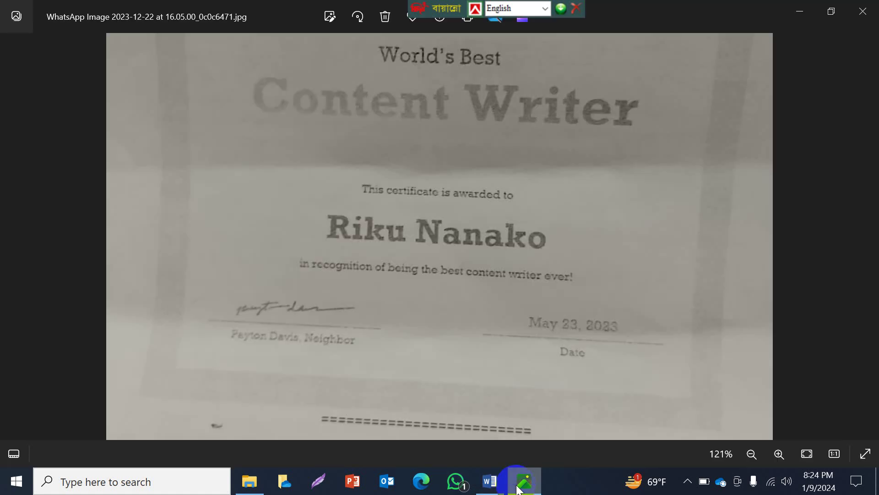
pyautogui.moveTo(489, 481)
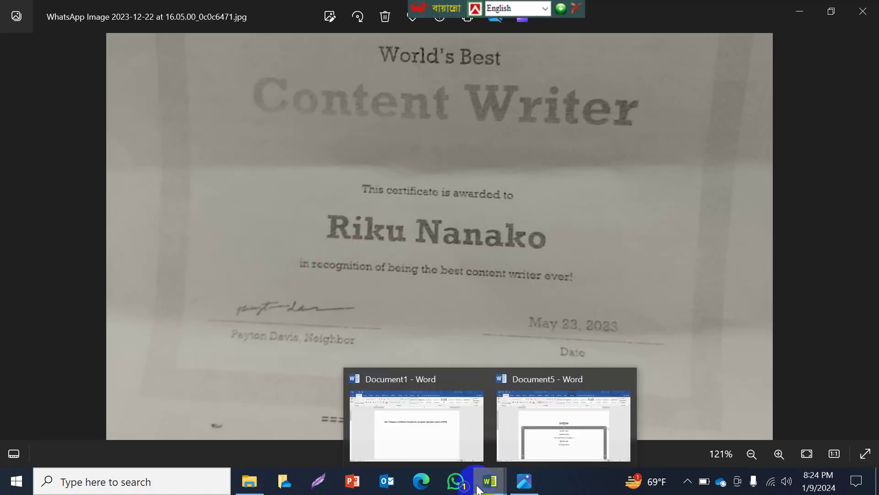
pyautogui.click(605, 435)
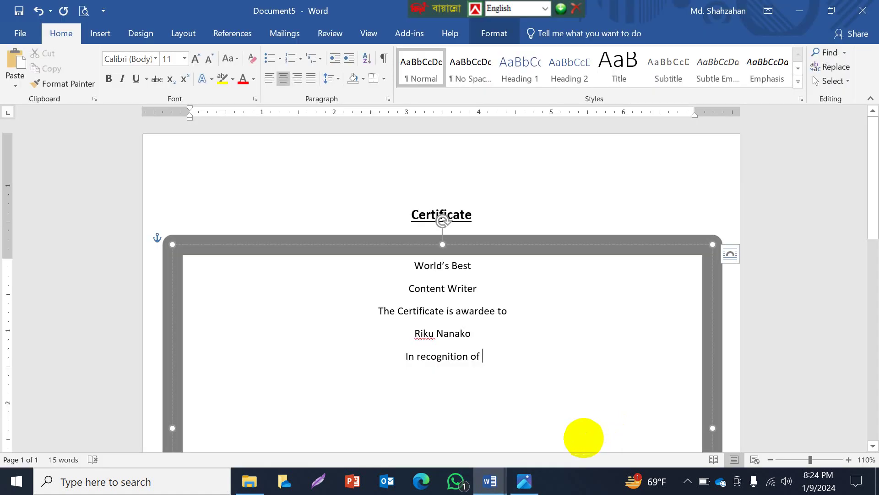
pyautogui.write('being th')
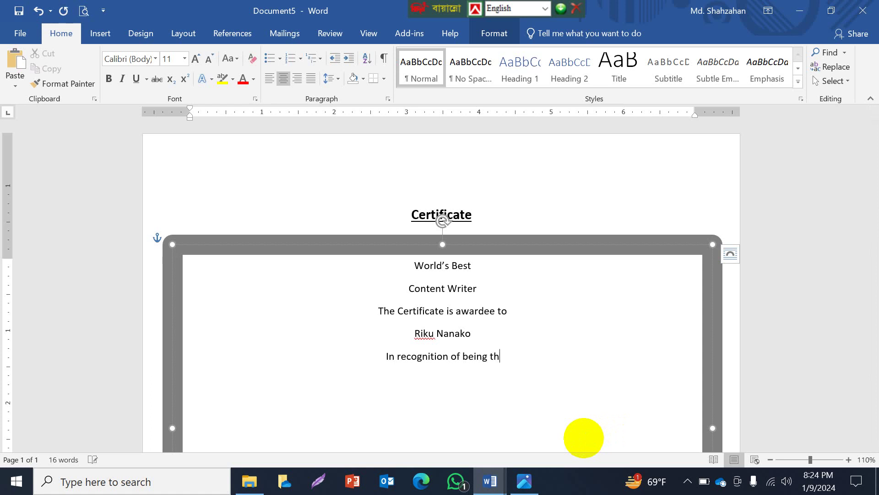
pyautogui.write('e best ')
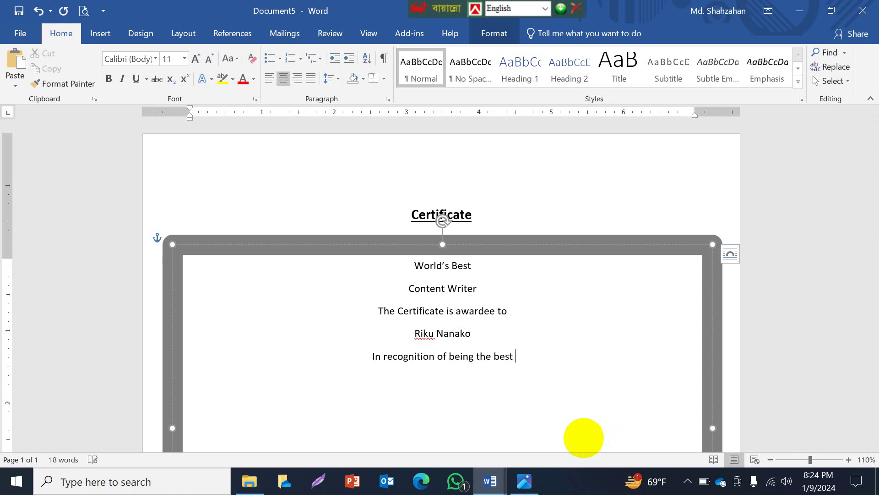
pyautogui.write('conte')
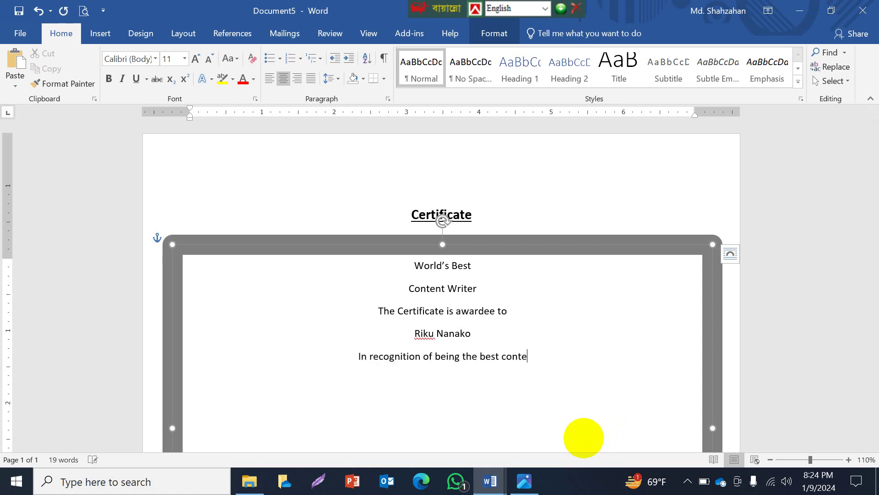
pyautogui.write('nt write')
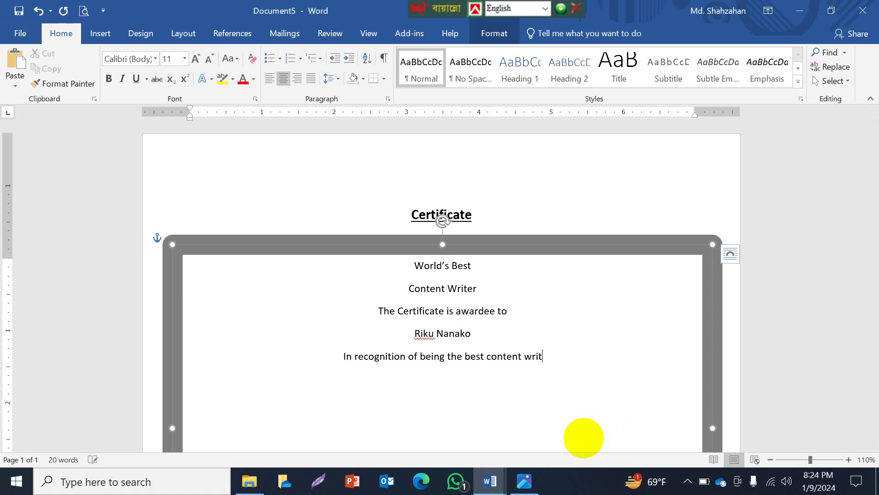
pyautogui.write('r ev')
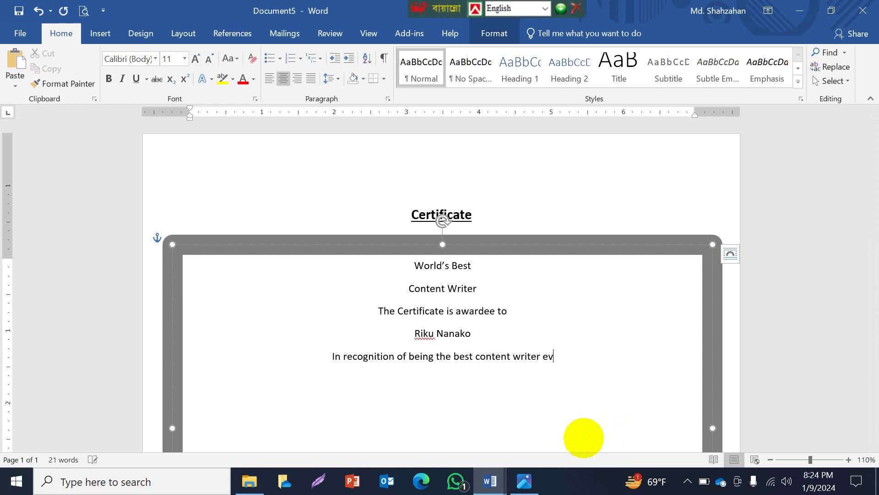
pyautogui.write('er!')
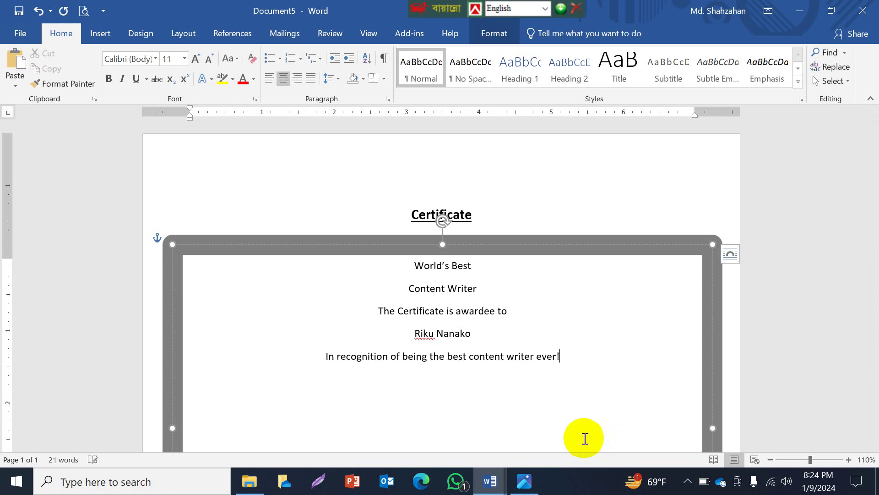
pyautogui.click(524, 481)
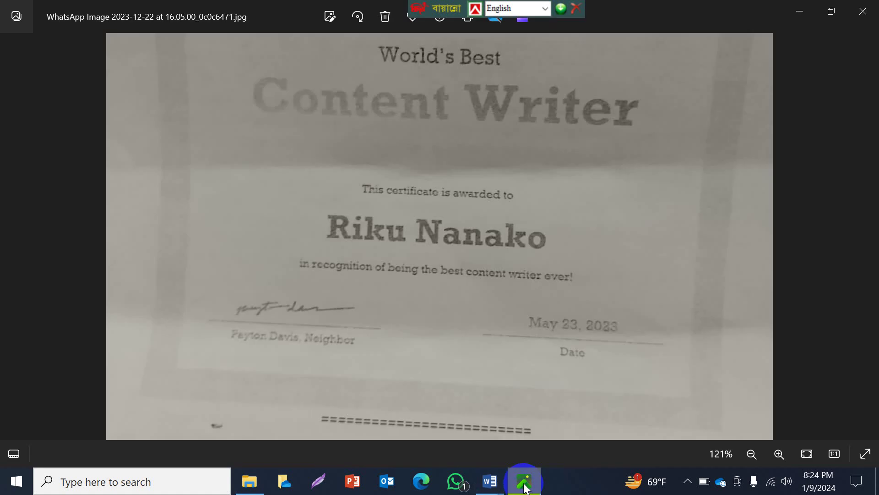
pyautogui.moveTo(472, 378); pyautogui.dragTo(450, 289)
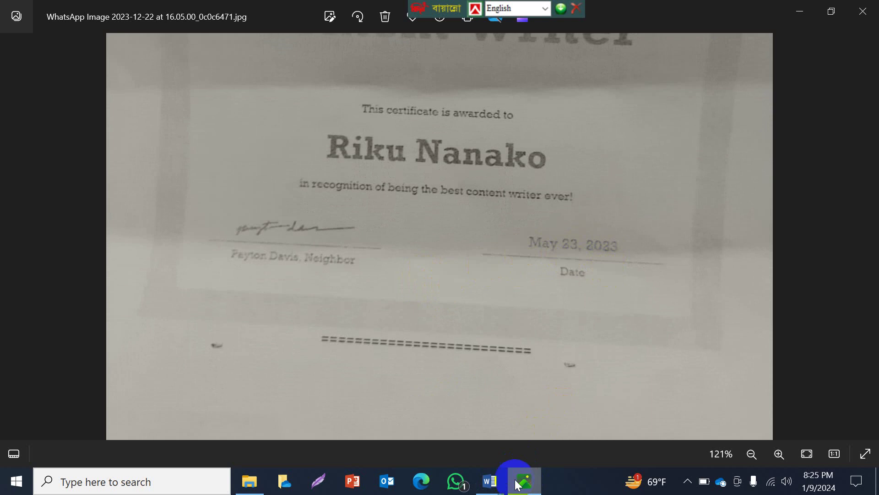
pyautogui.click(549, 442)
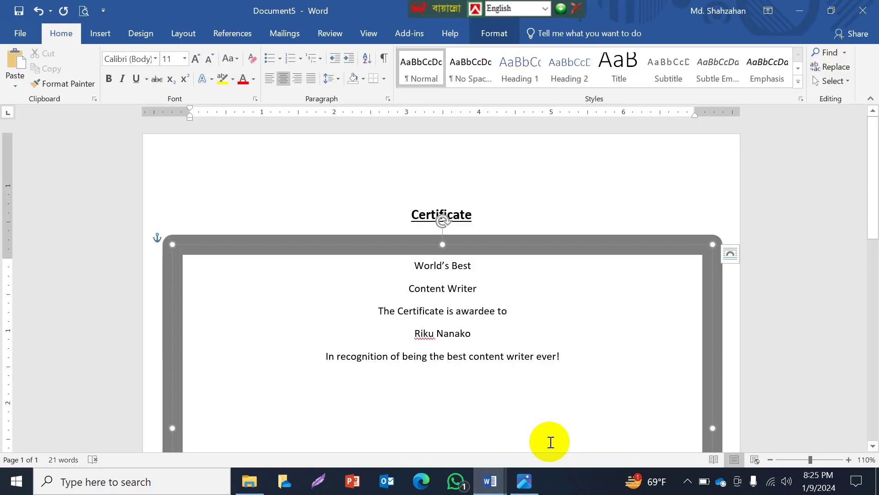
# Type the date 'May 23 2034' and compare it with the sample photo
pyautogui.write('May ')
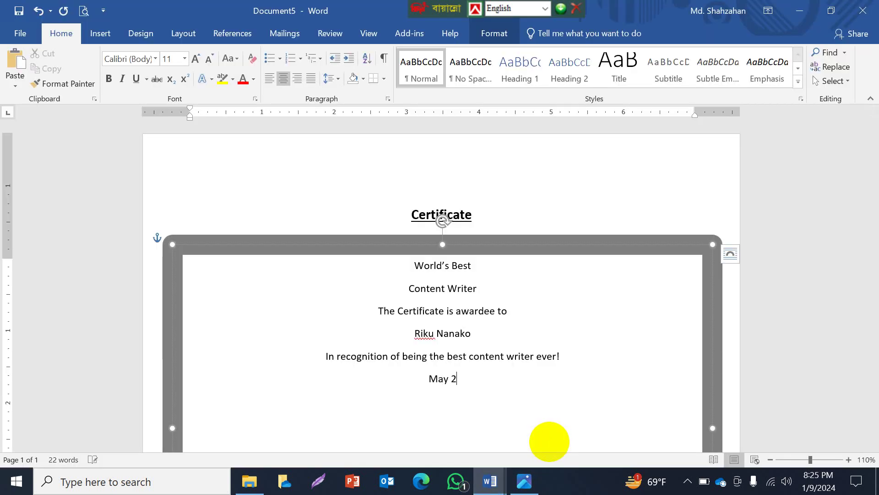
pyautogui.write('23 203')
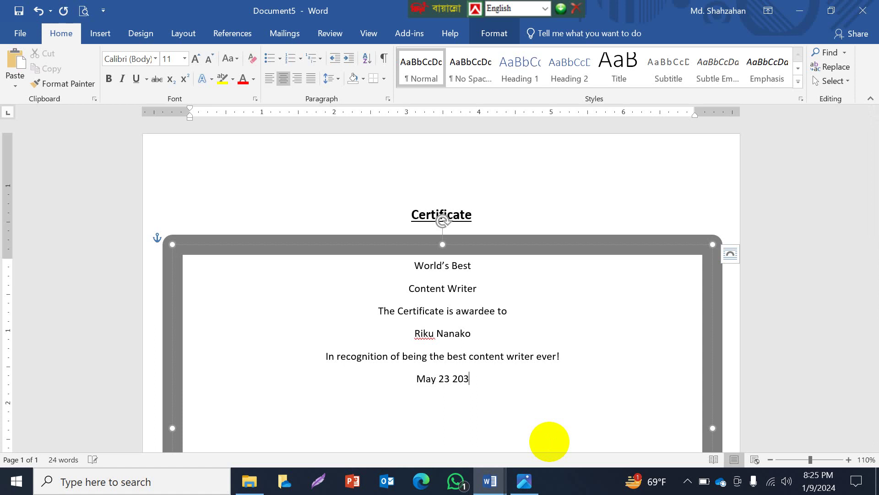
pyautogui.write('4')
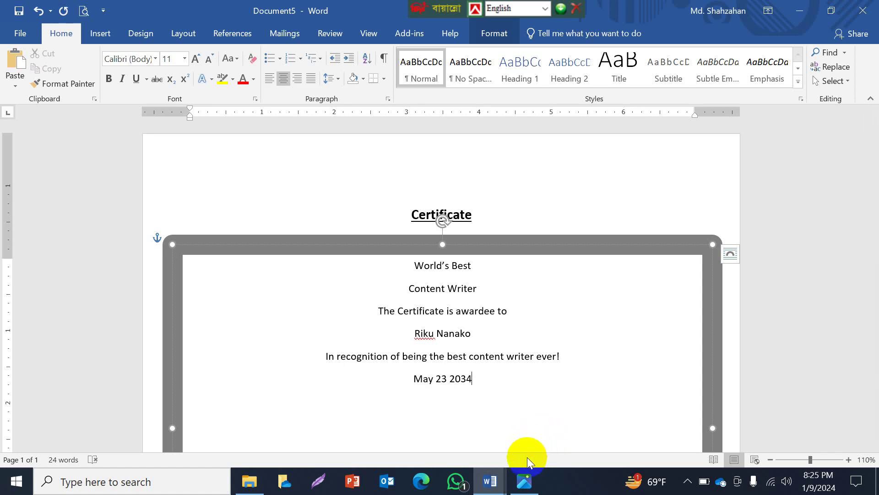
pyautogui.click(524, 481)
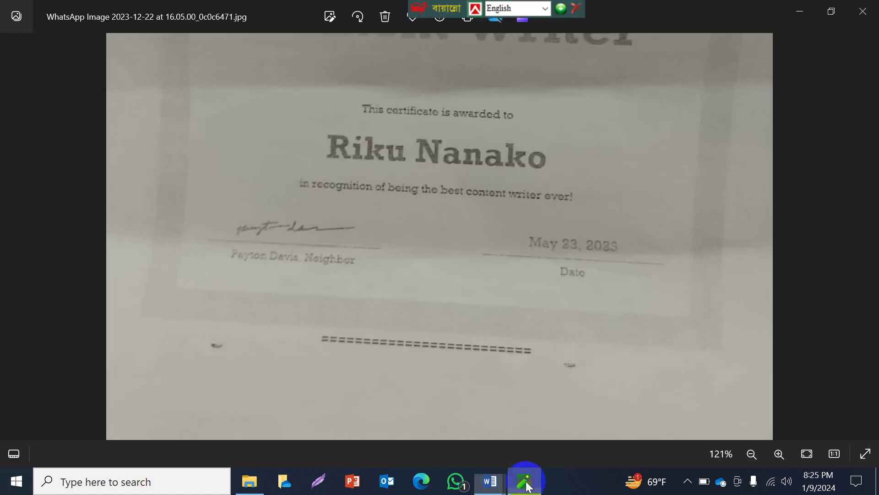
pyautogui.scroll(2, 261, 285)
pyautogui.scroll(1, 167, 271)
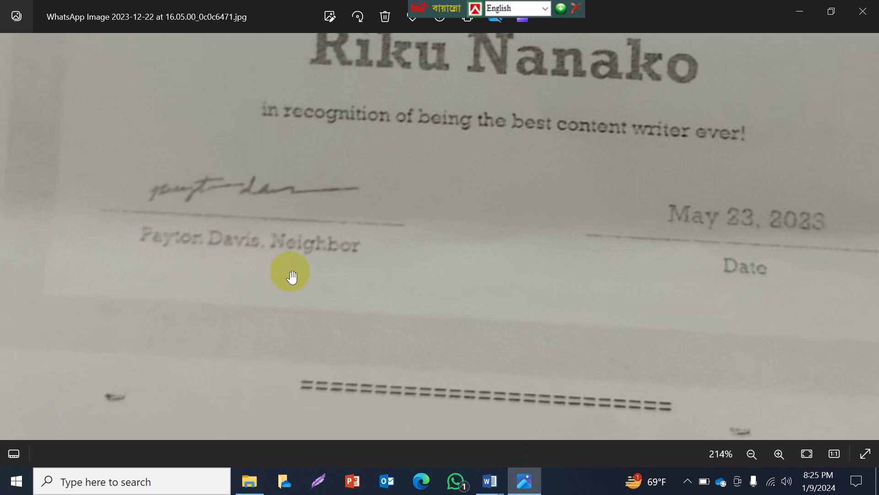
pyautogui.click(499, 484)
pyautogui.moveTo(490, 482)
pyautogui.click(544, 450)
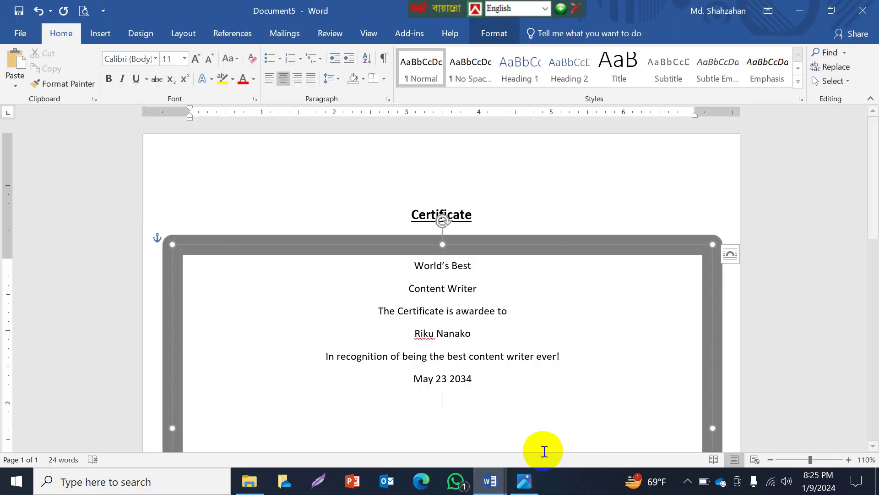
# Type the signer's name, title and 'Date' on the line below
pyautogui.write('Python ')
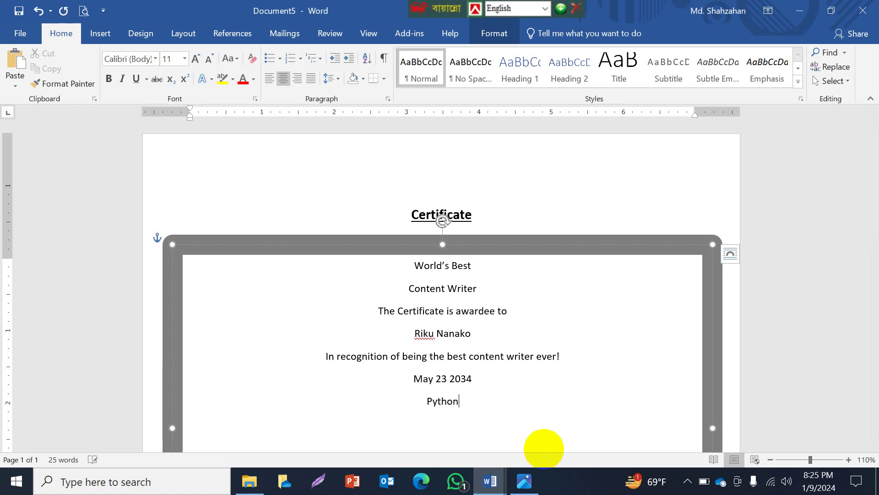
pyautogui.write('Da')
pyautogui.write('vix')
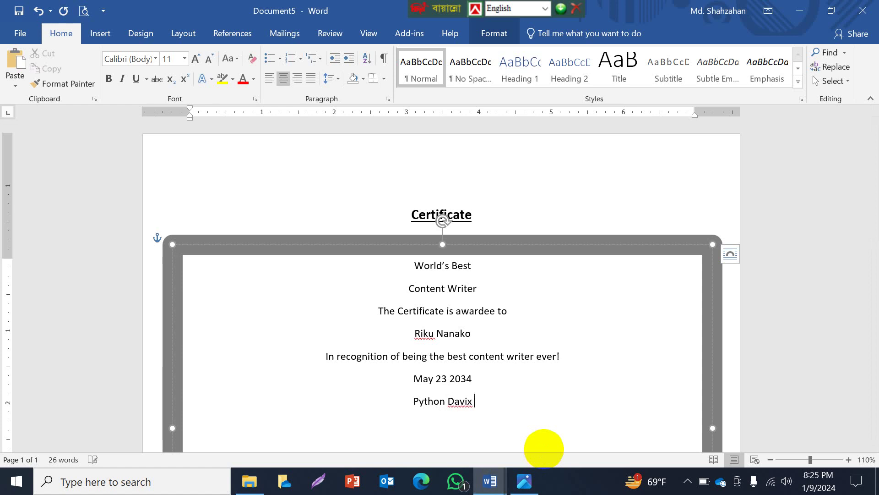
pyautogui.press('BackSpace')
pyautogui.write('s ')
pyautogui.write('Nei')
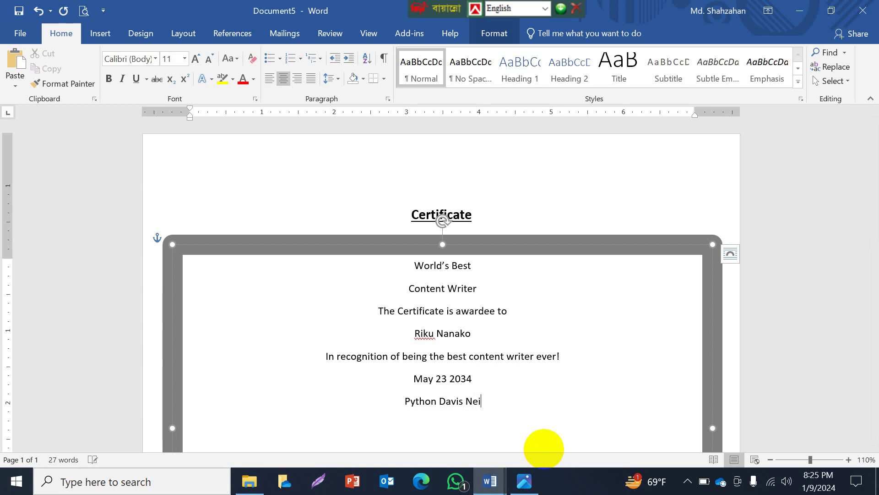
pyautogui.write('bor')
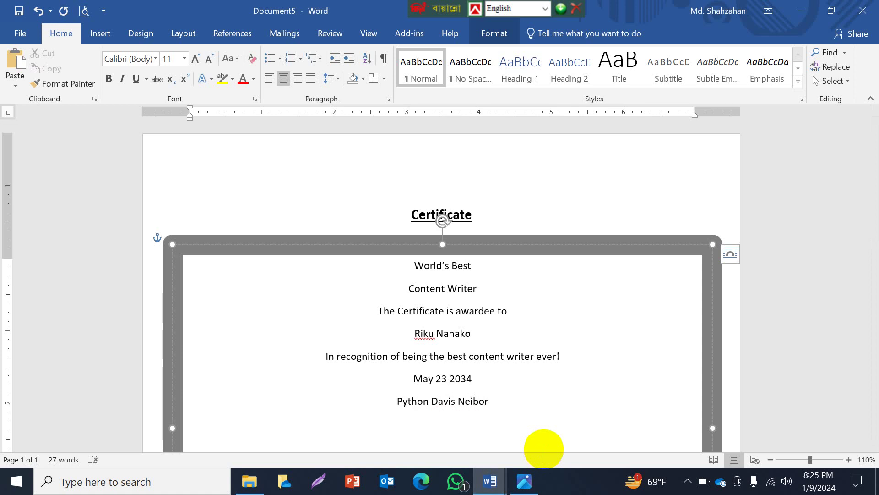
pyautogui.write(' Date')
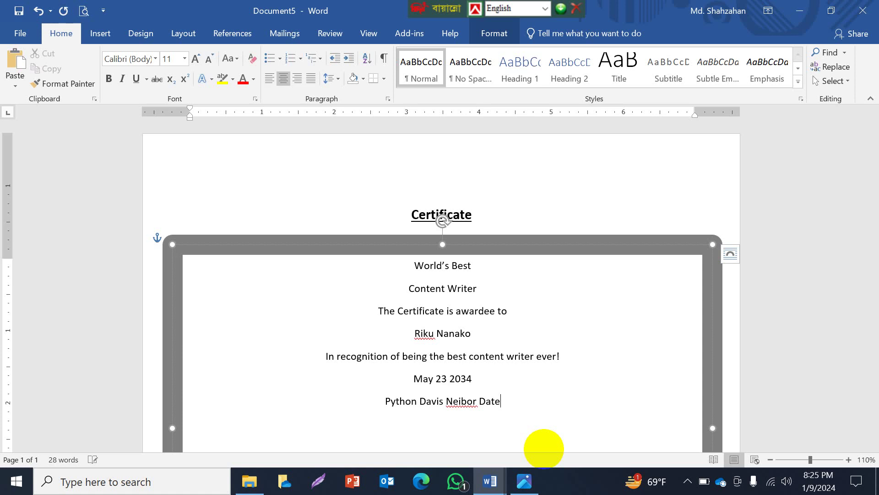
pyautogui.scroll(-2, 468, 377)
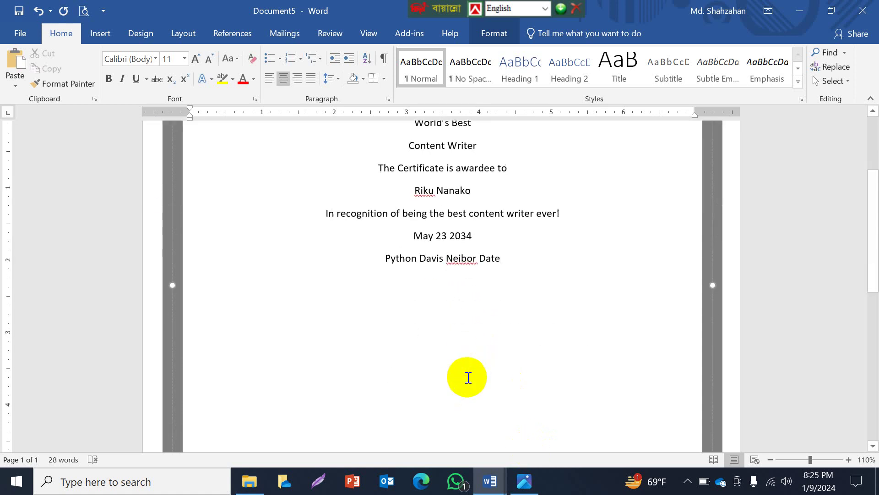
pyautogui.scroll(1, 468, 377)
# Check the sample certificate photo for the title's font and size
pyautogui.click(525, 481)
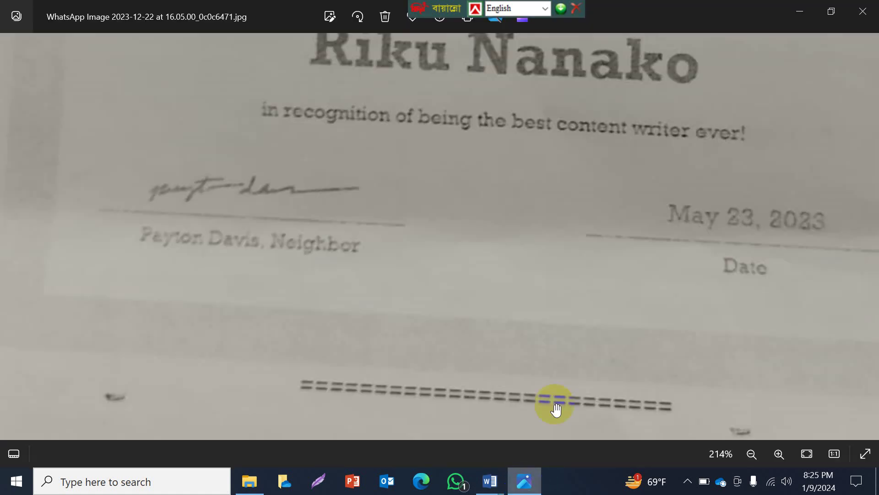
pyautogui.scroll(3, 494, 184)
pyautogui.scroll(3, 487, 143)
pyautogui.scroll(-3, 494, 185)
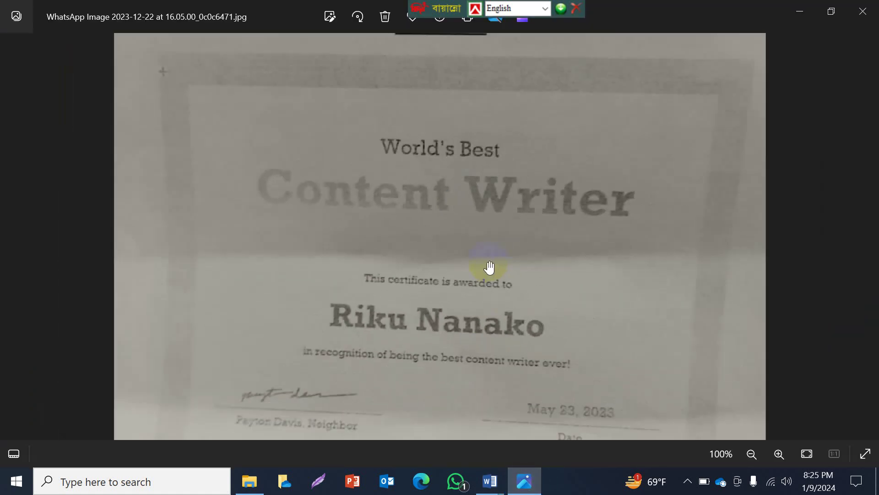
pyautogui.scroll(-2, 489, 267)
pyautogui.scroll(1, 467, 131)
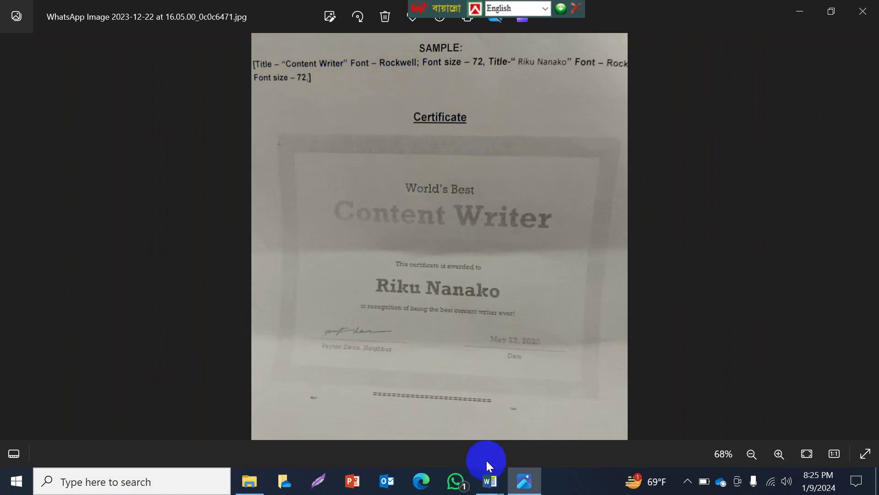
pyautogui.click(542, 428)
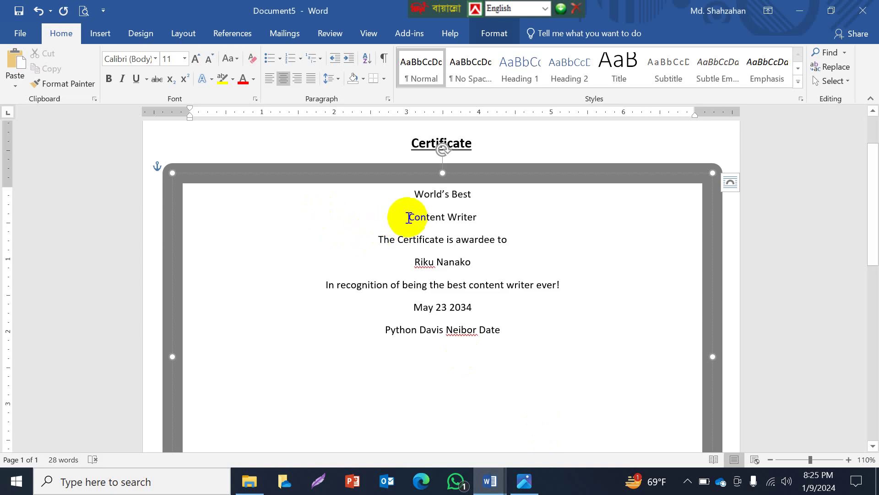
# Set the Content Writer title in Rockwell at 72 pt
pyautogui.moveTo(408, 217); pyautogui.dragTo(485, 218)
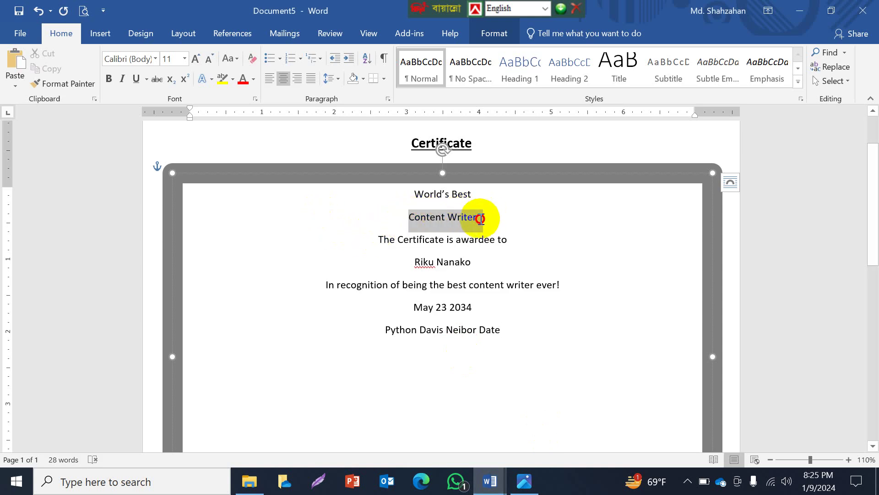
pyautogui.click(114, 59)
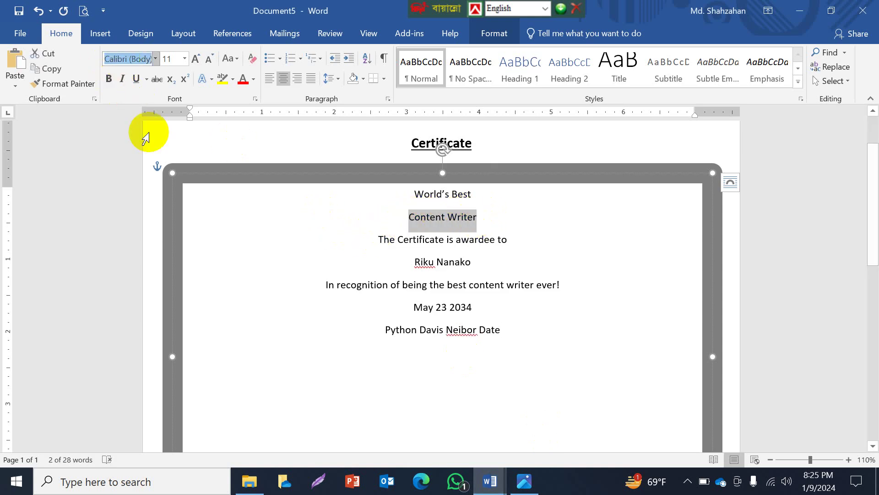
pyautogui.write('Rockwell')
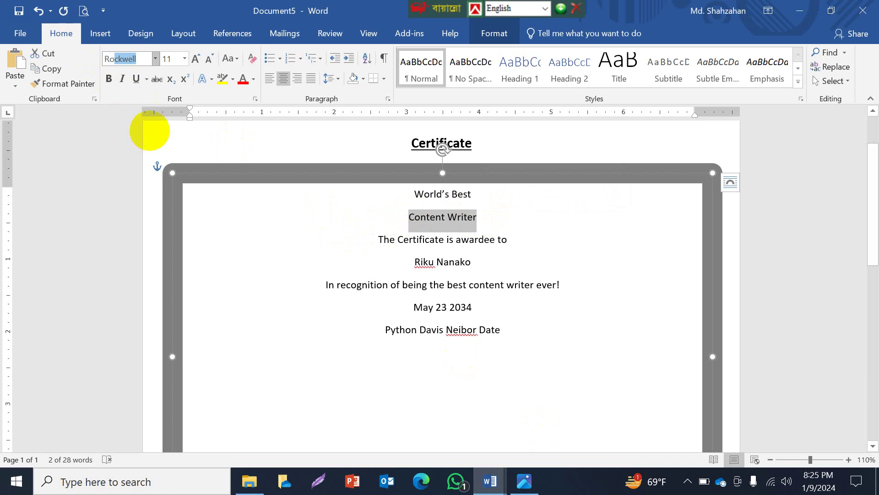
pyautogui.press('Return')
pyautogui.click(175, 60)
pyautogui.write('725')
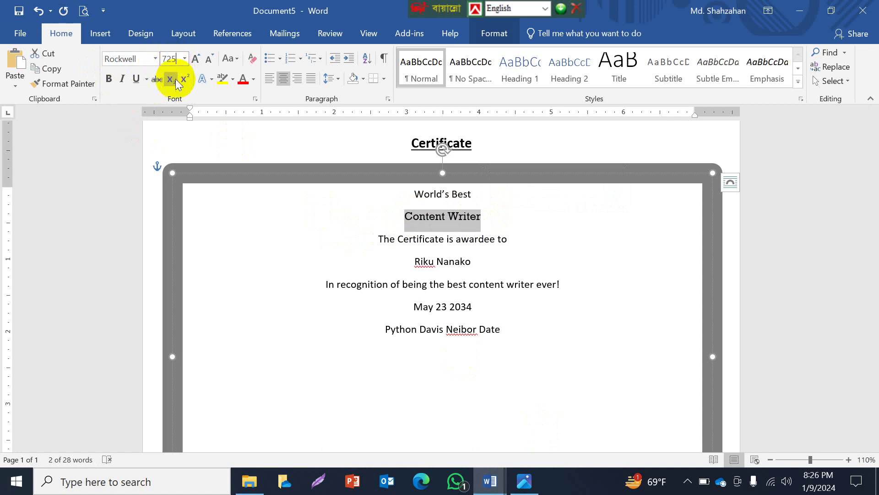
pyautogui.press('BackSpace')
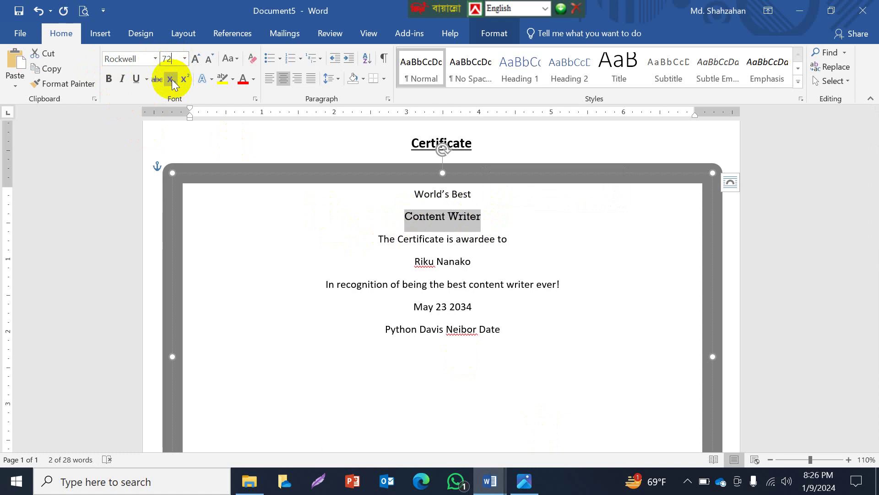
pyautogui.press('Return')
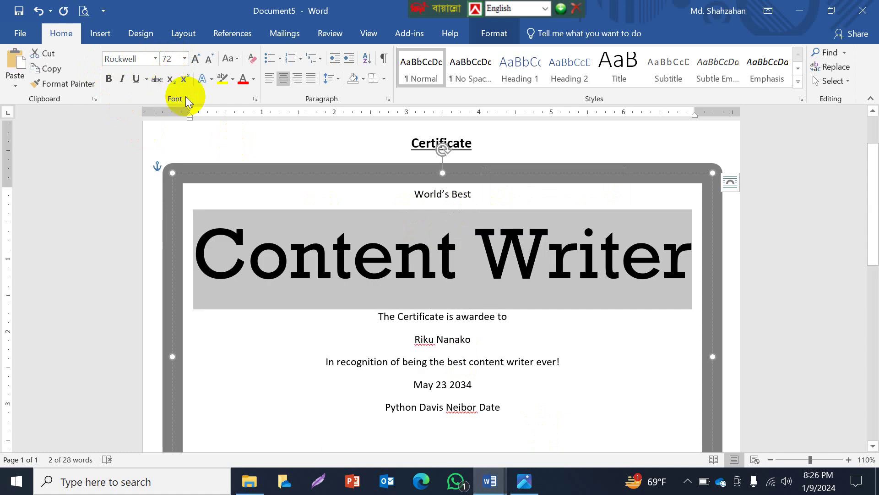
# Widen the bordered box on both the left and right sides to fit the title
pyautogui.click(219, 278)
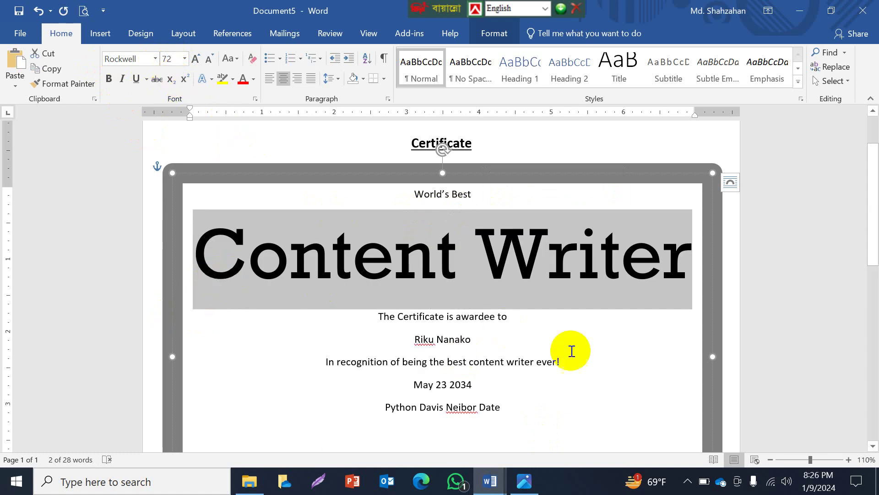
pyautogui.moveTo(713, 356); pyautogui.dragTo(730, 353)
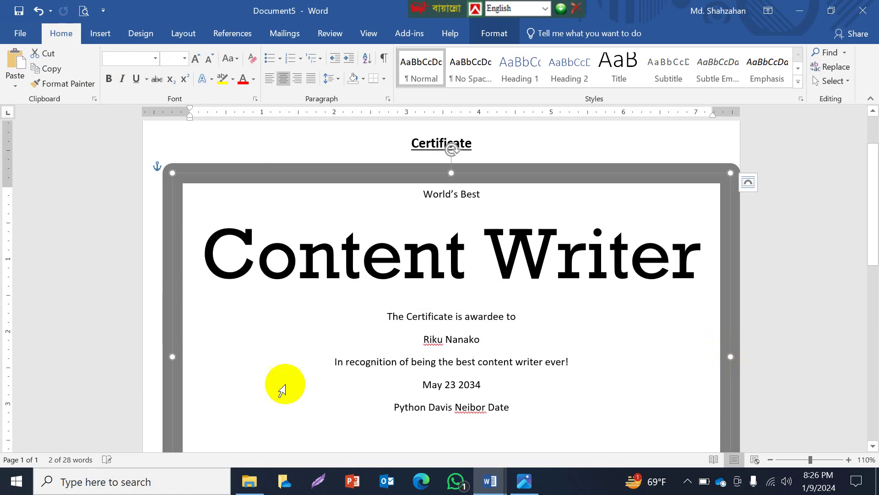
pyautogui.moveTo(173, 355); pyautogui.dragTo(152, 353)
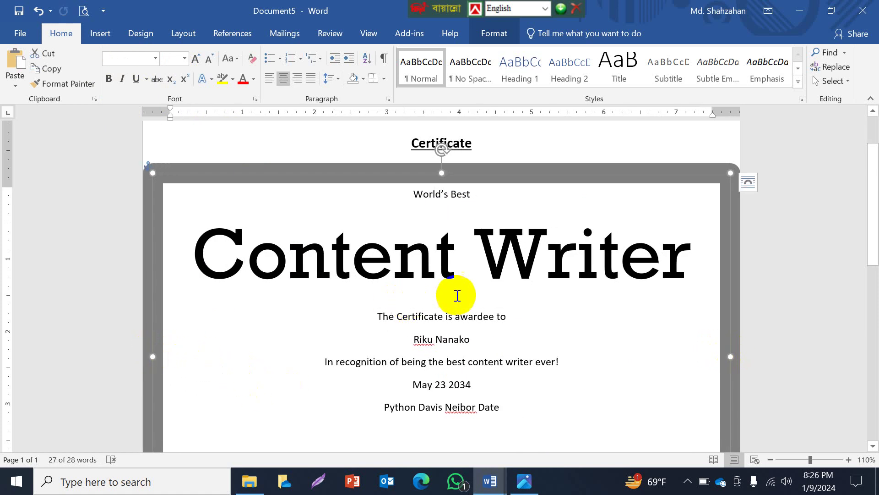
pyautogui.scroll(-3, 511, 291)
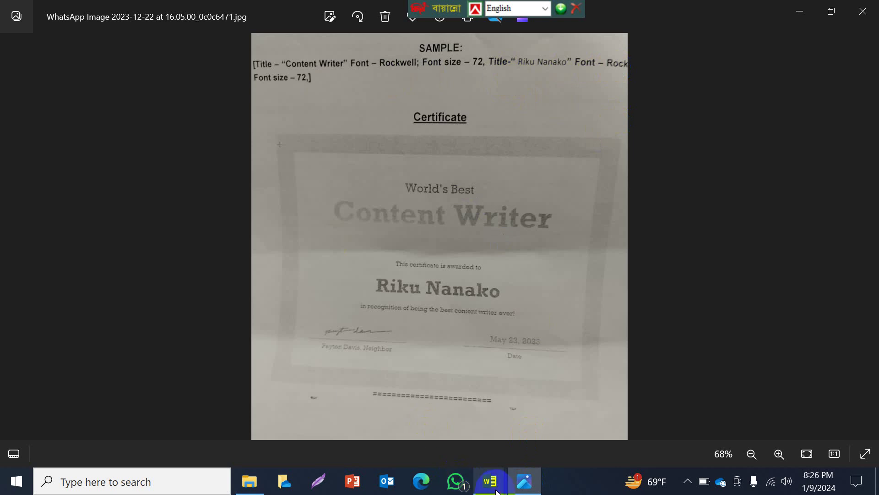
# Set the awardee's name in Rockwell at 72 pt
pyautogui.moveTo(489, 481)
pyautogui.click(543, 446)
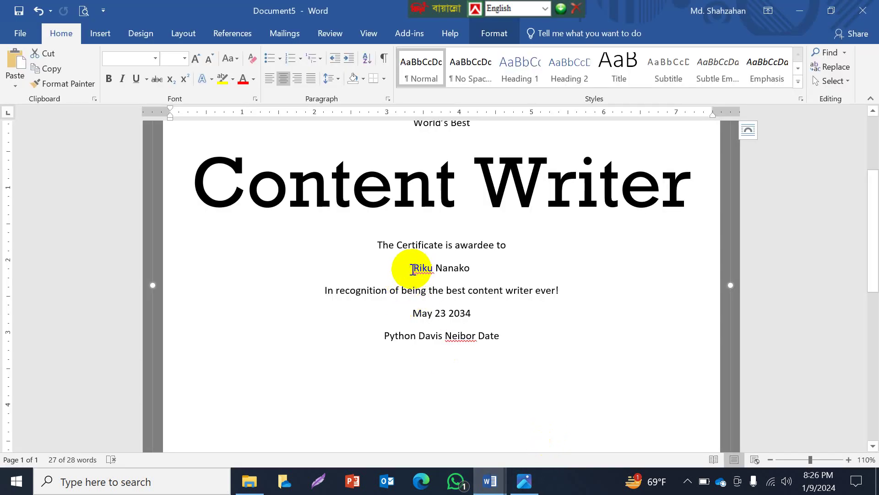
pyautogui.moveTo(412, 267); pyautogui.dragTo(474, 262)
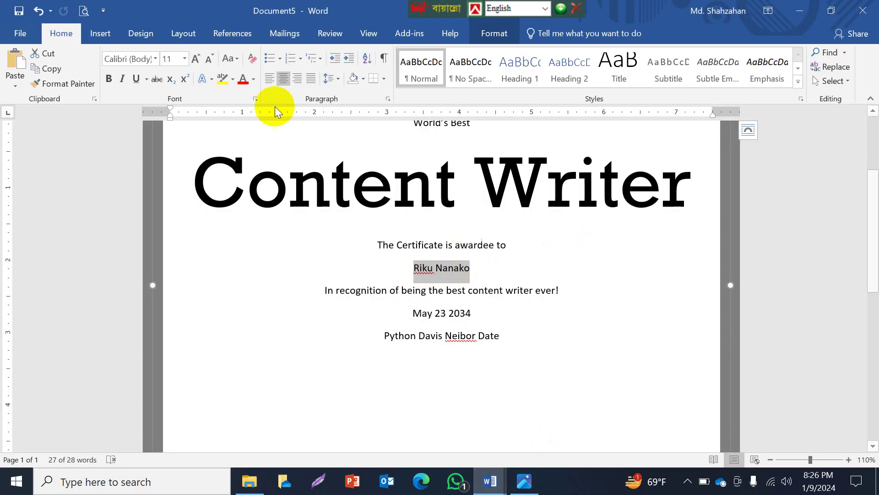
pyautogui.click(128, 59)
pyautogui.write('Ro')
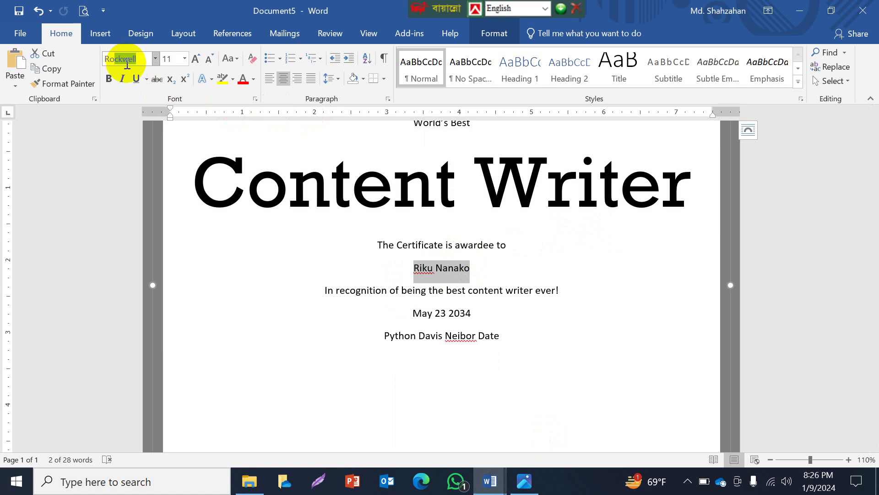
pyautogui.press('Return')
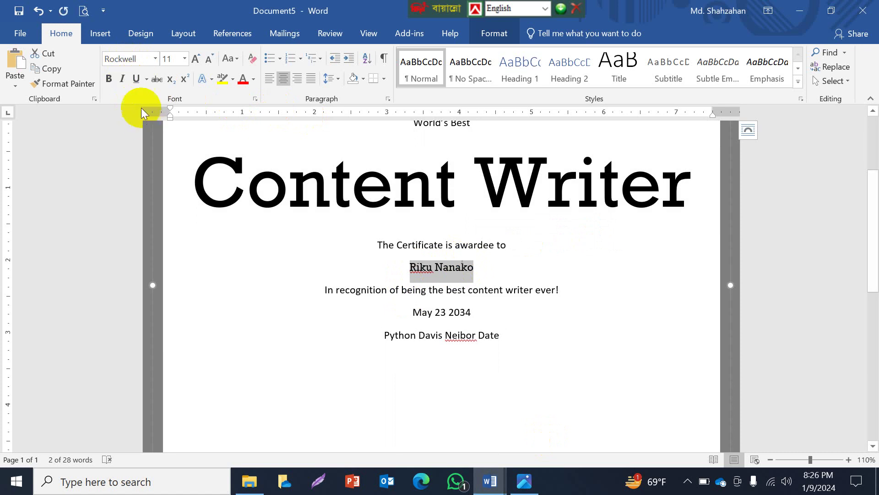
pyautogui.click(174, 59)
pyautogui.write('72')
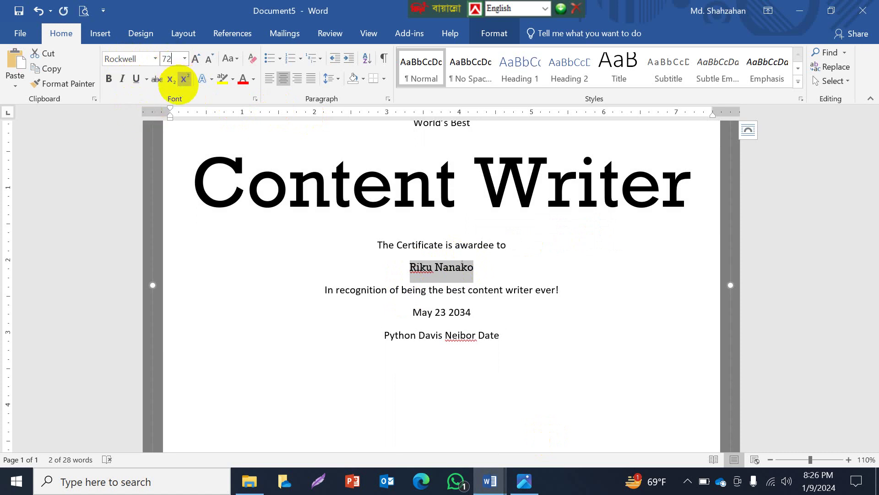
pyautogui.press('Return')
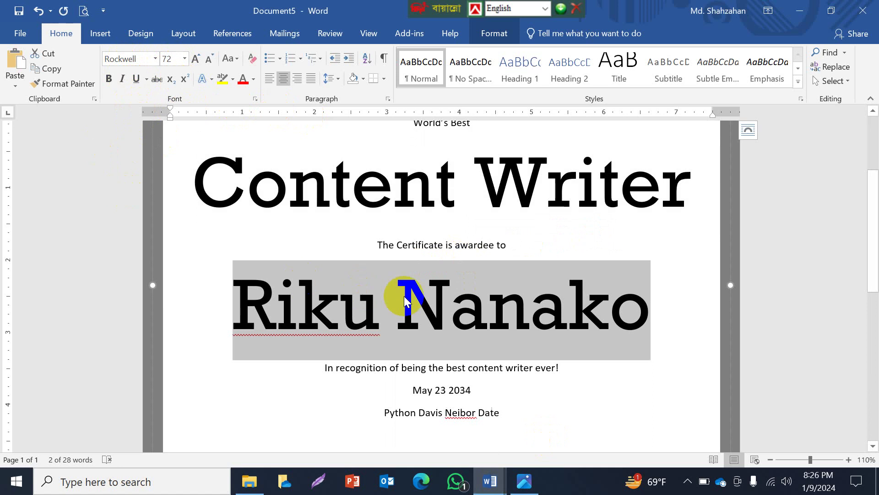
pyautogui.click(405, 300)
# Compare the certificate layout against the sample photo
pyautogui.scroll(-3, 499, 344)
pyautogui.scroll(4, 497, 343)
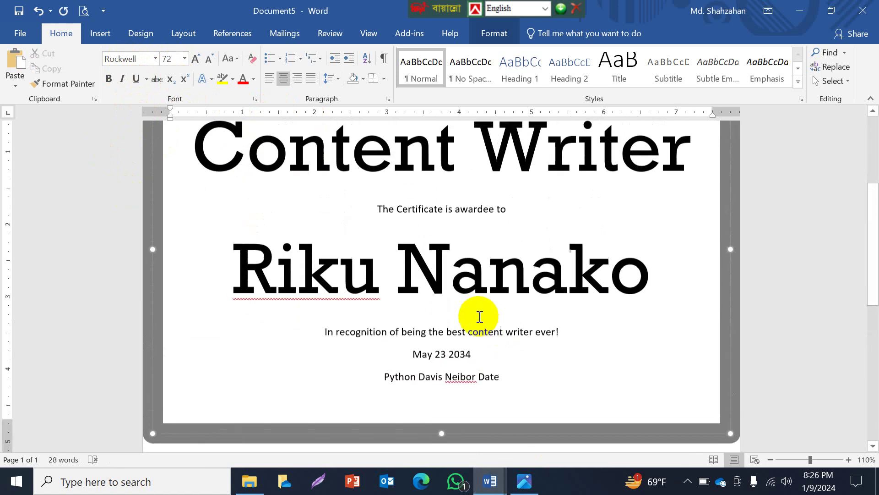
pyautogui.scroll(3, 477, 314)
pyautogui.scroll(3, 431, 270)
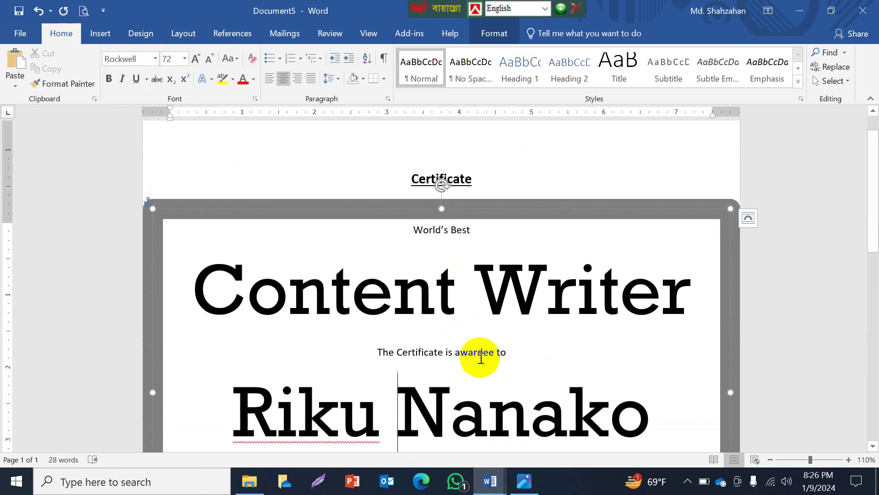
pyautogui.scroll(-2, 472, 353)
pyautogui.click(524, 481)
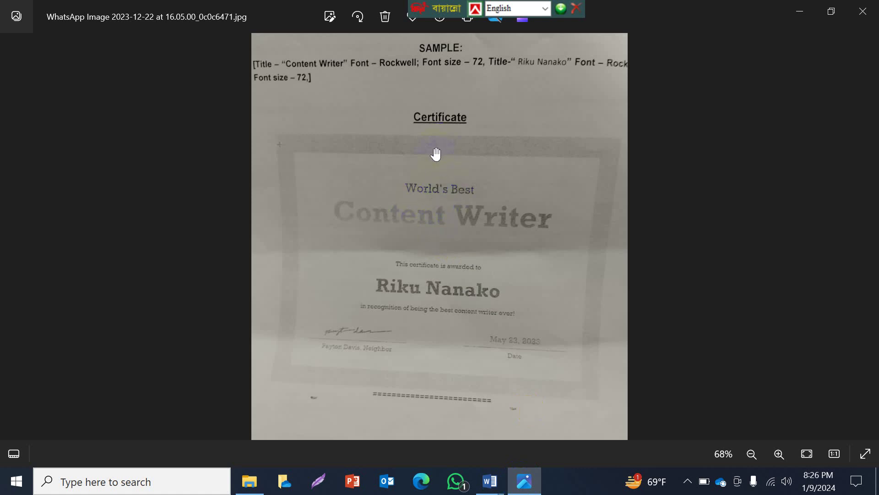
# Place the caret before the World's Best line in the certificate
pyautogui.moveTo(490, 481)
pyautogui.click(547, 438)
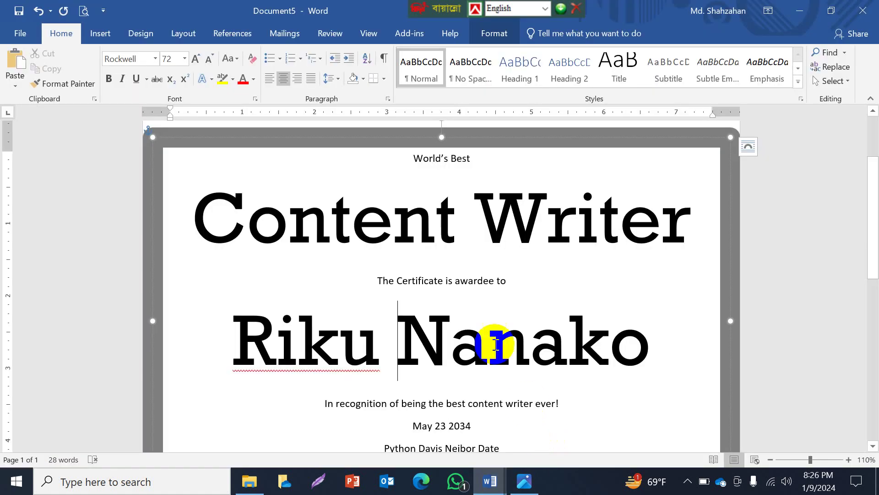
pyautogui.click(429, 163)
pyautogui.scroll(3, 454, 229)
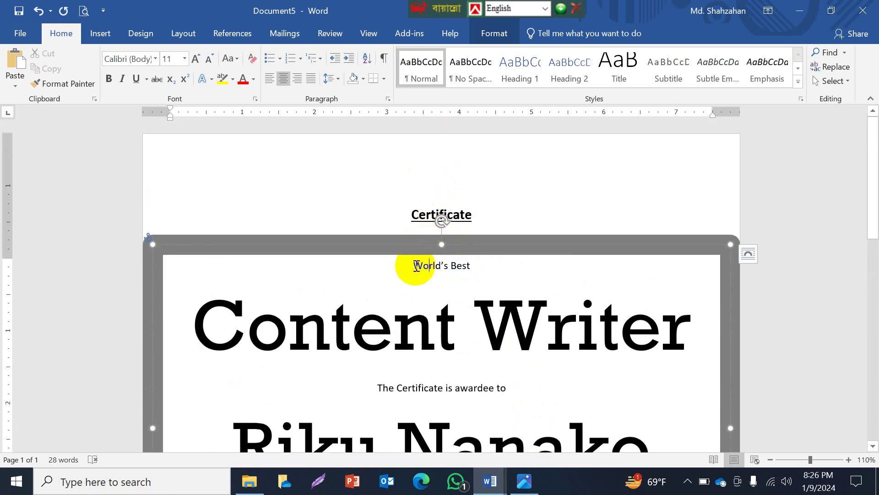
pyautogui.click(423, 220)
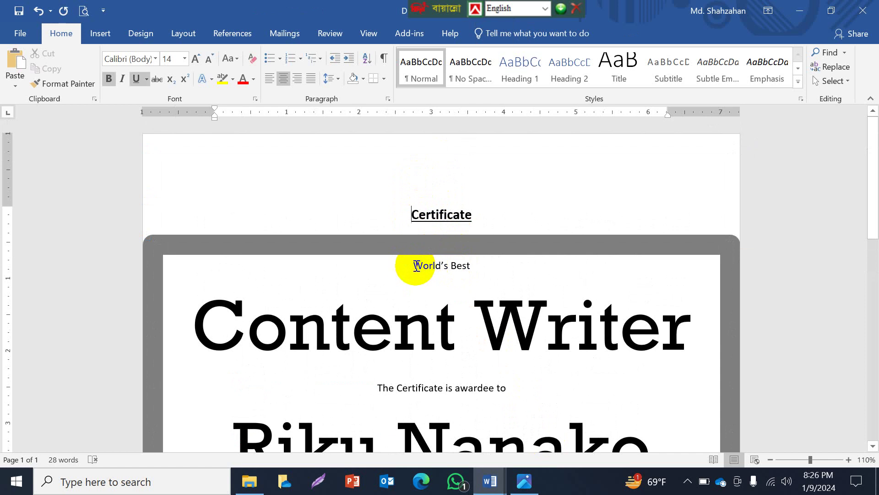
# Give the World's Best line 24 pt of space before it
pyautogui.moveTo(414, 265); pyautogui.dragTo(471, 266)
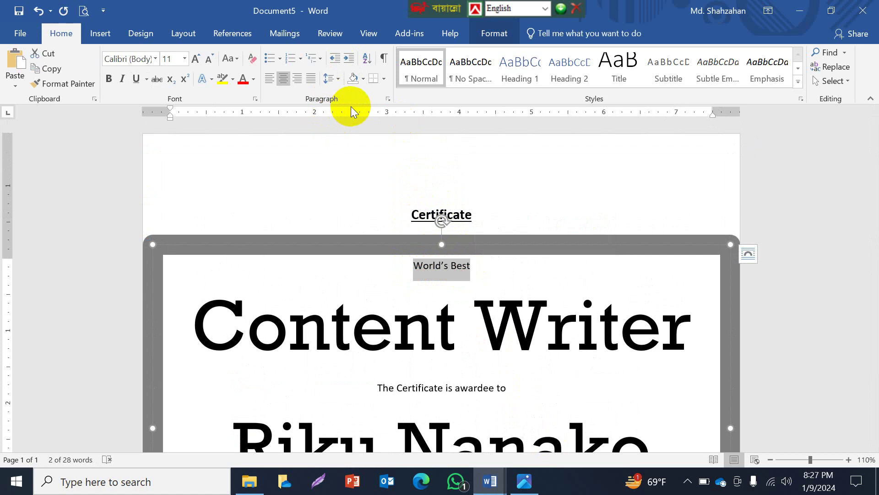
pyautogui.click(338, 80)
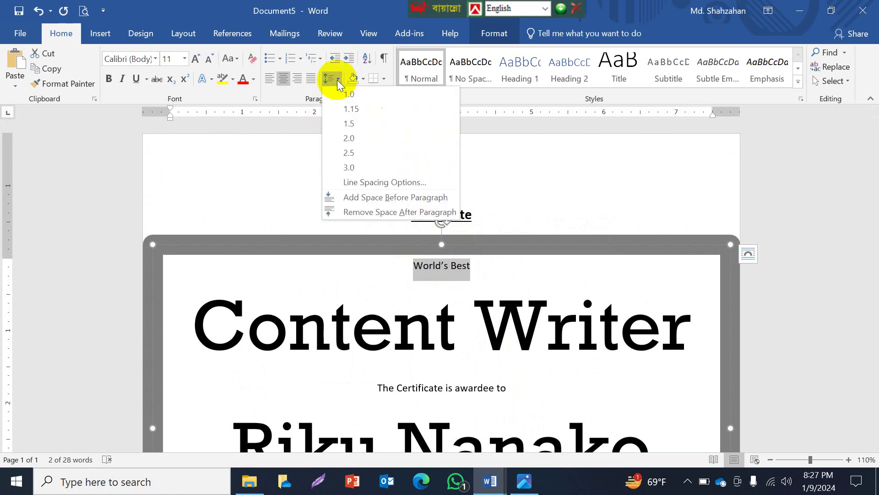
pyautogui.click(367, 181)
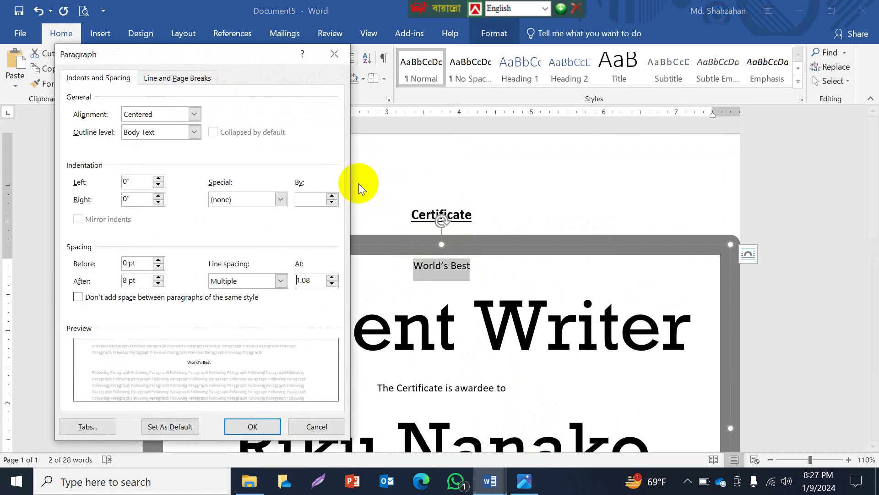
pyautogui.click(159, 260)
pyautogui.click(159, 261)
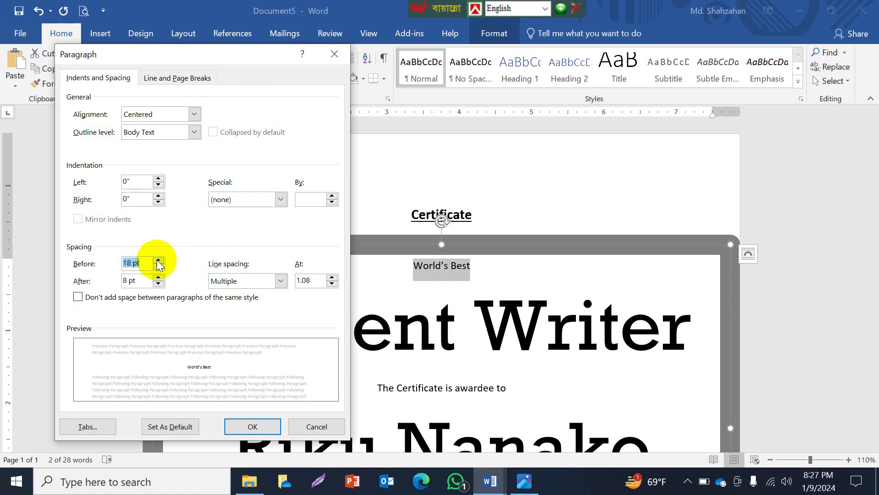
pyautogui.click(158, 260)
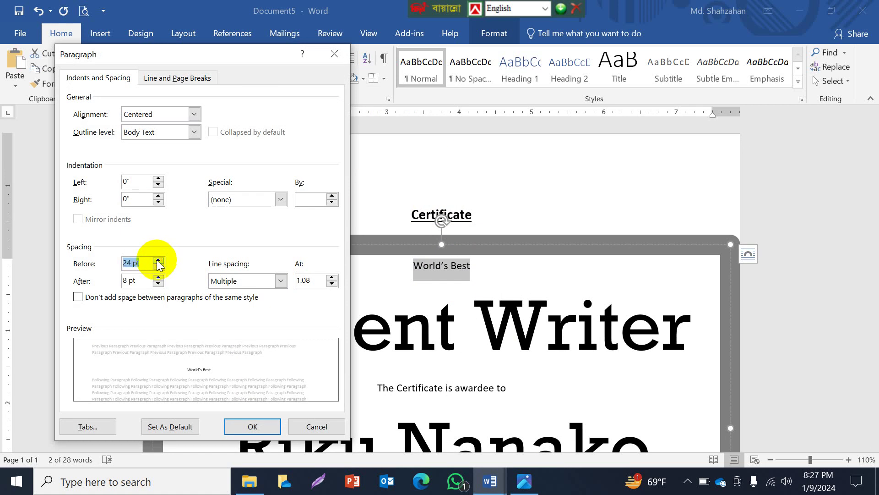
pyautogui.click(252, 425)
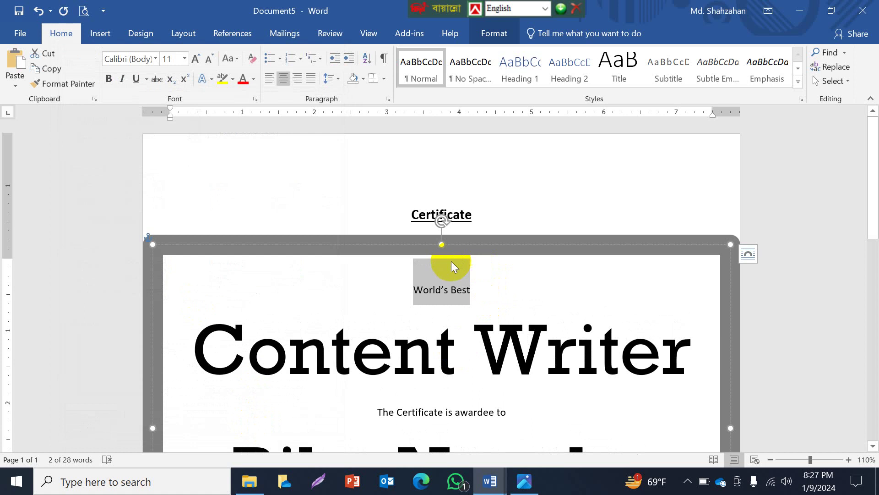
pyautogui.click(524, 481)
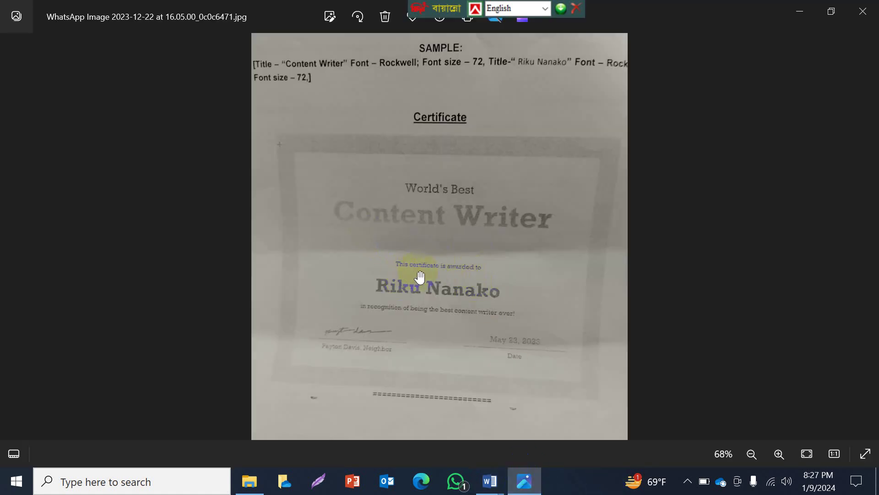
# Zoom into the sample photo, then bring the Document5 certificate back to the front
pyautogui.scroll(3, 420, 277)
pyautogui.scroll(1, 419, 276)
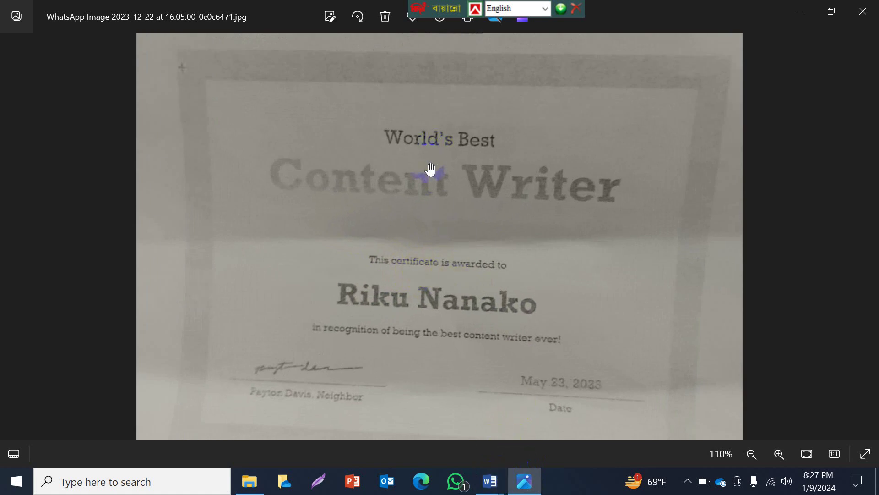
pyautogui.click(492, 487)
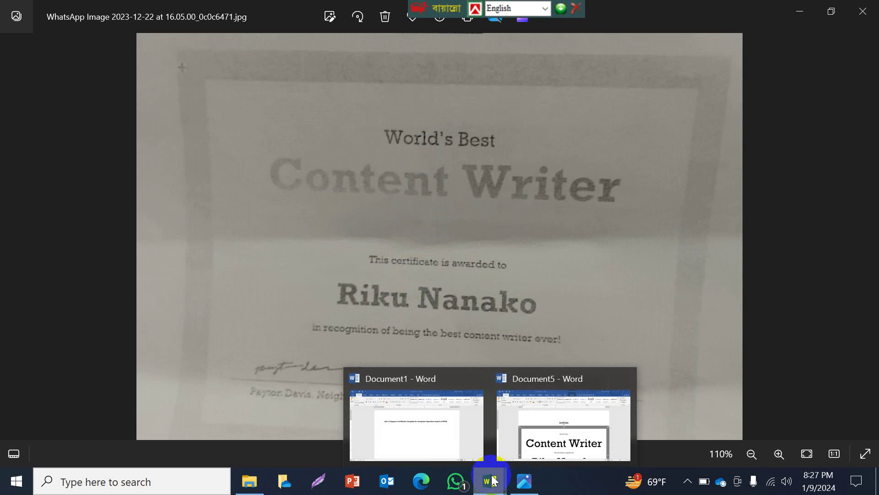
pyautogui.click(557, 442)
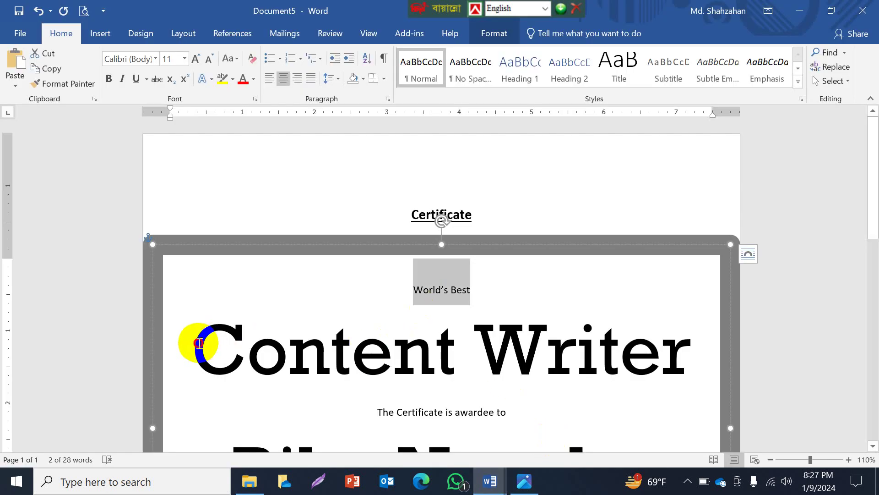
# Add 48 pt of space after the Content Writer title
pyautogui.moveTo(200, 343); pyautogui.dragTo(690, 341)
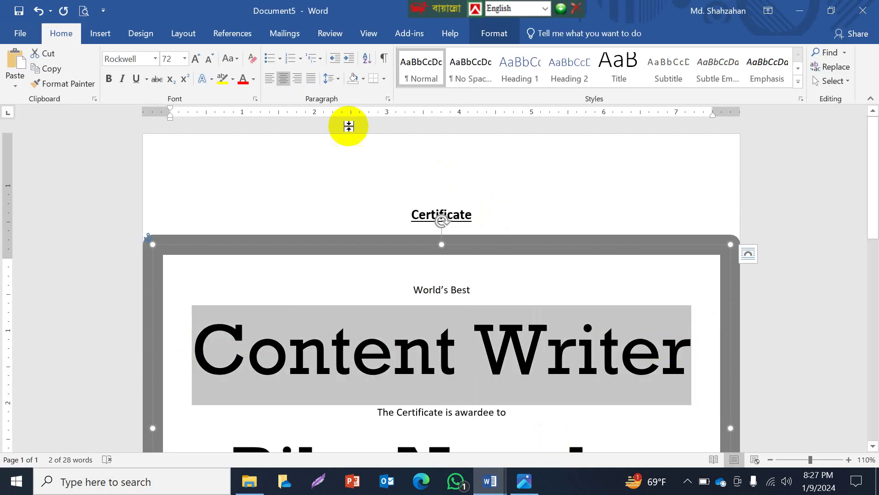
pyautogui.click(330, 78)
pyautogui.click(373, 183)
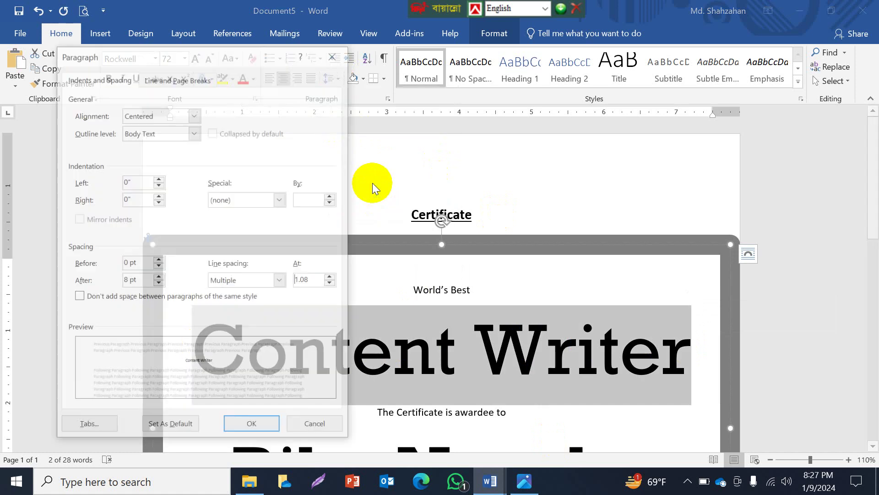
pyautogui.click(158, 278)
pyautogui.click(158, 277)
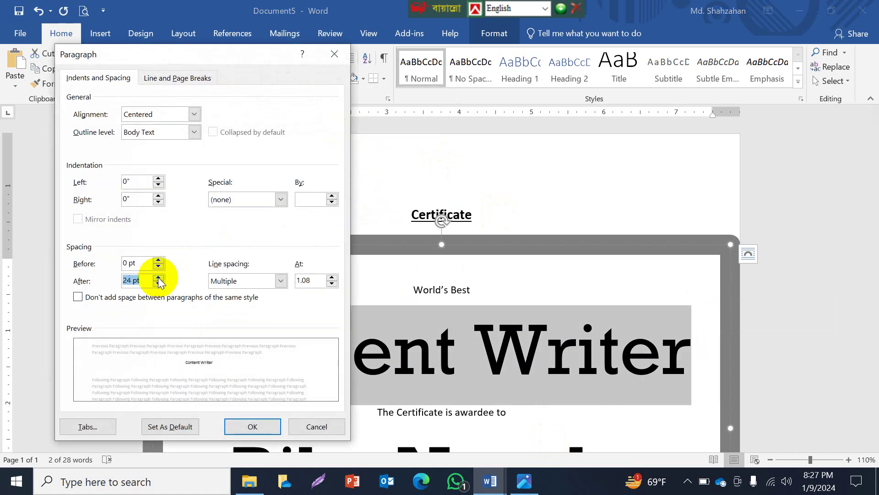
pyautogui.click(158, 278)
pyautogui.click(158, 277)
pyautogui.click(158, 278)
pyautogui.click(158, 278)
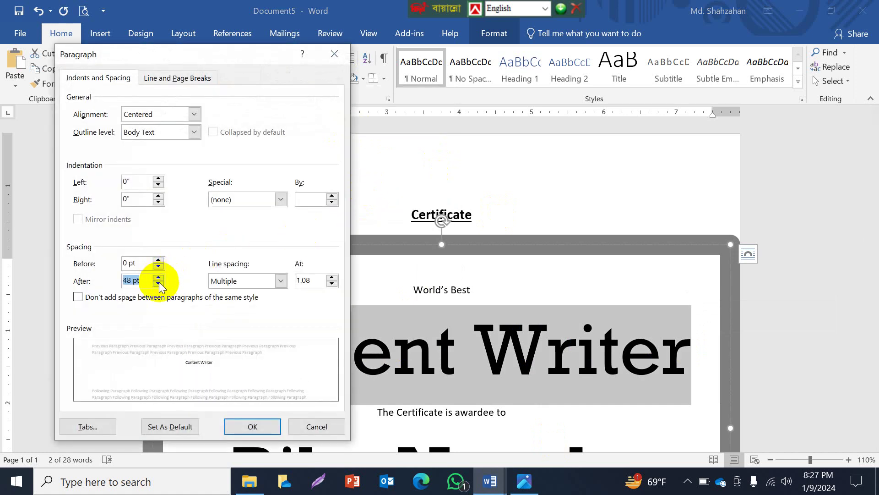
pyautogui.click(160, 284)
pyautogui.click(253, 426)
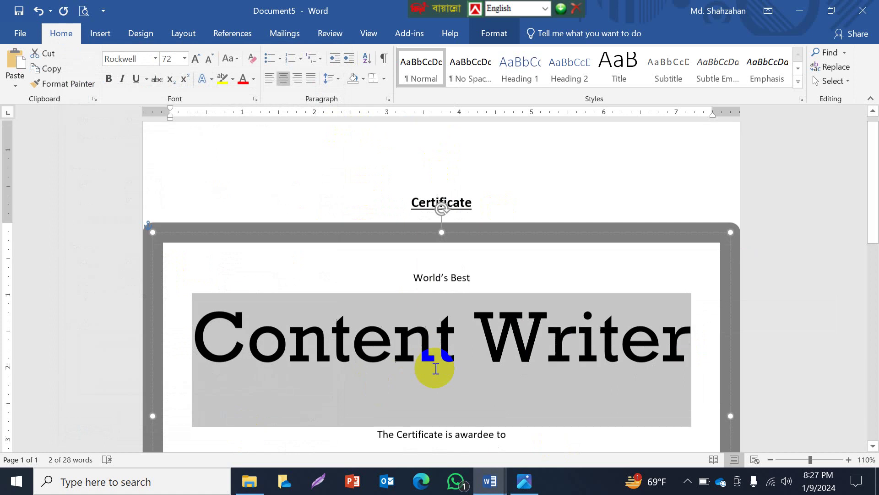
# Extend the bordered box downward to reveal the signature and date line
pyautogui.scroll(-1, 426, 367)
pyautogui.click(507, 350)
pyautogui.scroll(-2, 511, 353)
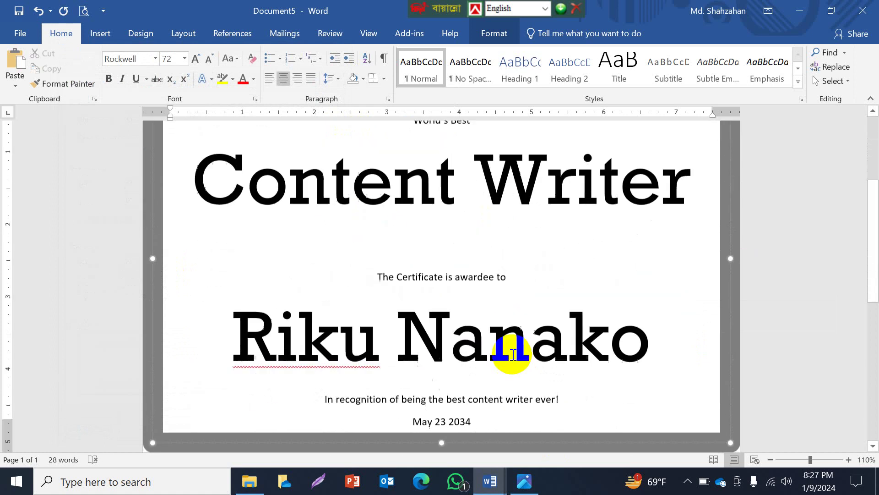
pyautogui.scroll(-2, 513, 354)
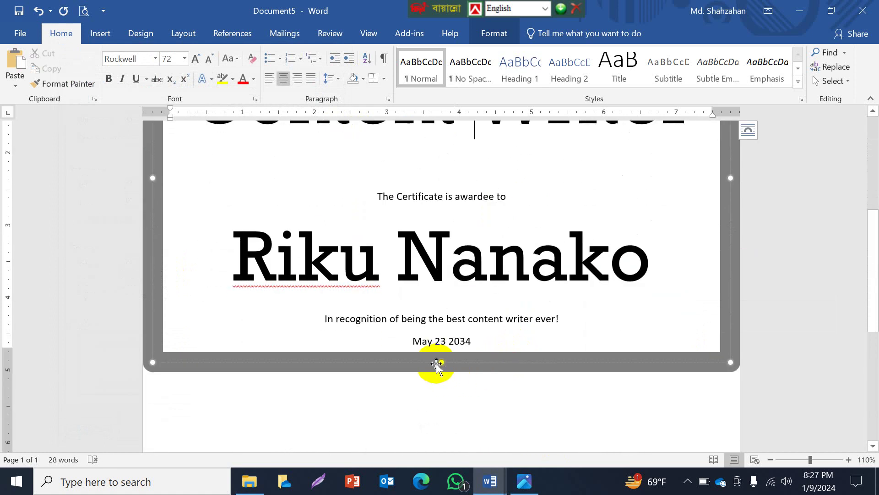
pyautogui.moveTo(443, 361); pyautogui.dragTo(442, 420)
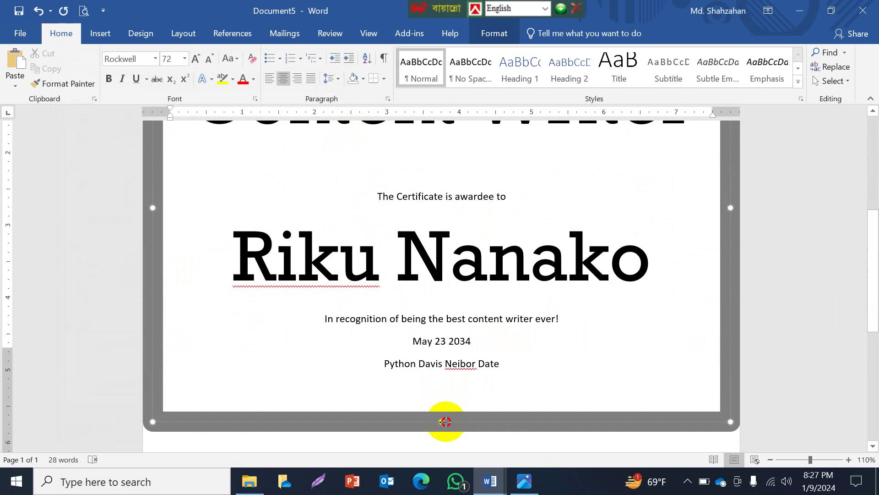
pyautogui.scroll(-4, 476, 396)
# Compare with the sample photo and select the space between the two names
pyautogui.click(524, 481)
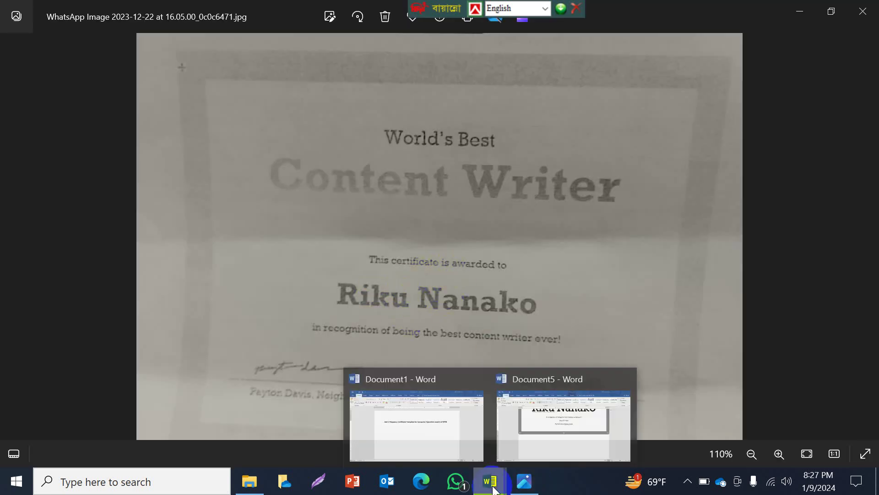
pyautogui.click(532, 436)
pyautogui.scroll(3, 410, 316)
pyautogui.scroll(2, 412, 318)
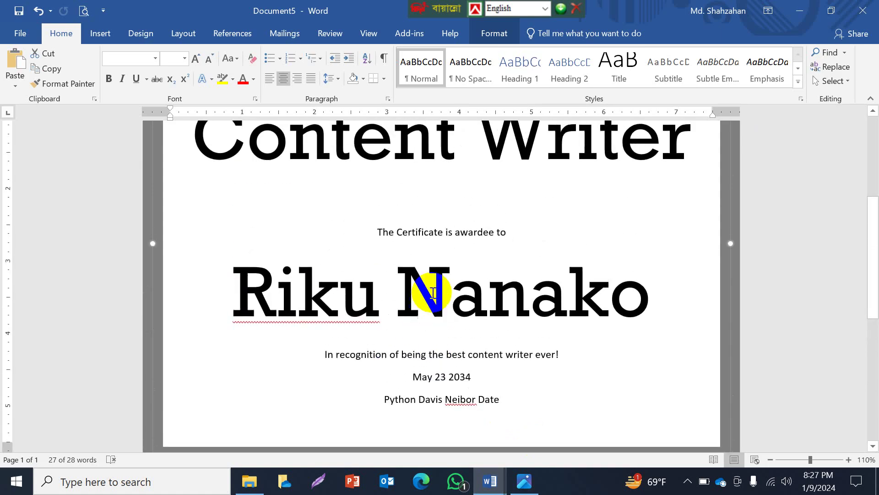
pyautogui.doubleClick(385, 318)
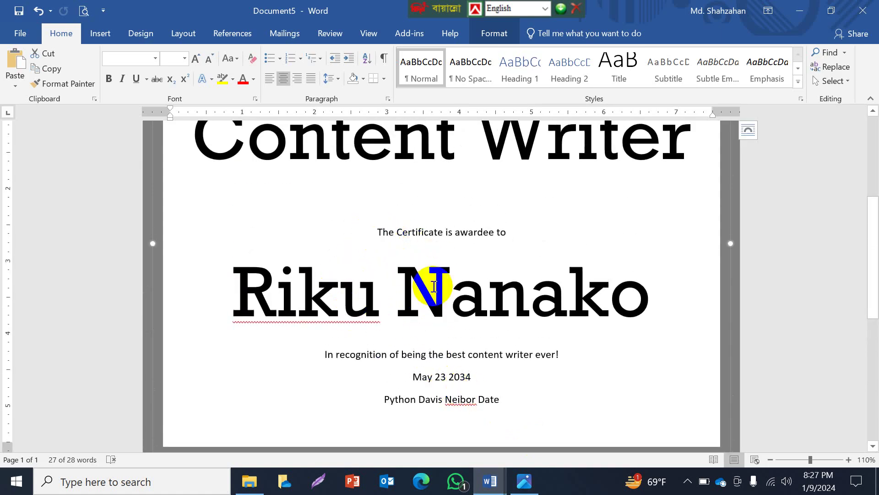
pyautogui.click(516, 485)
pyautogui.click(515, 485)
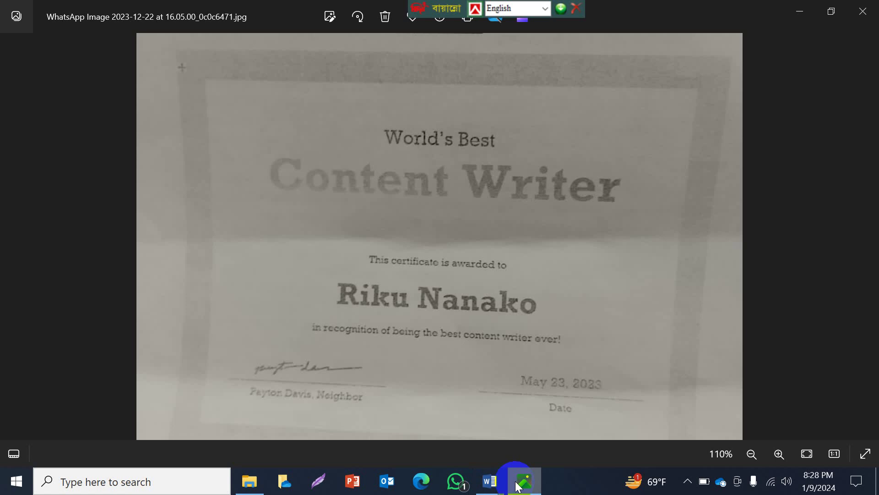
# Give 'The Certificate is awardee to' line 18 pt of space after it
pyautogui.click(518, 485)
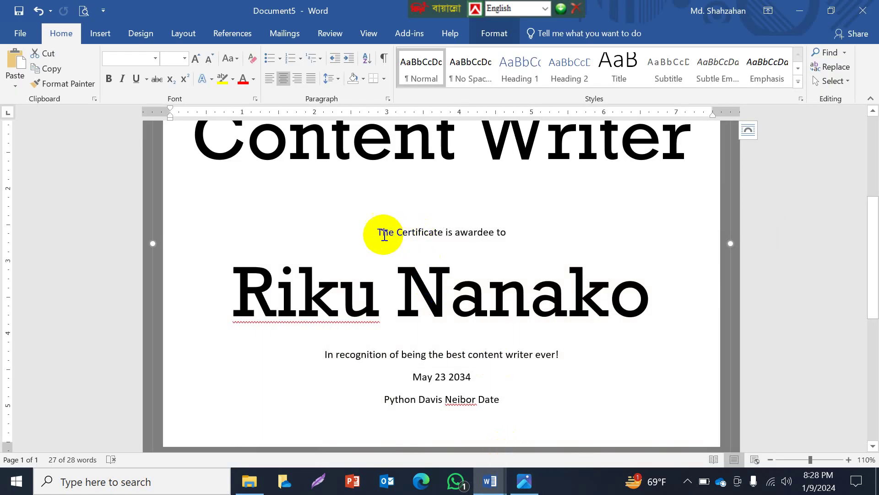
pyautogui.moveTo(378, 232); pyautogui.dragTo(506, 235)
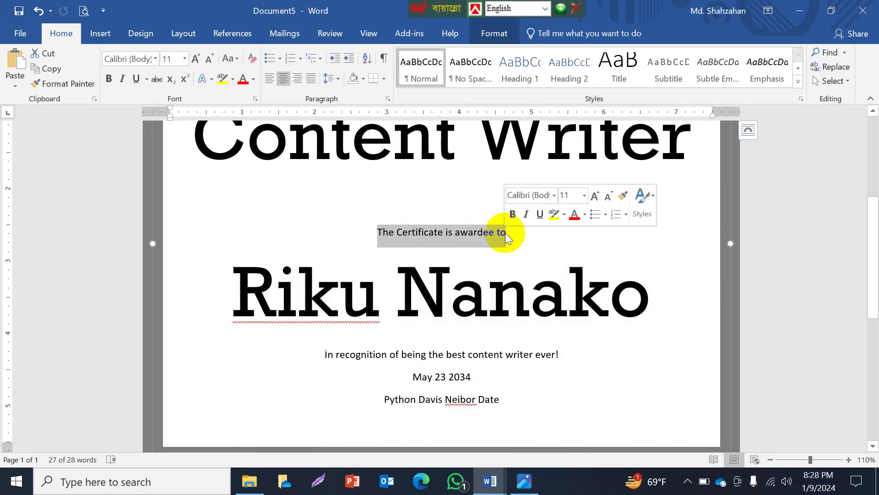
pyautogui.click(337, 79)
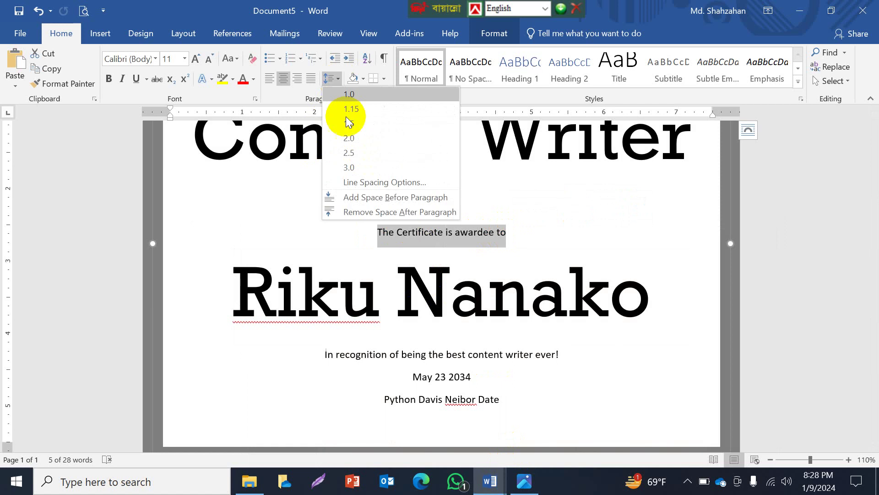
pyautogui.click(358, 181)
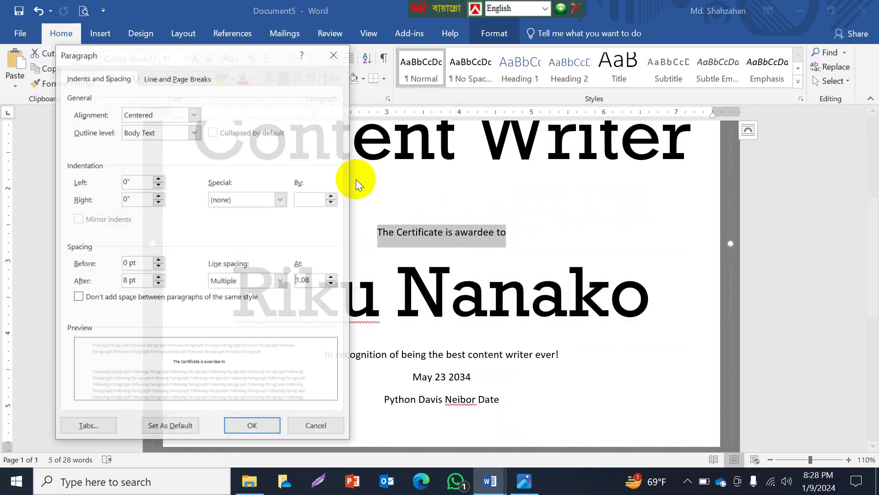
pyautogui.click(159, 277)
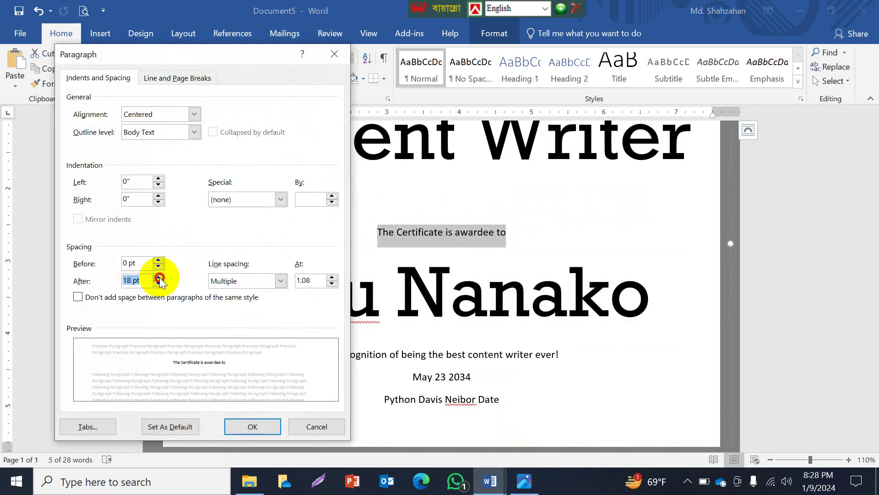
pyautogui.click(238, 428)
pyautogui.scroll(-3, 526, 338)
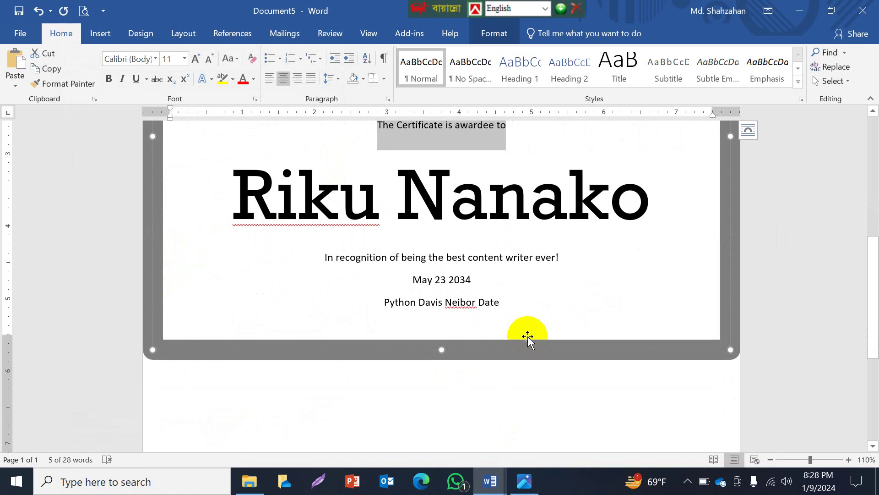
# Check the sample photo again, then select the recognition sentence
pyautogui.click(524, 481)
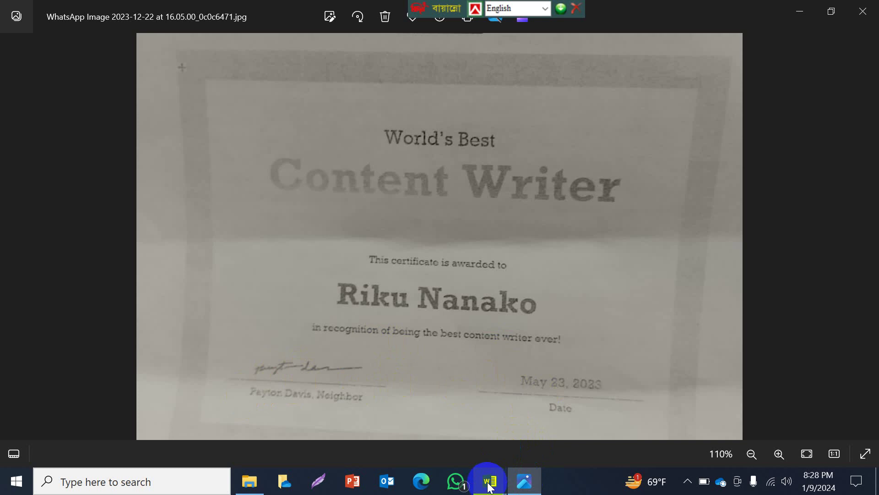
pyautogui.moveTo(489, 482)
pyautogui.click(559, 445)
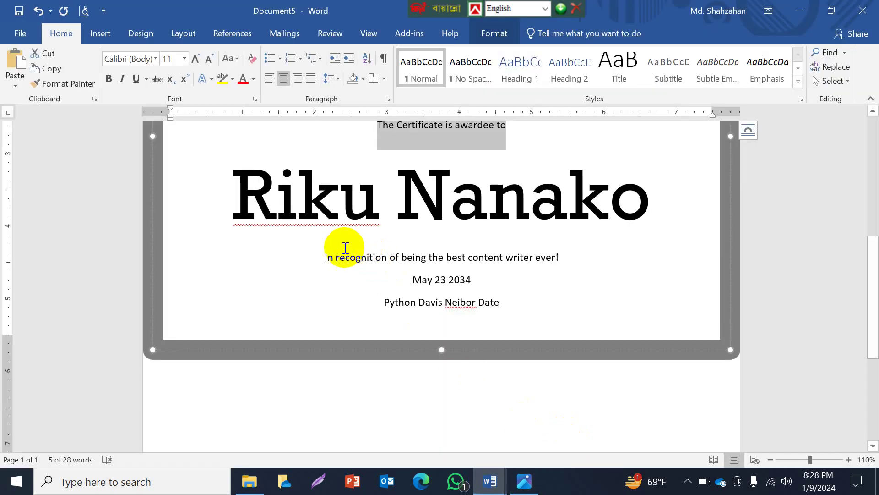
pyautogui.moveTo(324, 257); pyautogui.dragTo(568, 255)
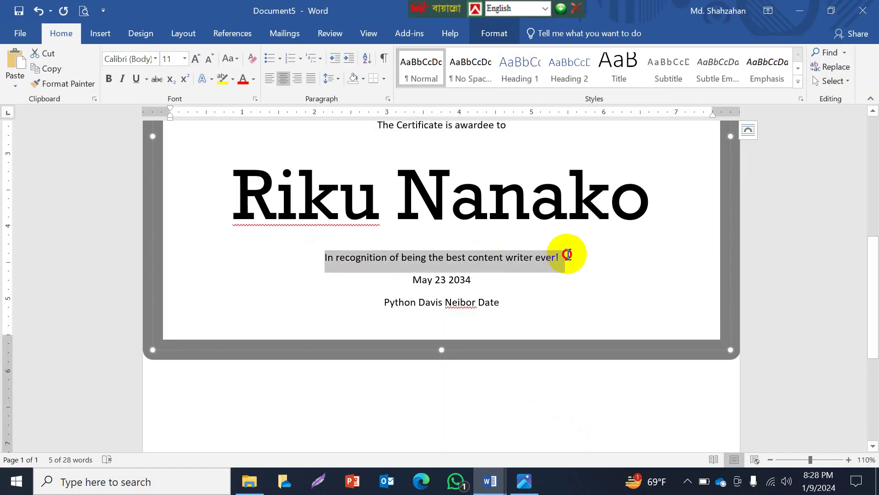
# Set 30 pt of space after the recognition sentence
pyautogui.click(330, 78)
pyautogui.click(357, 182)
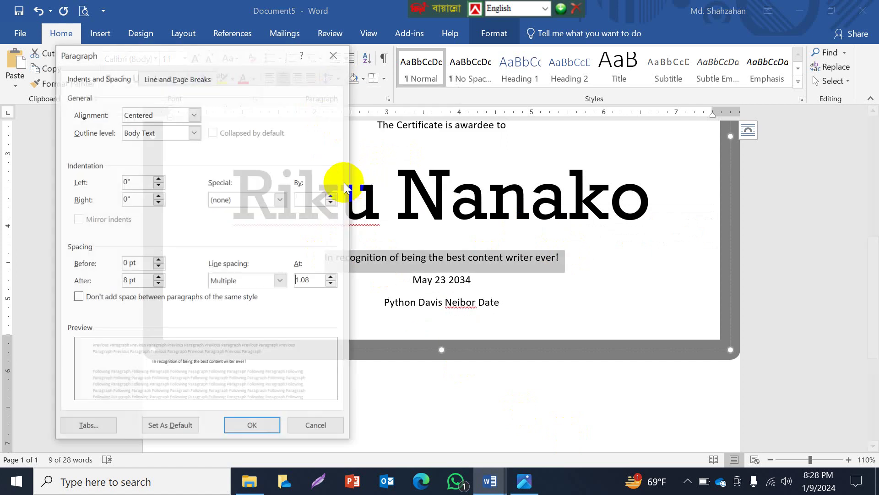
pyautogui.click(158, 278)
pyautogui.click(158, 278)
pyautogui.click(158, 277)
pyautogui.click(158, 278)
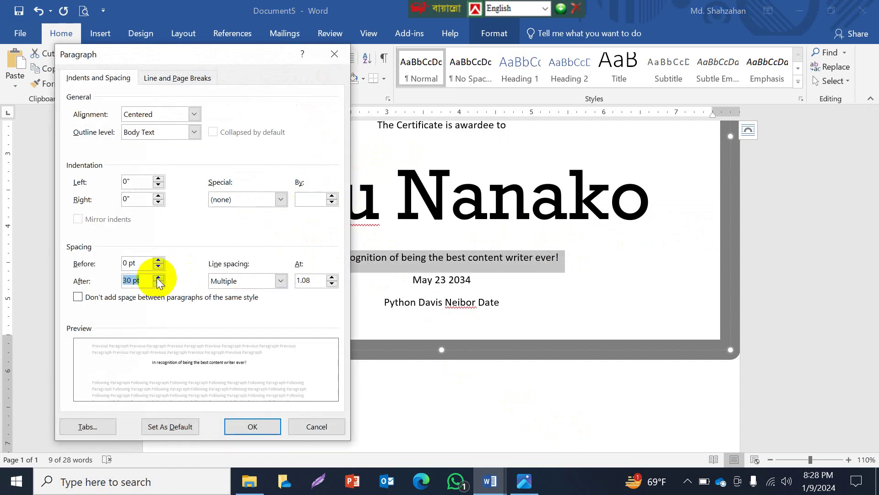
pyautogui.click(250, 425)
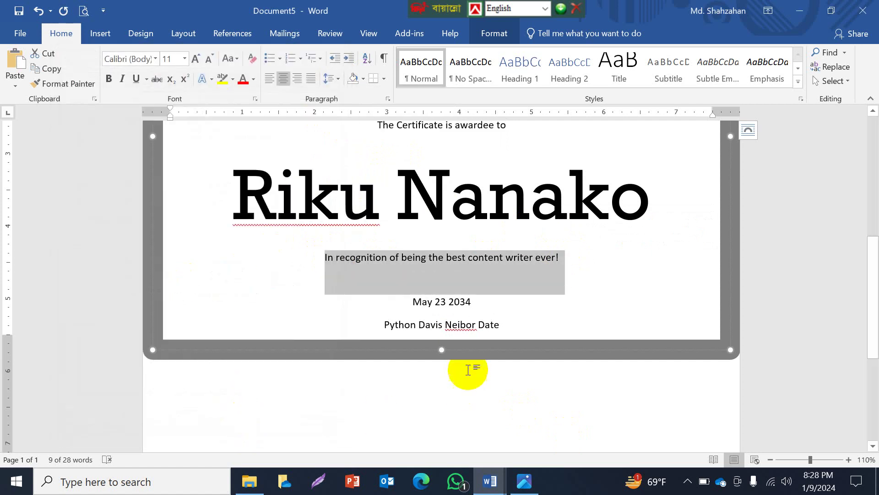
# Extend the frame's bottom edge down and compare the date area with the sample
pyautogui.moveTo(440, 350); pyautogui.dragTo(440, 373)
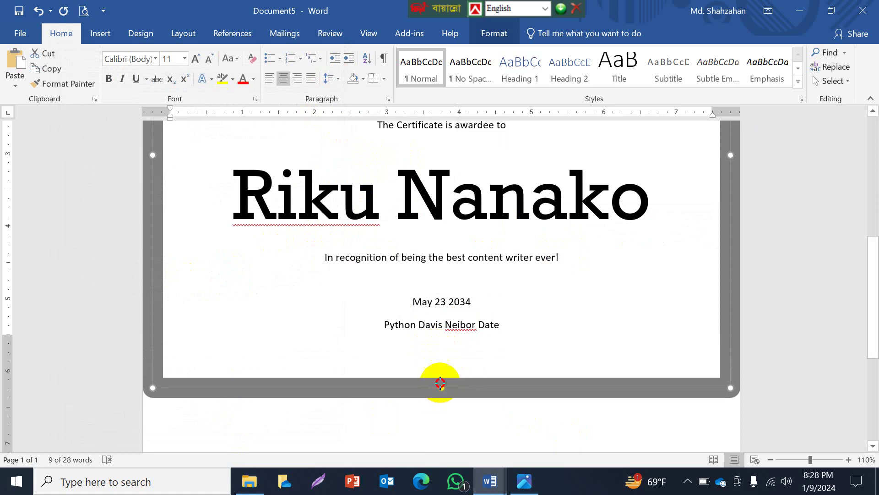
pyautogui.click(413, 302)
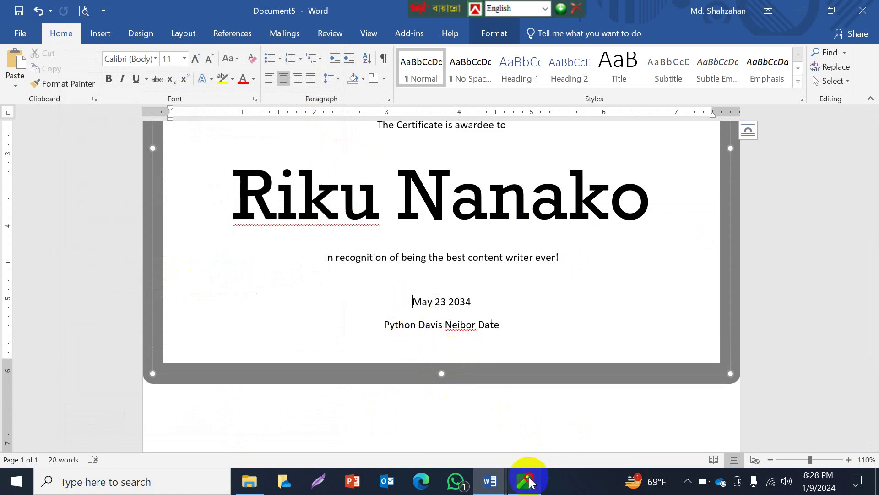
pyautogui.click(530, 481)
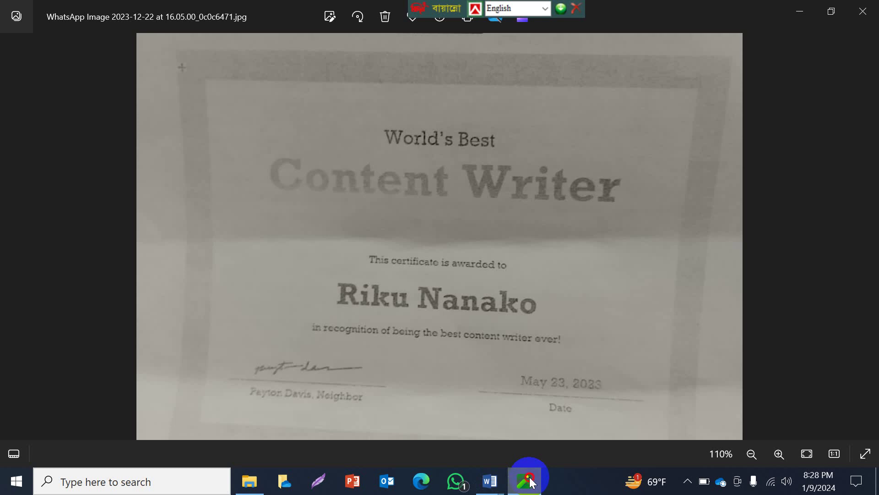
pyautogui.click(530, 481)
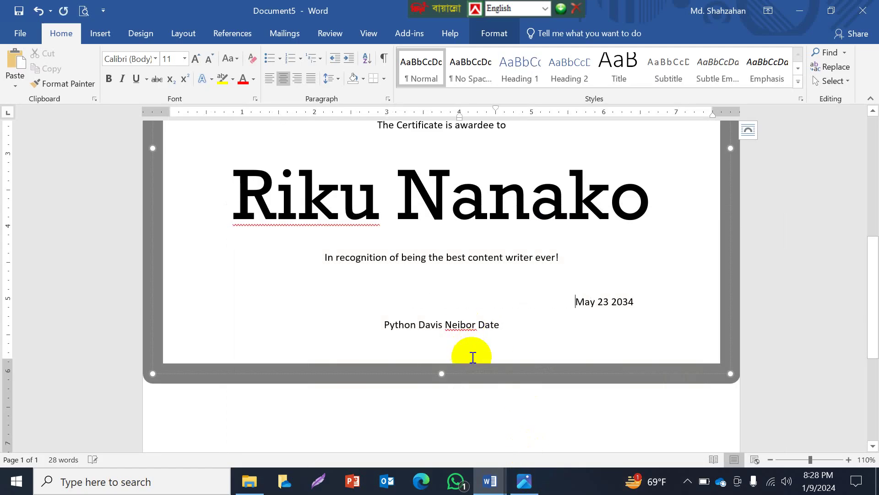
# Left-align the signer's name and tab Date over to the right
pyautogui.click(384, 324)
pyautogui.hotkey('ctrl', 'l')
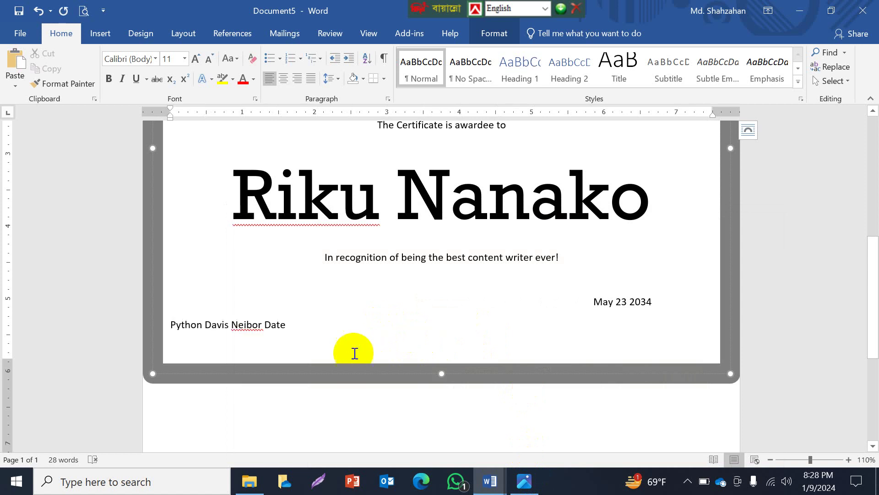
pyautogui.click(265, 325)
pyautogui.press('BackSpace')
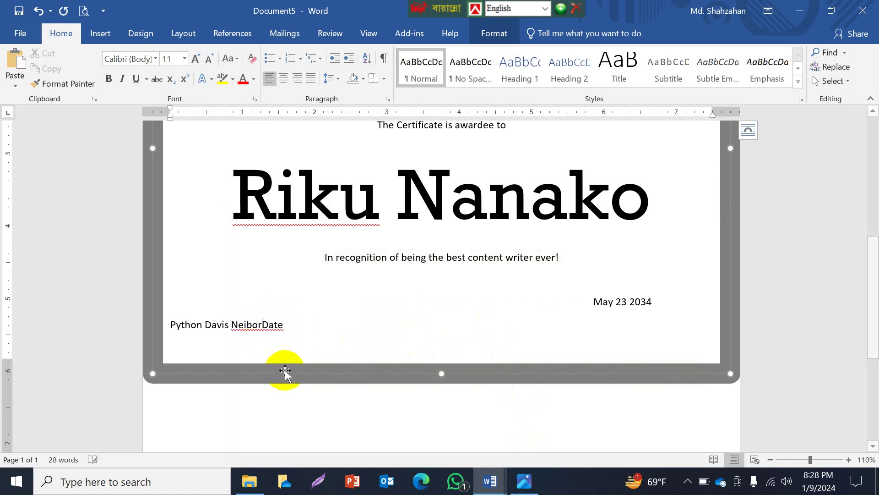
pyautogui.press('Tab')
pyautogui.press('Tab')
pyautogui.press('Tab')
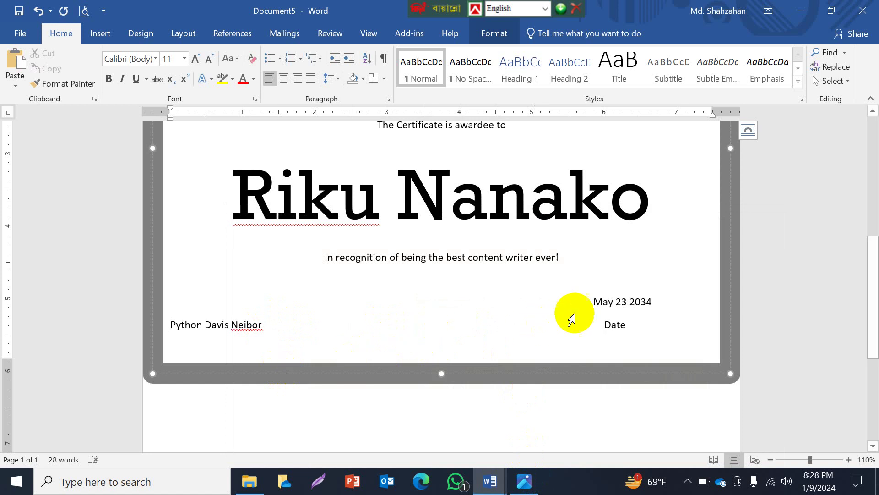
# Give the May 23 2034 date line 18 pt of space after it
pyautogui.moveTo(591, 302); pyautogui.dragTo(654, 302)
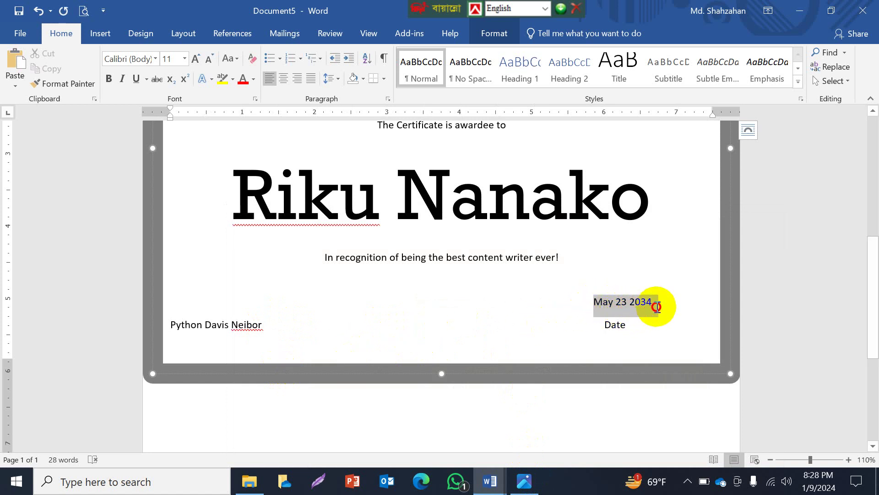
pyautogui.click(336, 80)
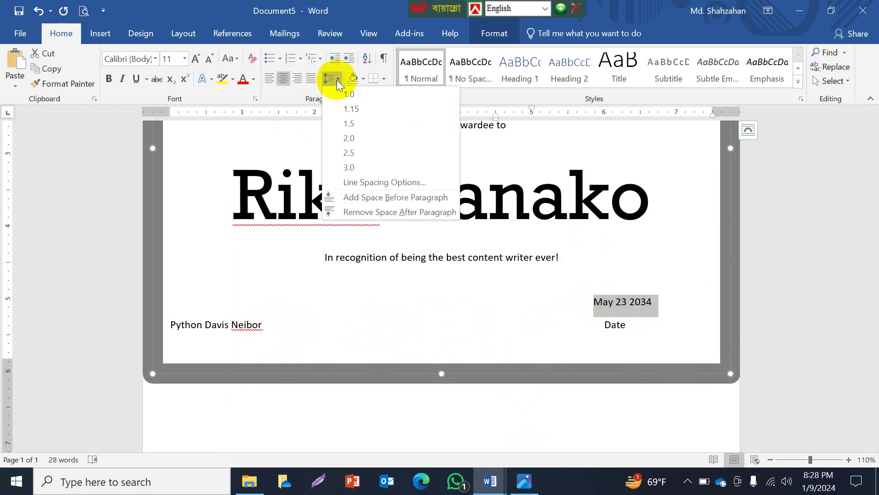
pyautogui.click(373, 183)
pyautogui.click(159, 277)
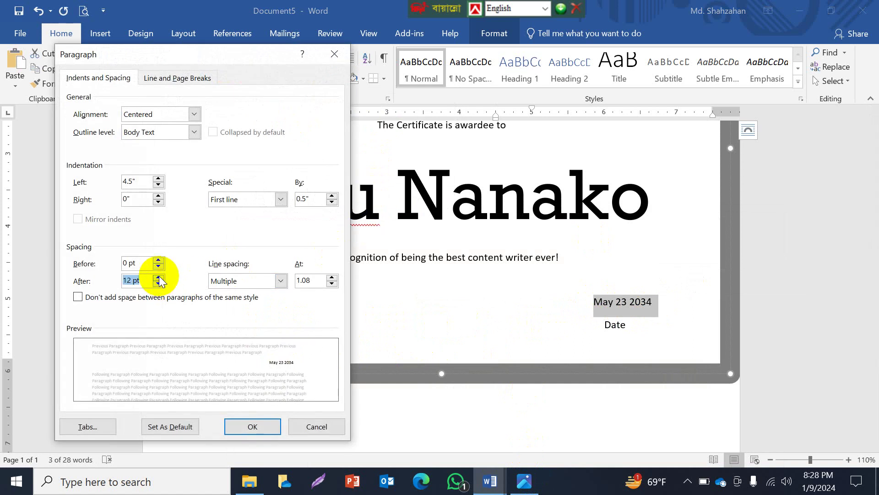
pyautogui.click(158, 277)
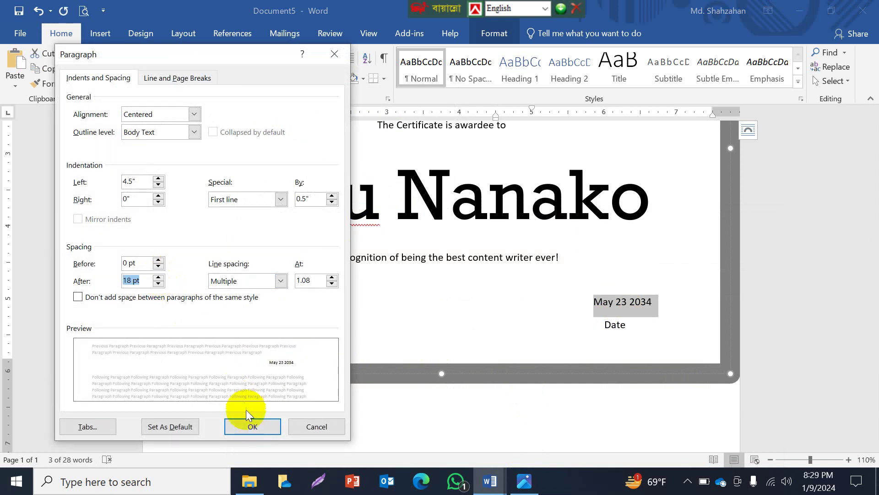
pyautogui.click(250, 424)
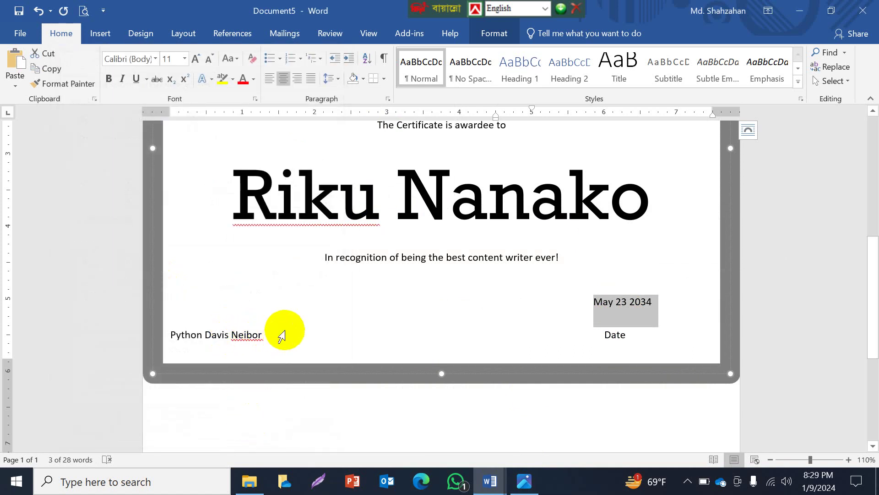
# Draw a thick black straight line above the signer's name as a signature line
pyautogui.click(524, 486)
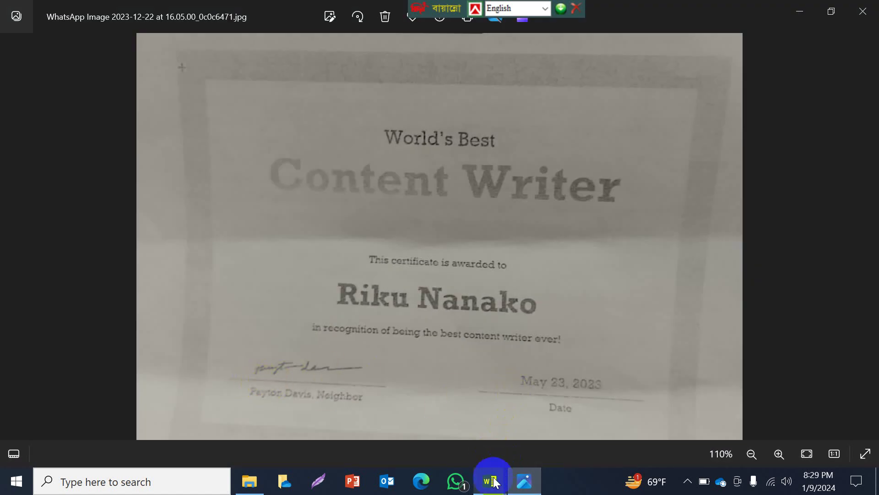
pyautogui.moveTo(490, 482)
pyautogui.click(559, 418)
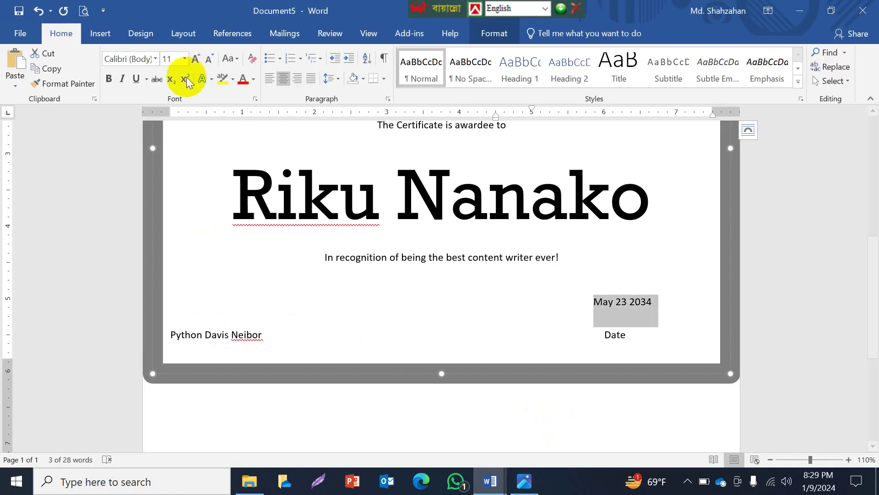
pyautogui.click(97, 32)
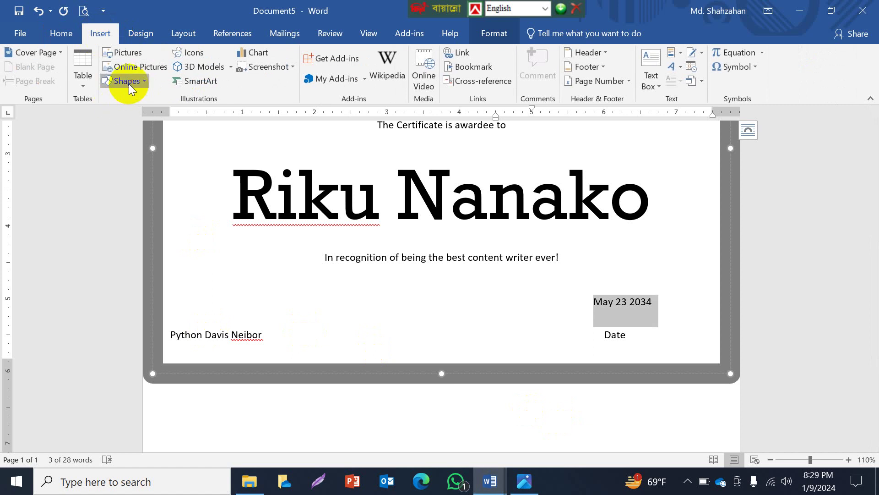
pyautogui.click(128, 84)
pyautogui.click(113, 111)
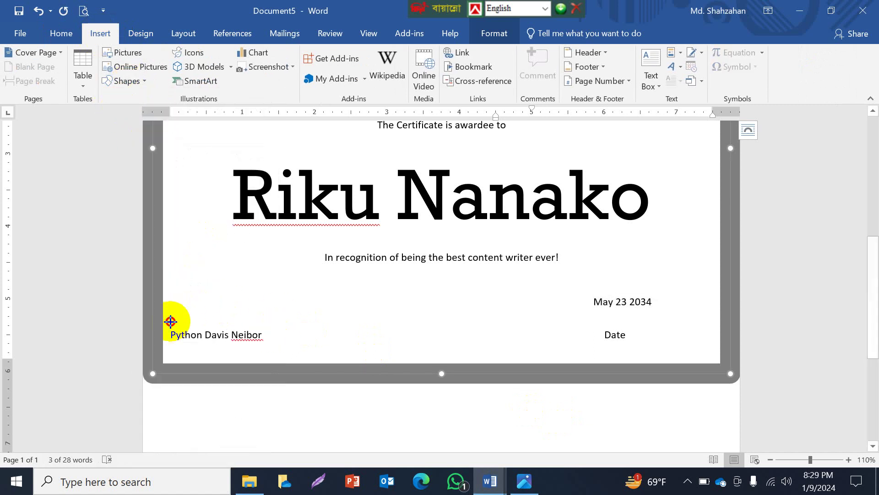
pyautogui.moveTo(171, 321); pyautogui.dragTo(299, 321)
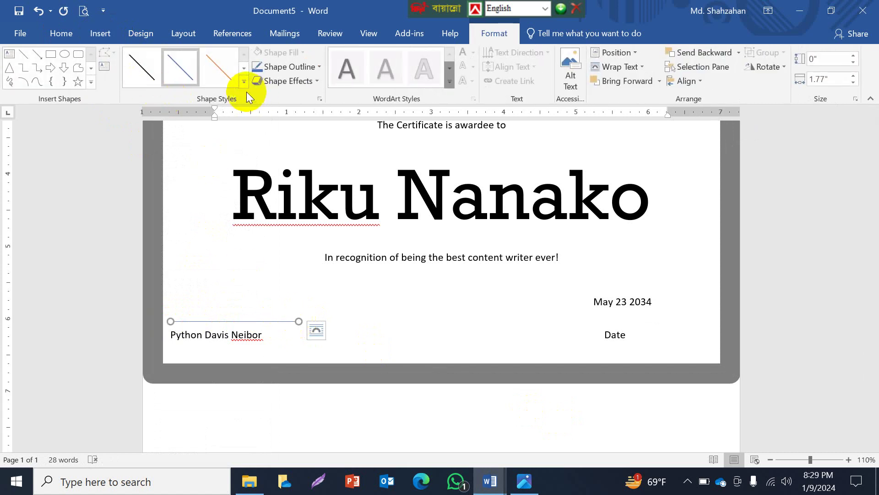
pyautogui.click(243, 82)
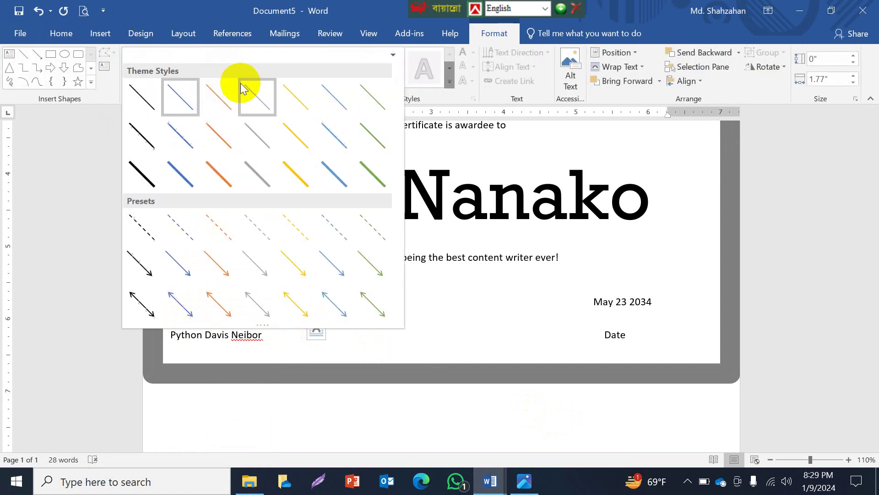
pyautogui.click(141, 175)
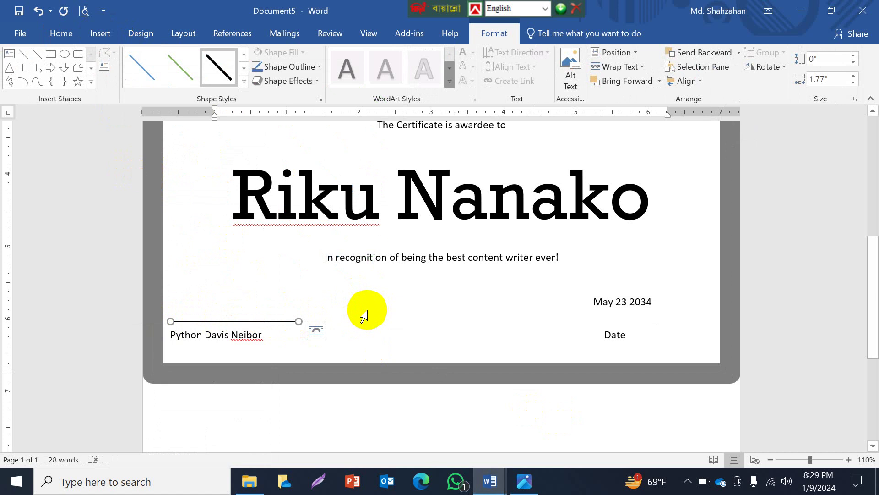
# Copy the signature line and place the duplicate under May 23 2034, above Date
pyautogui.hotkey('ctrl', 'c')
pyautogui.hotkey('ctrl', 'v')
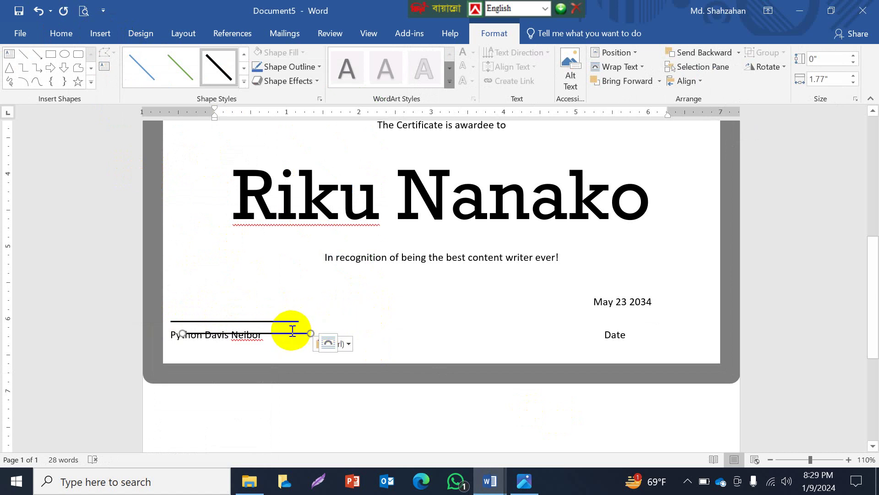
pyautogui.moveTo(298, 333); pyautogui.dragTo(671, 315)
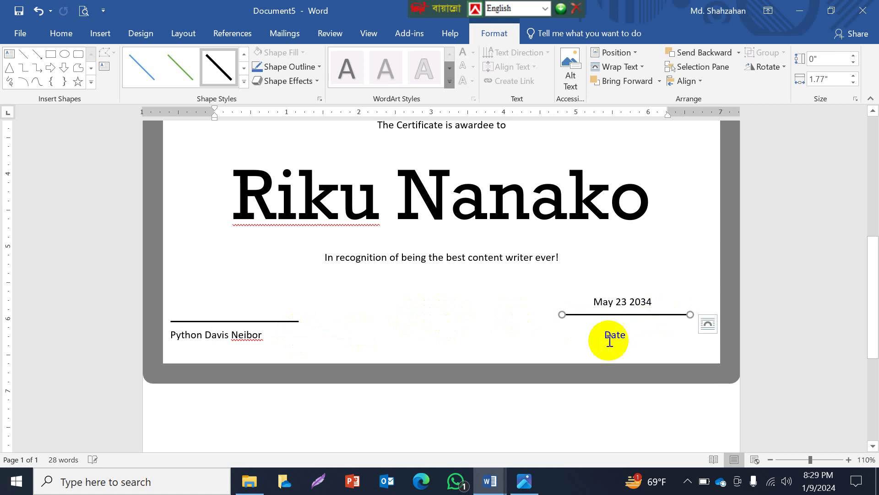
pyautogui.scroll(-1, 444, 338)
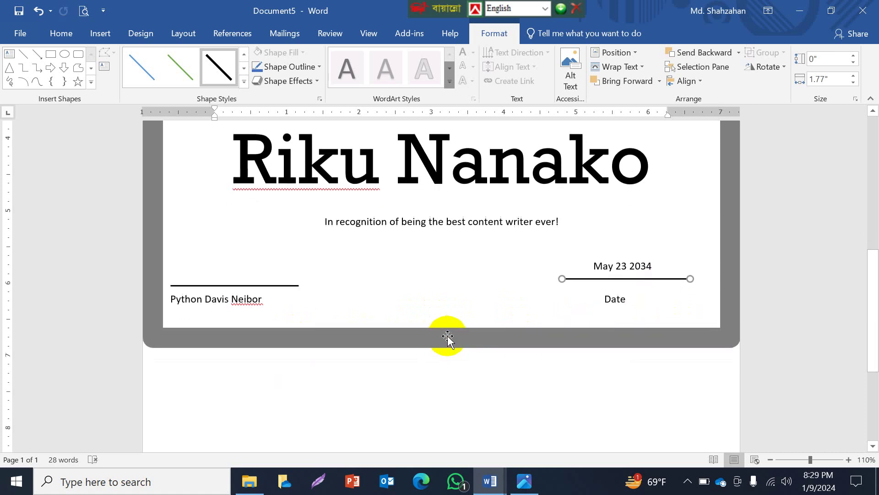
# Pan the sample photo to view the area below the signatures
pyautogui.click(525, 478)
pyautogui.moveTo(460, 368); pyautogui.dragTo(450, 190)
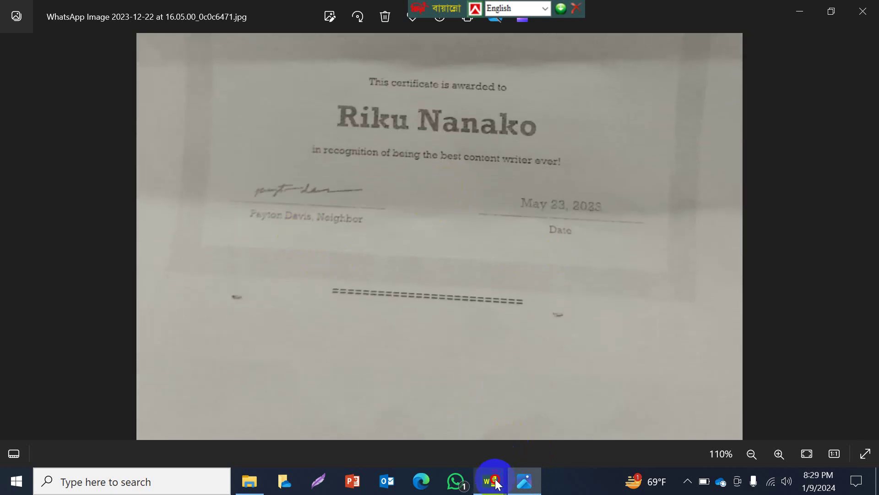
pyautogui.moveTo(490, 482)
pyautogui.click(529, 449)
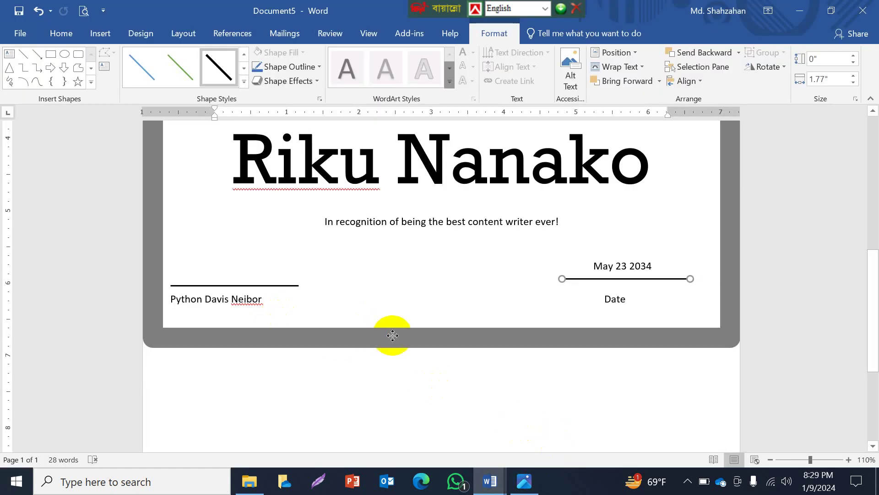
# Stretch the grey frame's bottom edge down so it is 6.3" high
pyautogui.click(444, 346)
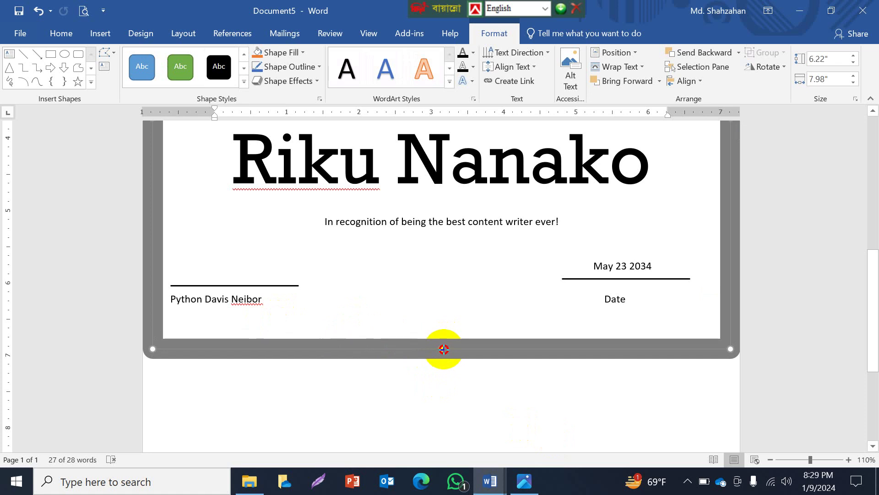
pyautogui.moveTo(441, 338); pyautogui.dragTo(442, 344)
pyautogui.scroll(4, 471, 353)
pyautogui.scroll(2, 475, 361)
pyautogui.scroll(-3, 475, 361)
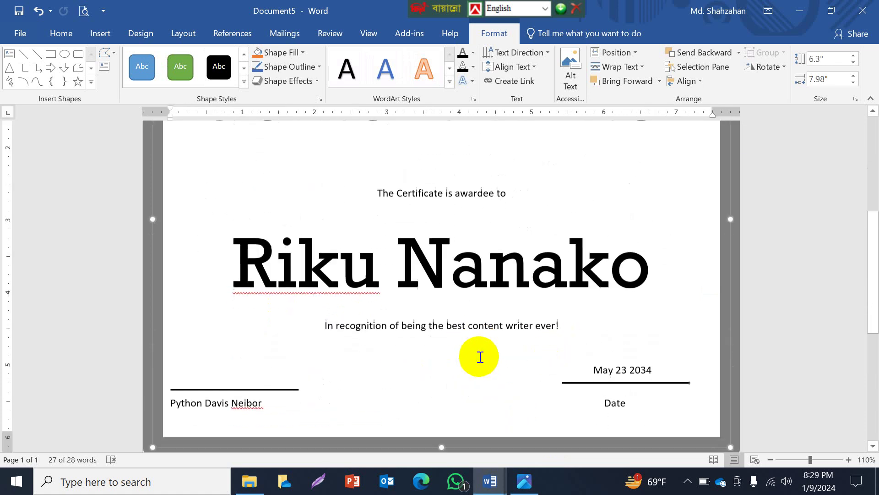
pyautogui.scroll(-3, 478, 356)
pyautogui.click(527, 482)
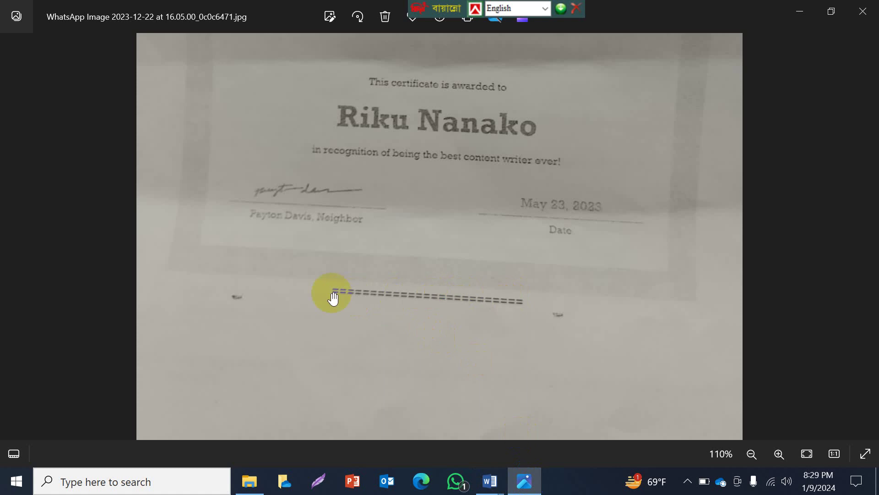
pyautogui.scroll(3, 232, 300)
pyautogui.scroll(1, 124, 300)
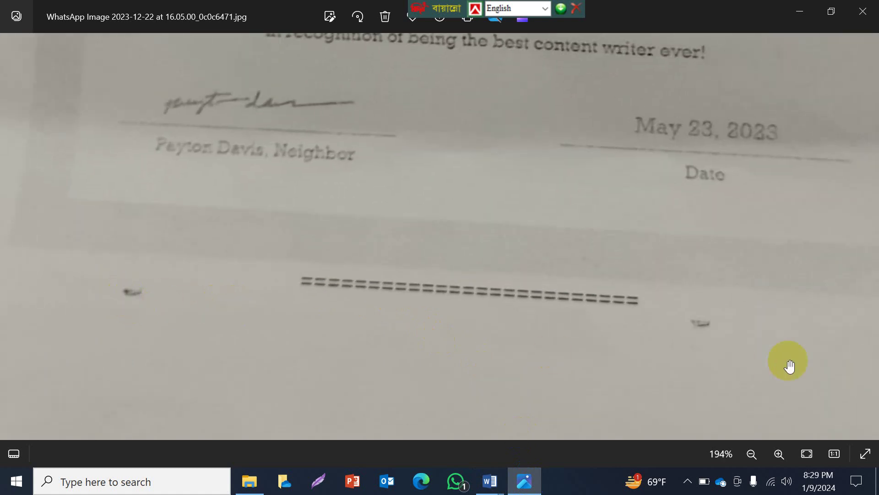
pyautogui.scroll(-3, 522, 307)
pyautogui.scroll(-2, 521, 311)
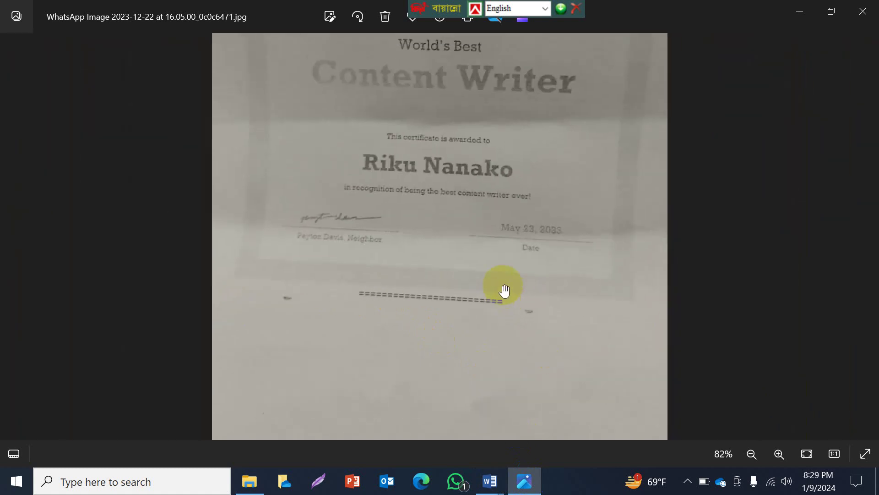
pyautogui.click(484, 480)
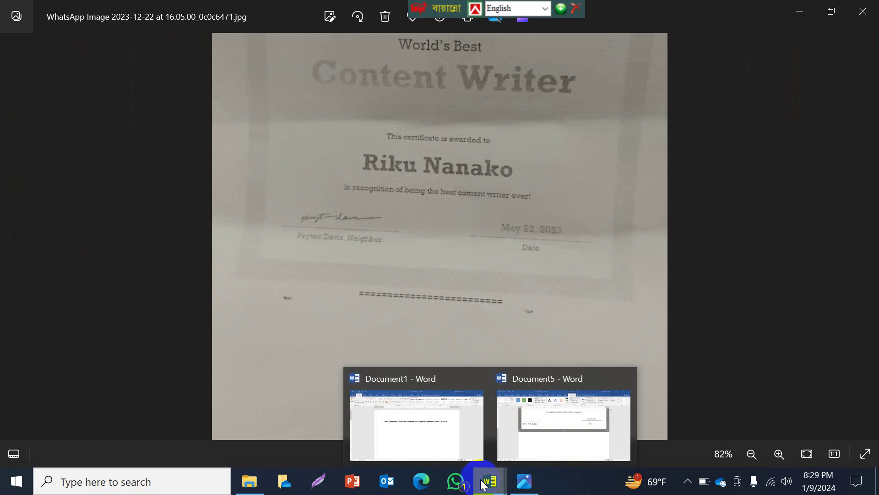
pyautogui.click(559, 438)
pyautogui.click(626, 223)
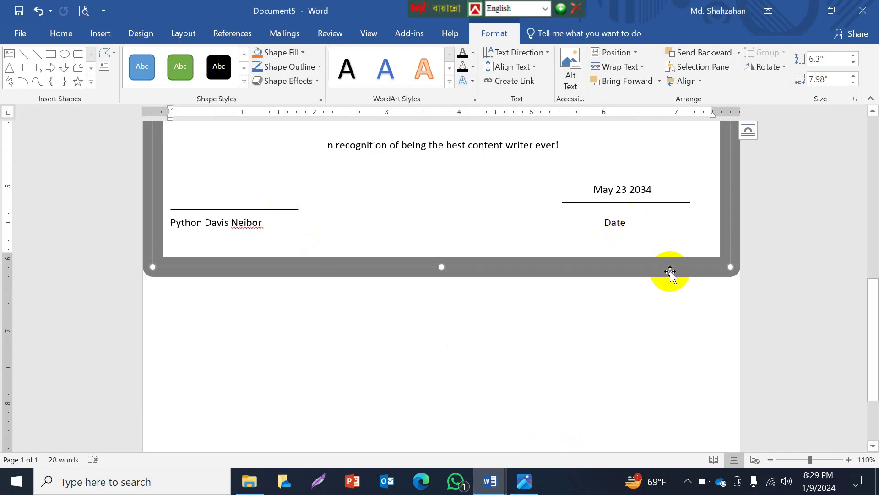
# Copy the selection, put the cursor after 'Date', then select the word 'Content' in the title
pyautogui.hotkey('ctrl', 'c')
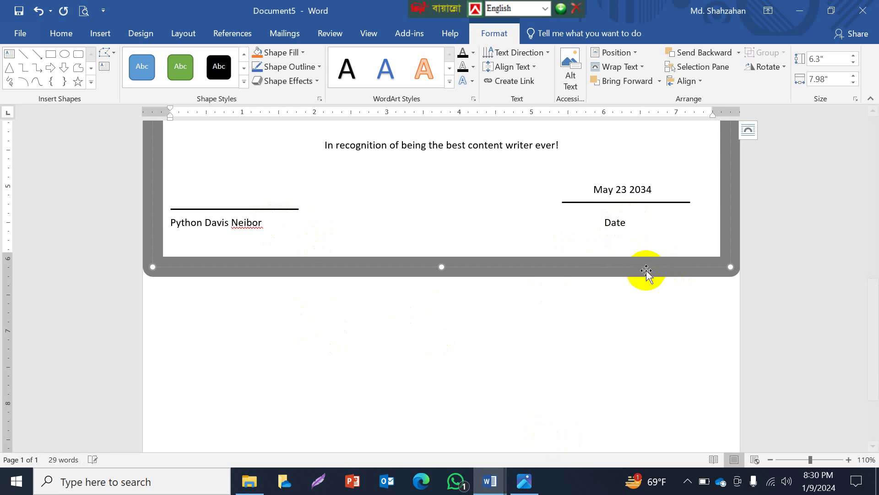
pyautogui.click(631, 223)
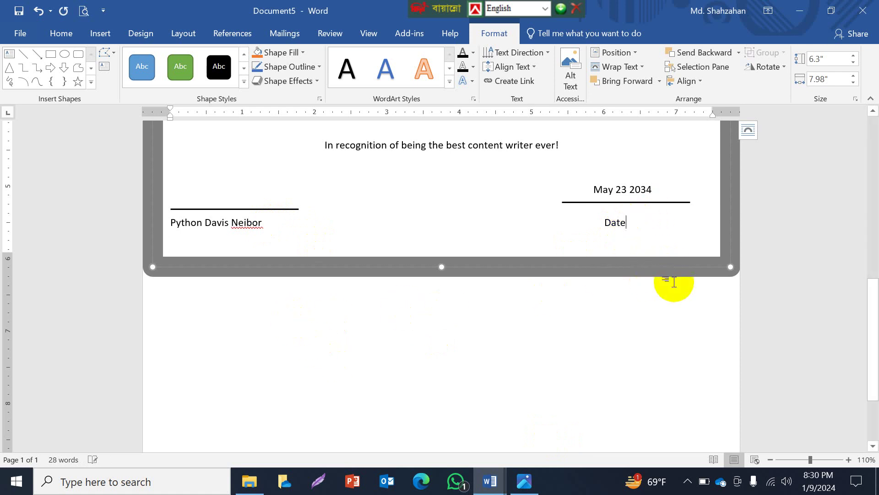
pyautogui.scroll(10, 222, 319)
pyautogui.doubleClick(229, 329)
pyautogui.scroll(-2, 264, 371)
pyautogui.scroll(-5, 250, 369)
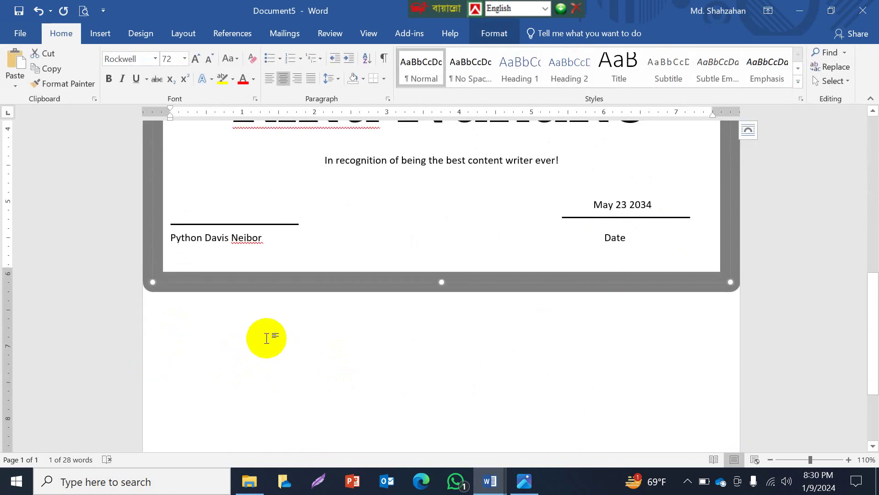
pyautogui.scroll(7, 270, 339)
pyautogui.scroll(-3, 275, 357)
pyautogui.scroll(-3, 302, 390)
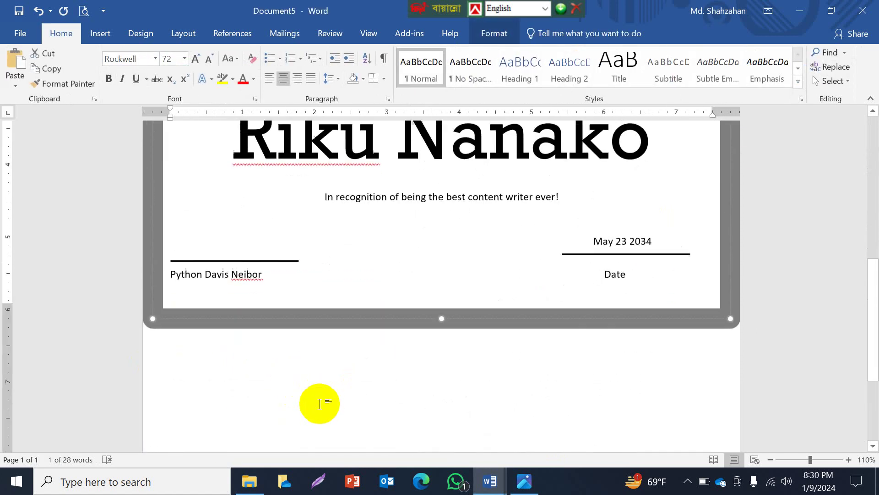
# Switch the certificate frame's text wrapping to Tight and place the cursor below it
pyautogui.click(349, 322)
pyautogui.click(748, 130)
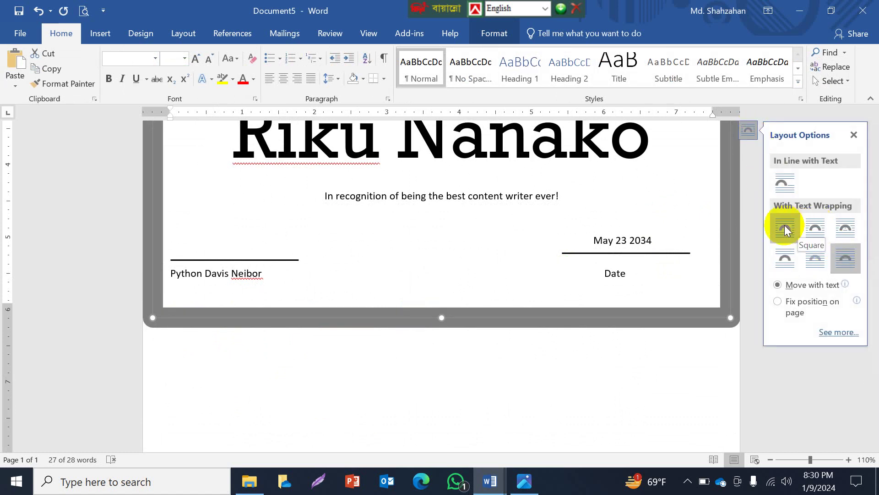
pyautogui.click(812, 227)
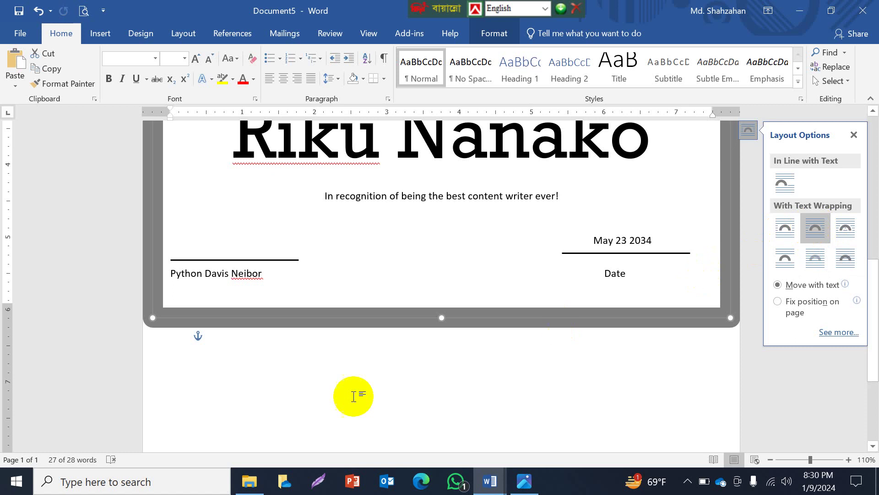
pyautogui.click(215, 358)
pyautogui.doubleClick(215, 358)
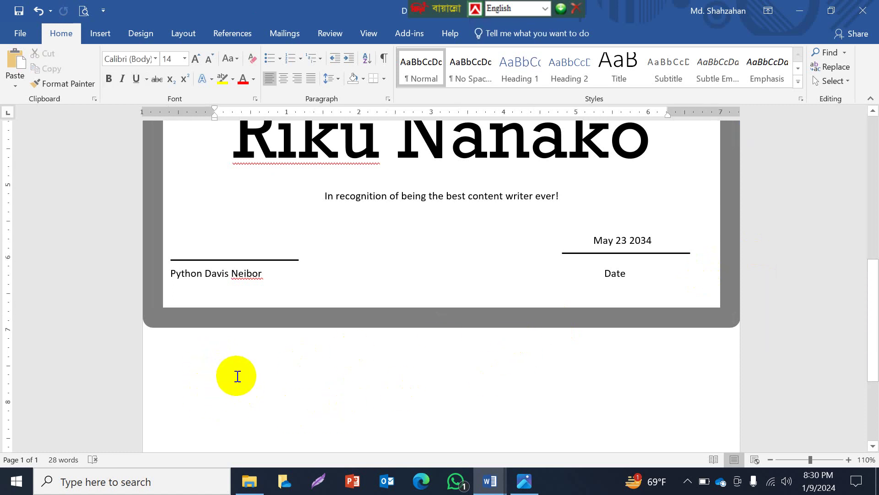
# Check the sample photo, then type a row of '=' signs below the frame as a dashed line and zoom out
pyautogui.click(525, 481)
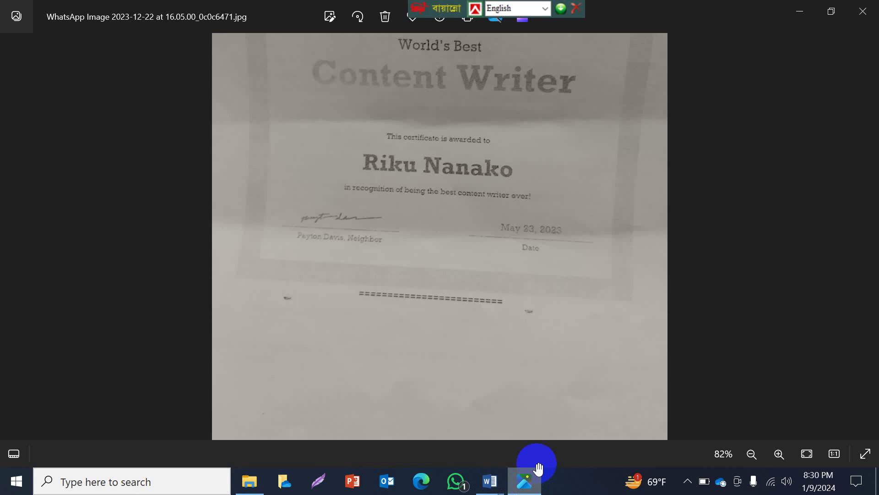
pyautogui.click(477, 470)
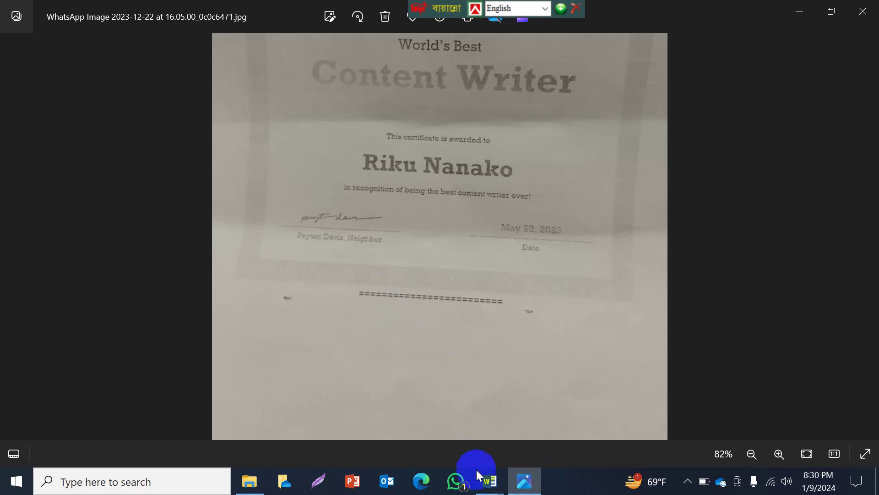
pyautogui.moveTo(489, 481)
pyautogui.click(534, 430)
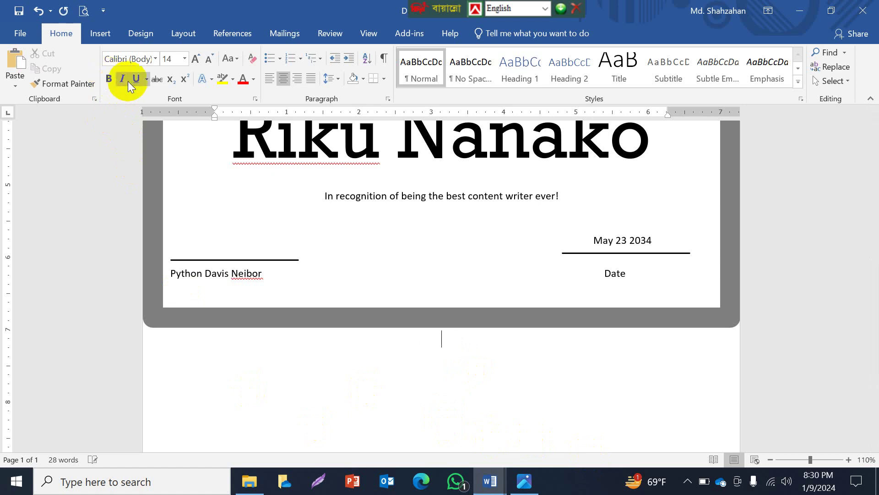
pyautogui.write('===')
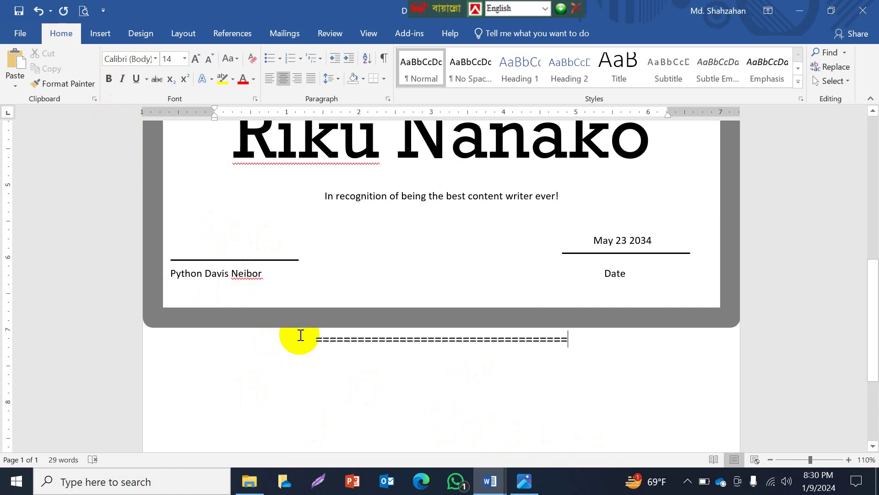
pyautogui.click(771, 459)
pyautogui.click(771, 459)
pyautogui.click(770, 459)
pyautogui.click(771, 460)
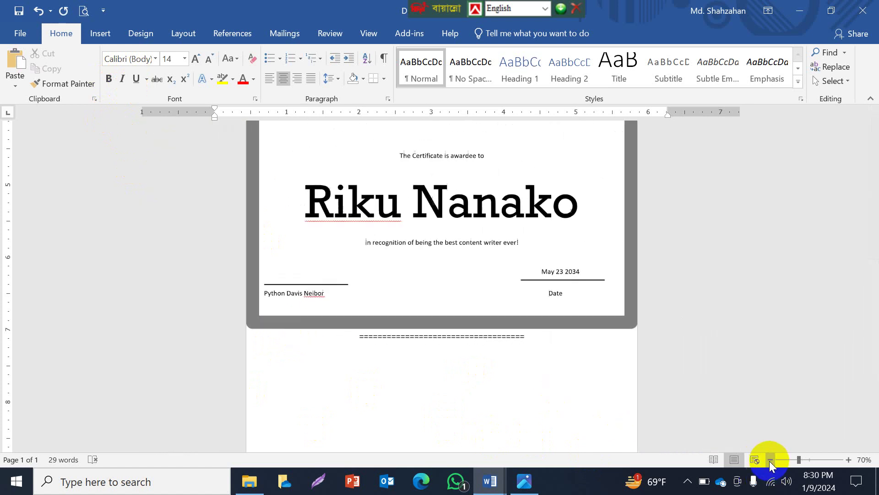
pyautogui.click(771, 459)
pyautogui.click(771, 459)
pyautogui.click(771, 459)
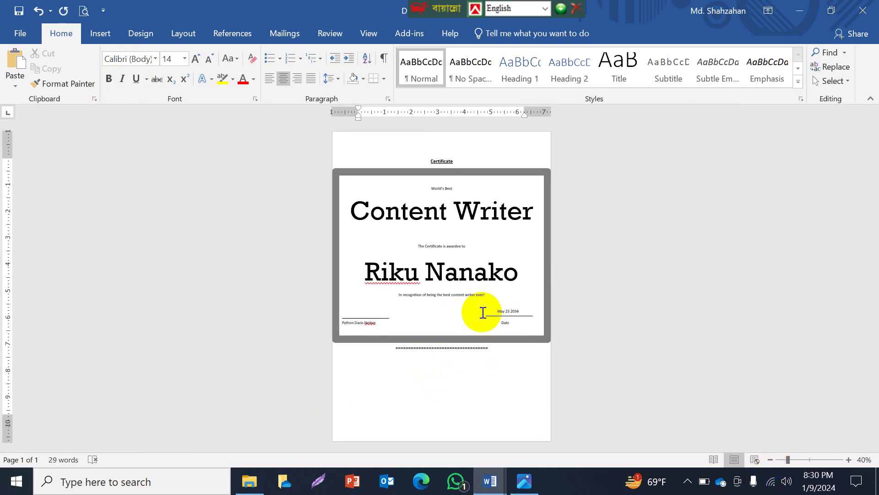
pyautogui.moveTo(439, 211); pyautogui.dragTo(418, 210)
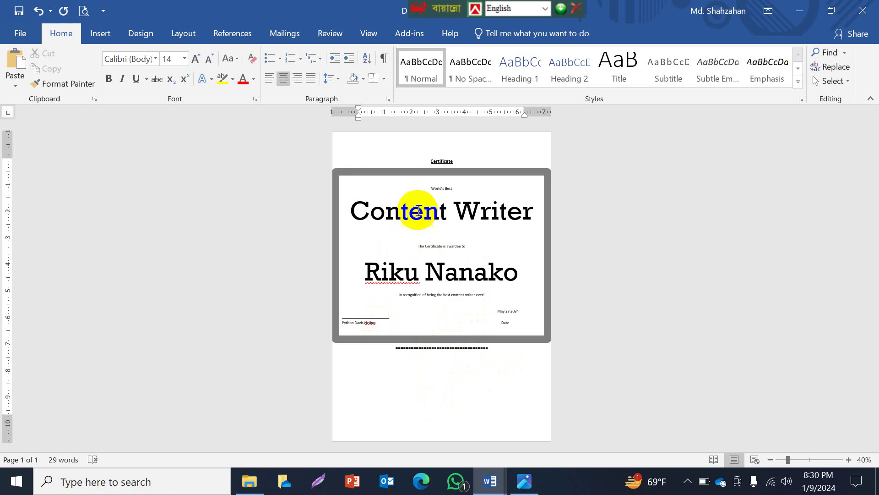